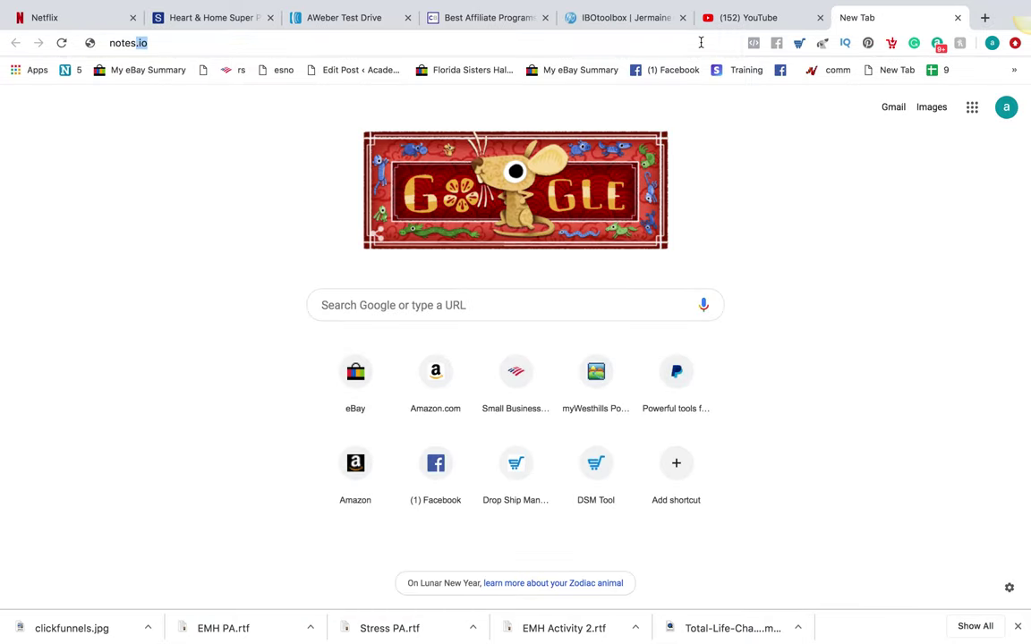
- Load notes.io from the address bar of the new Chrome tab
key(Return)
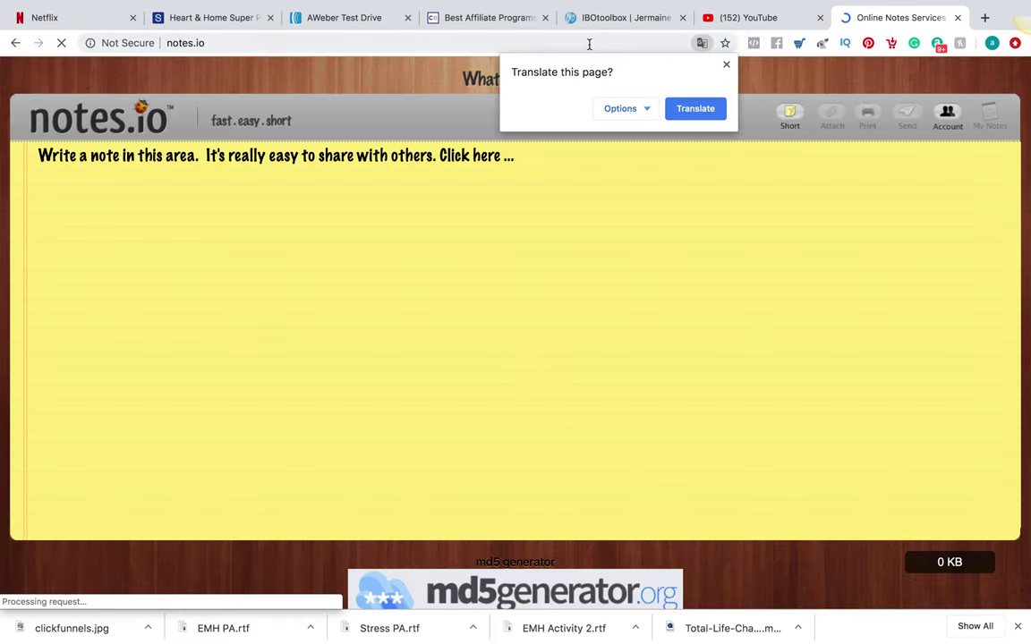
- Dismiss the Translate popup and type '1. Refer others' into the note
click(726, 69)
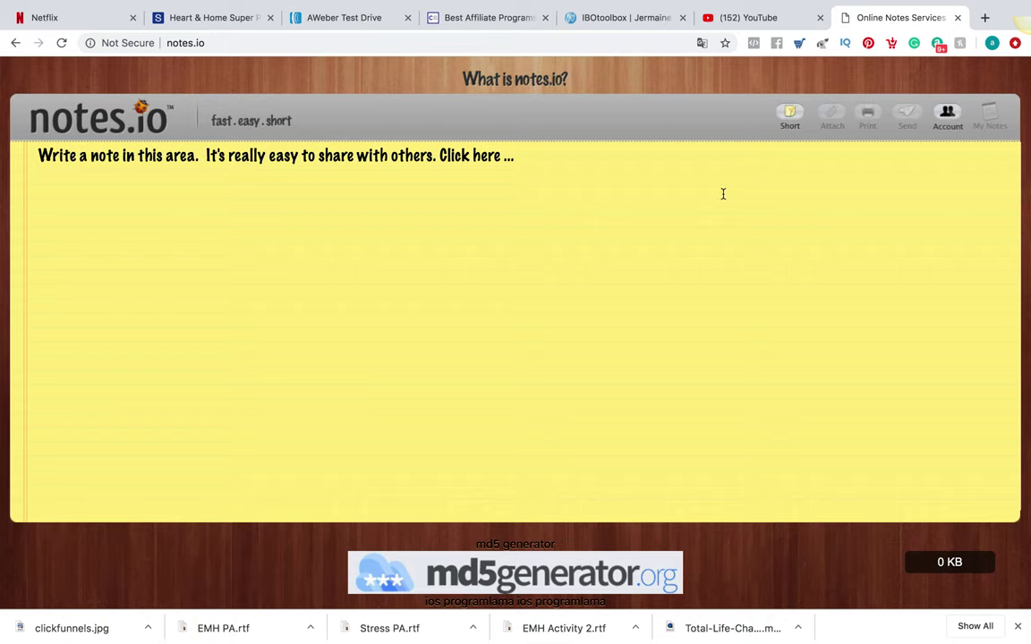
click(718, 193)
text(1.)
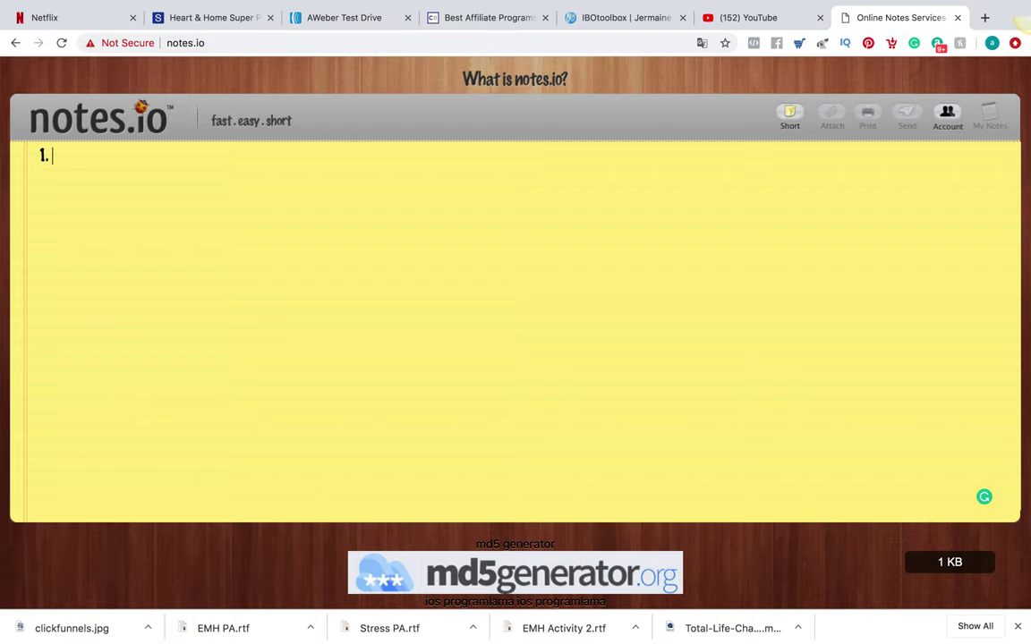
text(Refer otghers)
key(BackSpace)
key(BackSpace)
key(BackSpace)
key(BackSpace)
key(BackSpace)
text(hers)
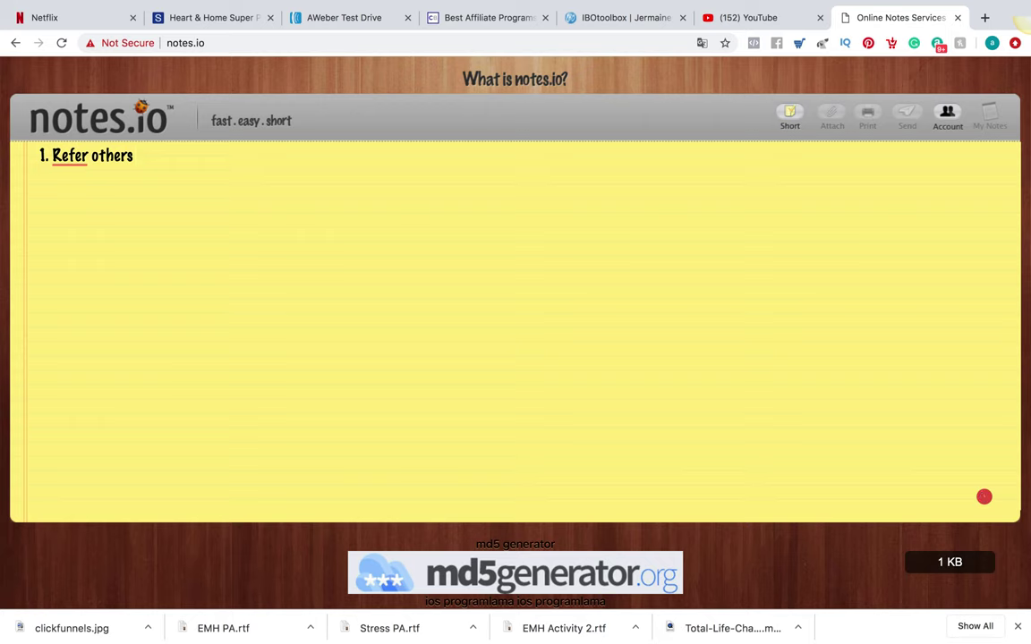
- Check the IBOtoolbox ads page, then add ibotoolbox.com/leadmonster to item 1 and start item '2.'
click(612, 20)
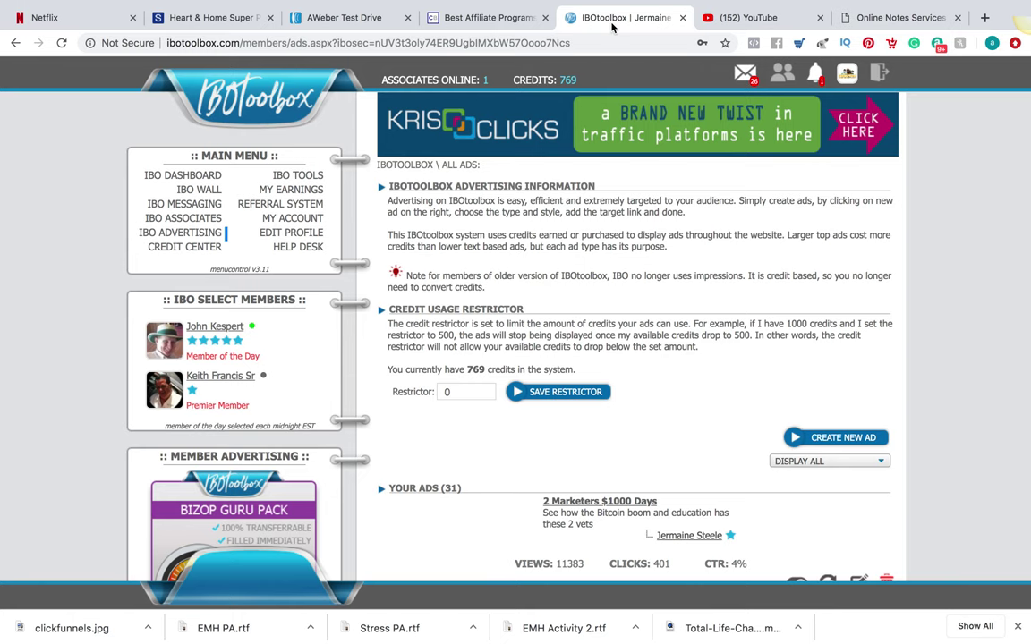
scroll(573, 505, down, 3)
scroll(573, 506, up, 3)
scroll(573, 501, down, 3)
scroll(573, 501, up, 3)
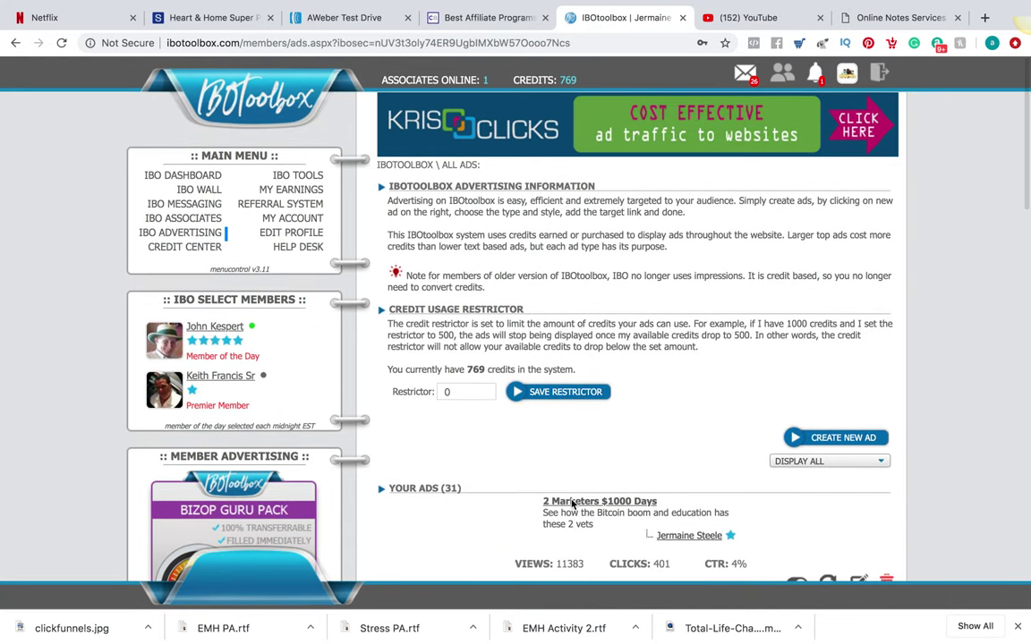
click(882, 18)
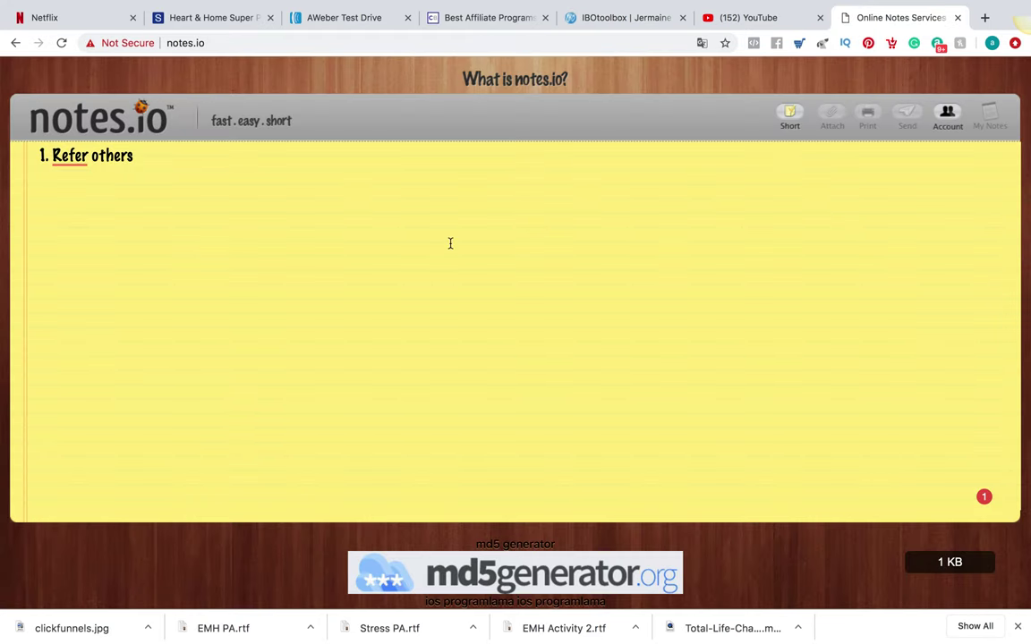
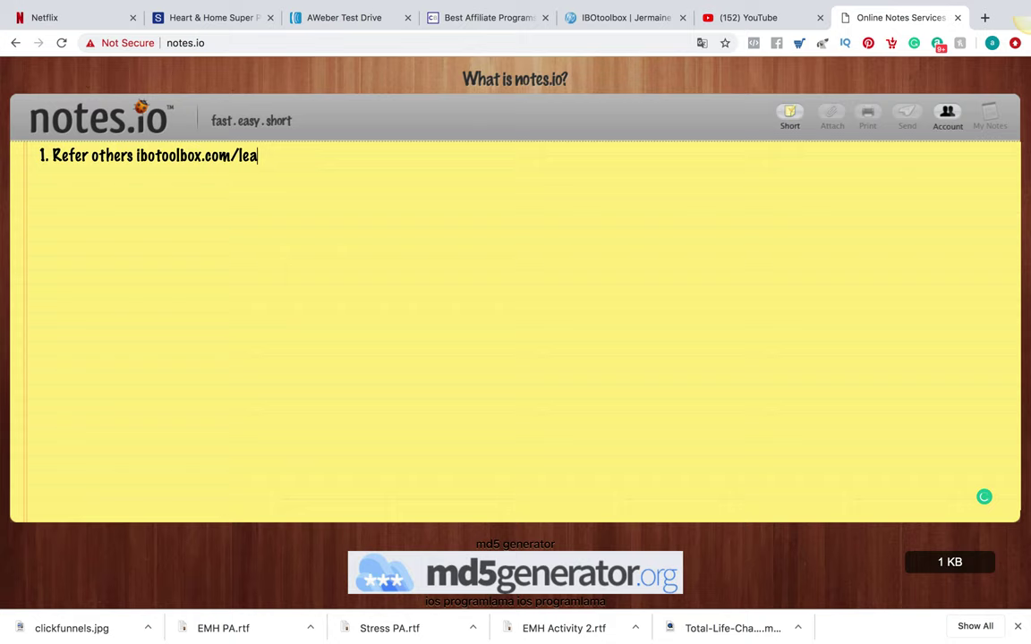
key(Return)
text(2.)
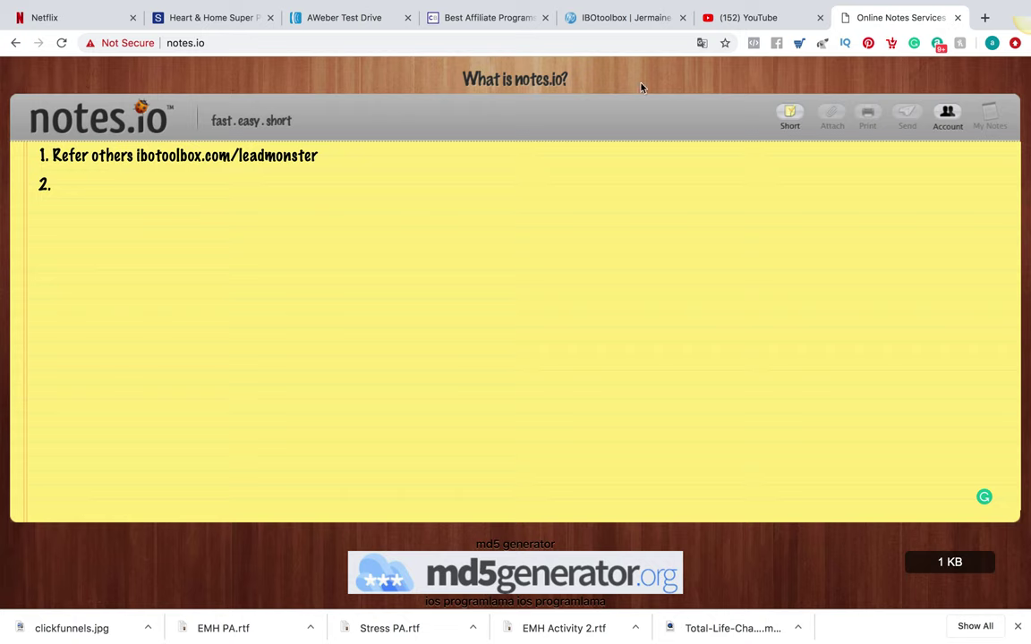
- Write item 2 'Buy credits for your banners' and begin item '3.'
click(614, 20)
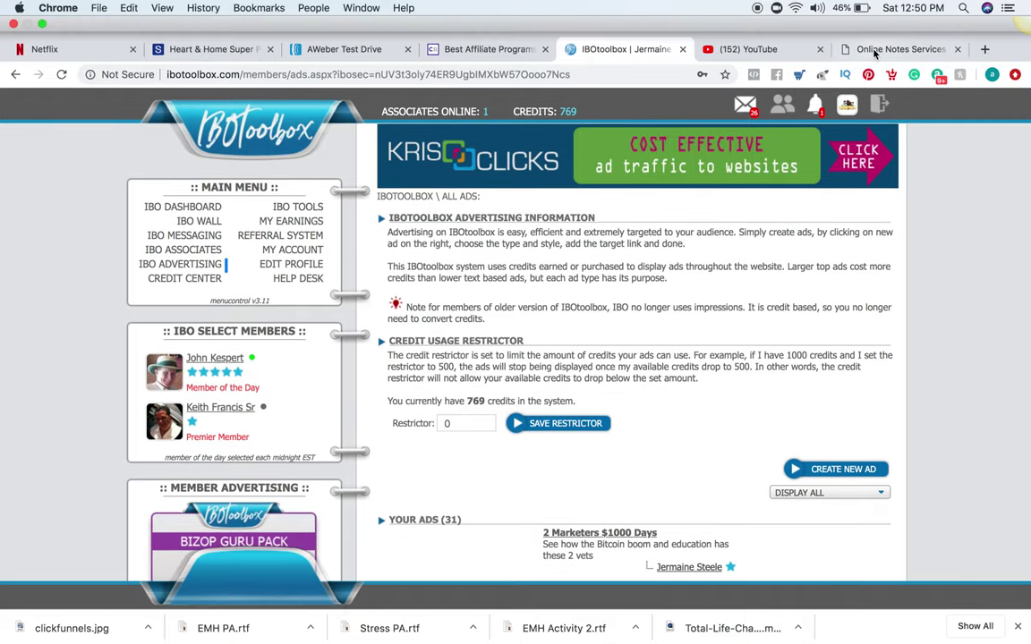
click(874, 51)
text(B)
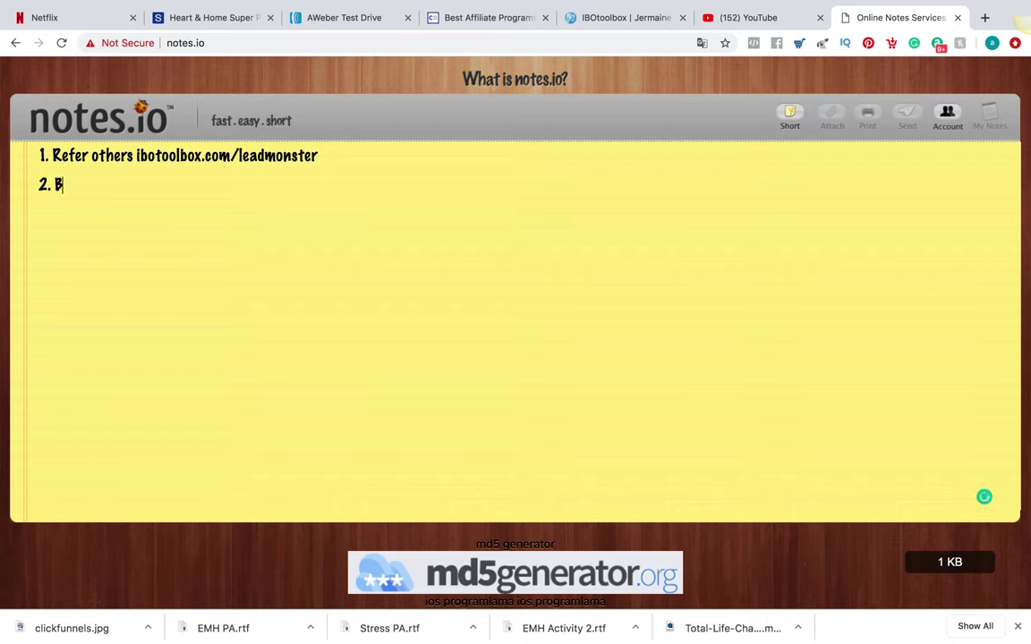
text(uy credits fopr)
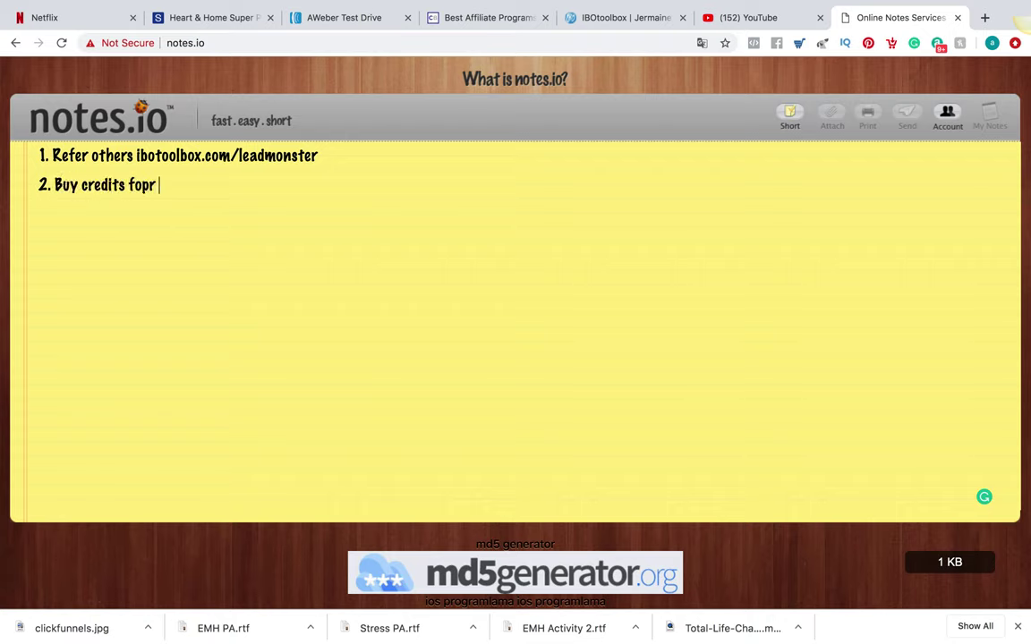
key(BackSpace)
key(BackSpace)
key(BackSpace)
text(r your)
text( banners )
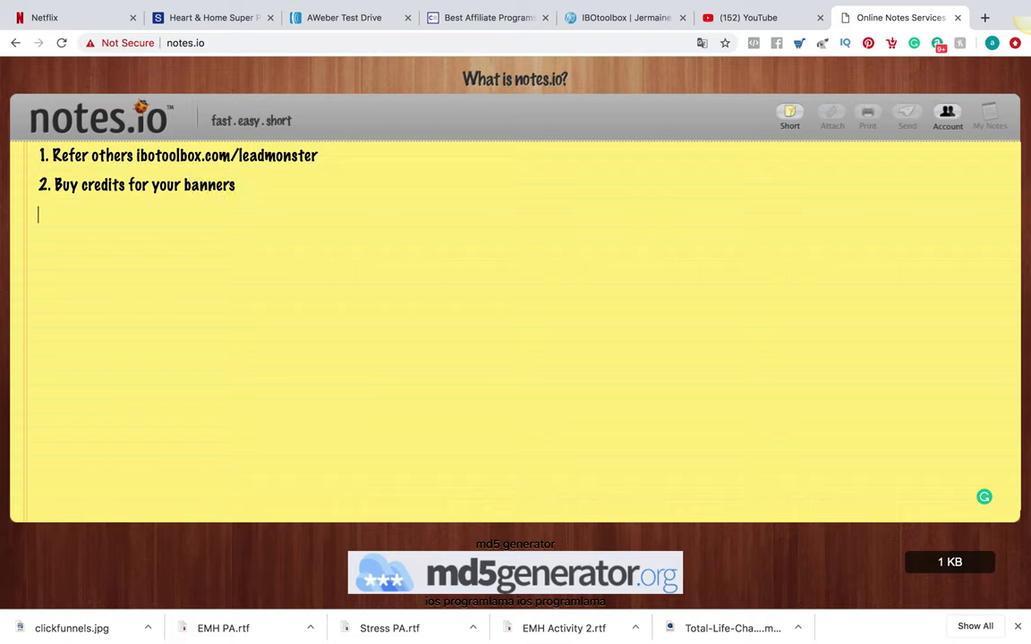
text(3.)
- Finish item 3 'Posting certain content' and highlight the first two note items
text(Posting)
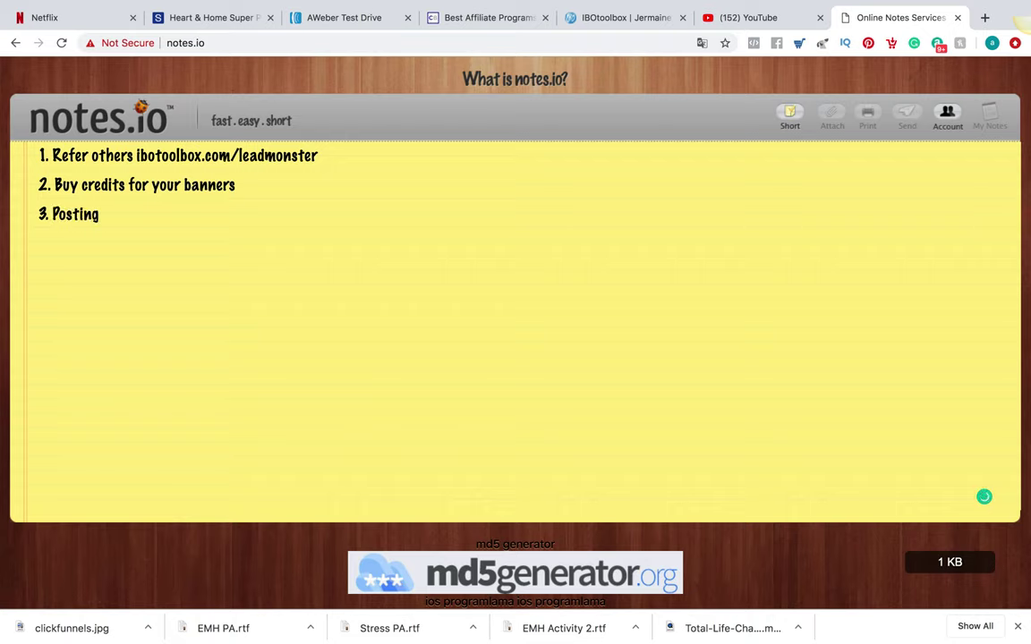
text( cretaon)
key(BackSpace)
key(BackSpace)
key(BackSpace)
text(ertain con)
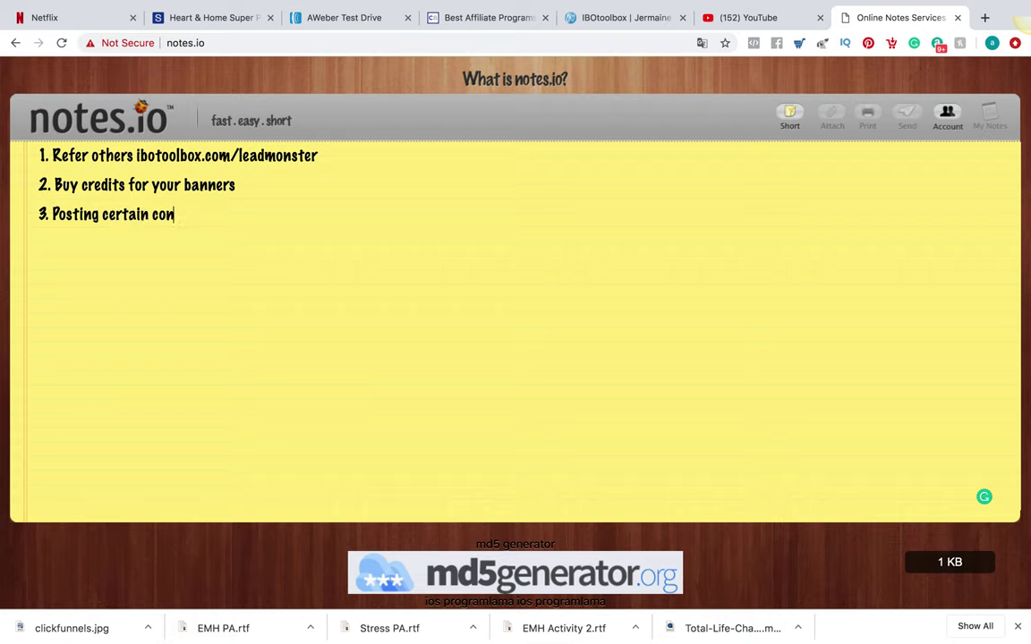
text(tent)
drag(328, 159, 4, 154)
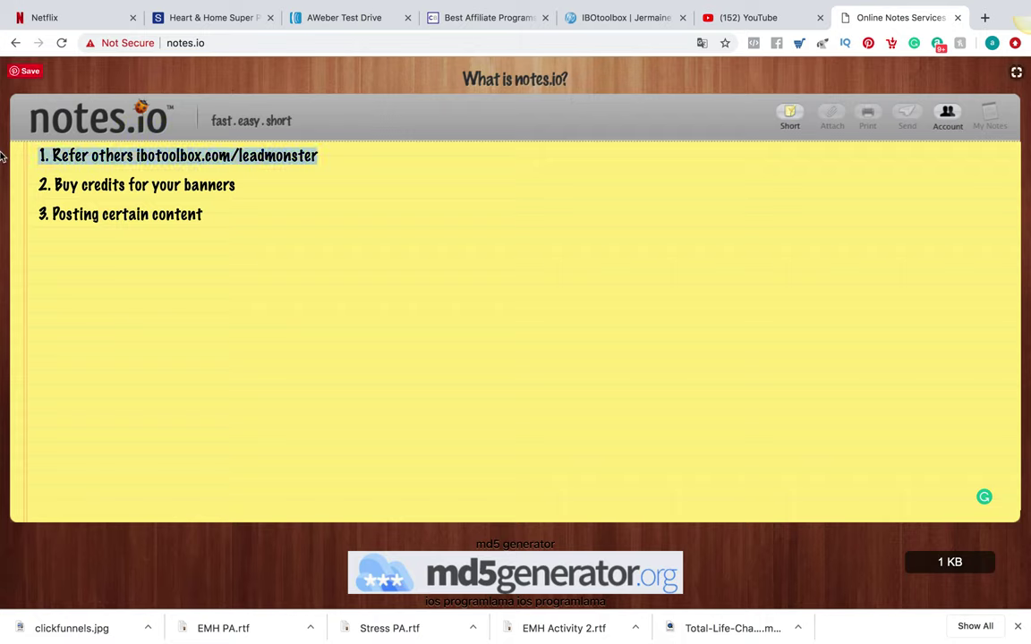
drag(266, 189, 5, 189)
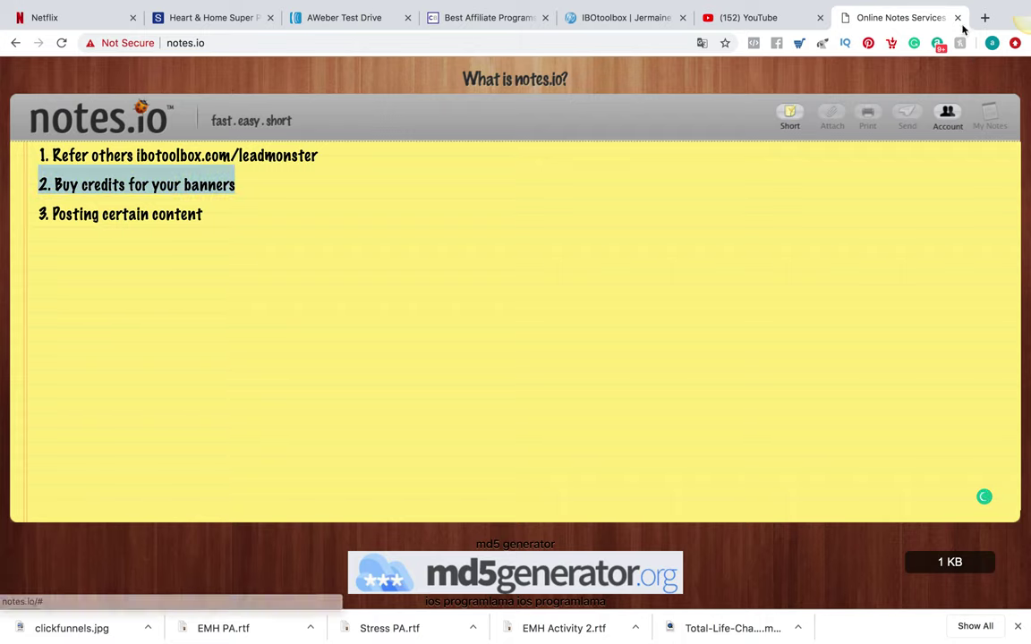
click(643, 17)
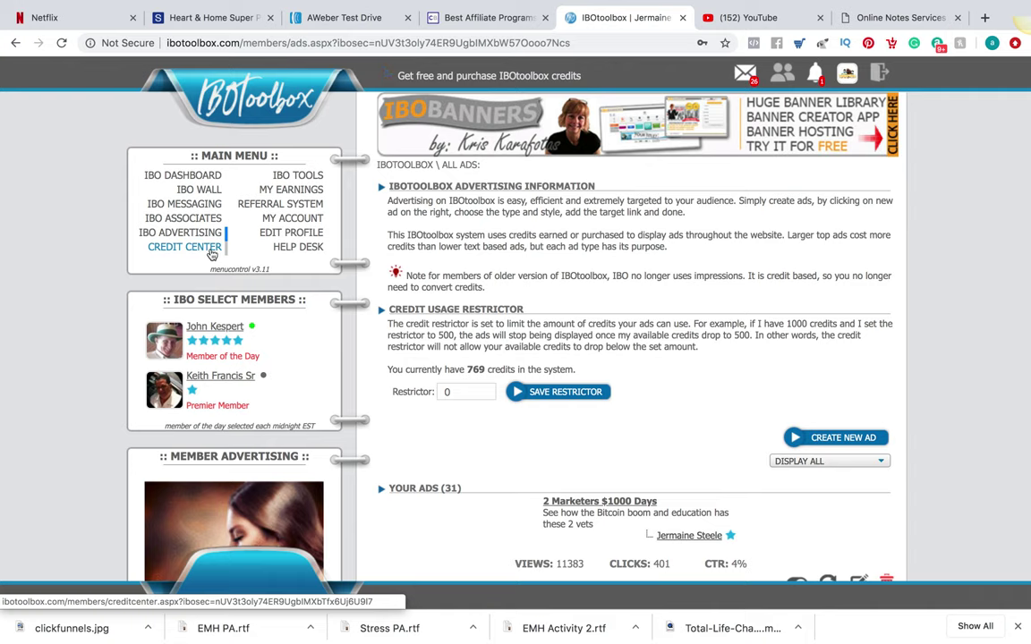
- Copy the free credit coupon code in Credit Center and redeem it for 100 credits
click(211, 254)
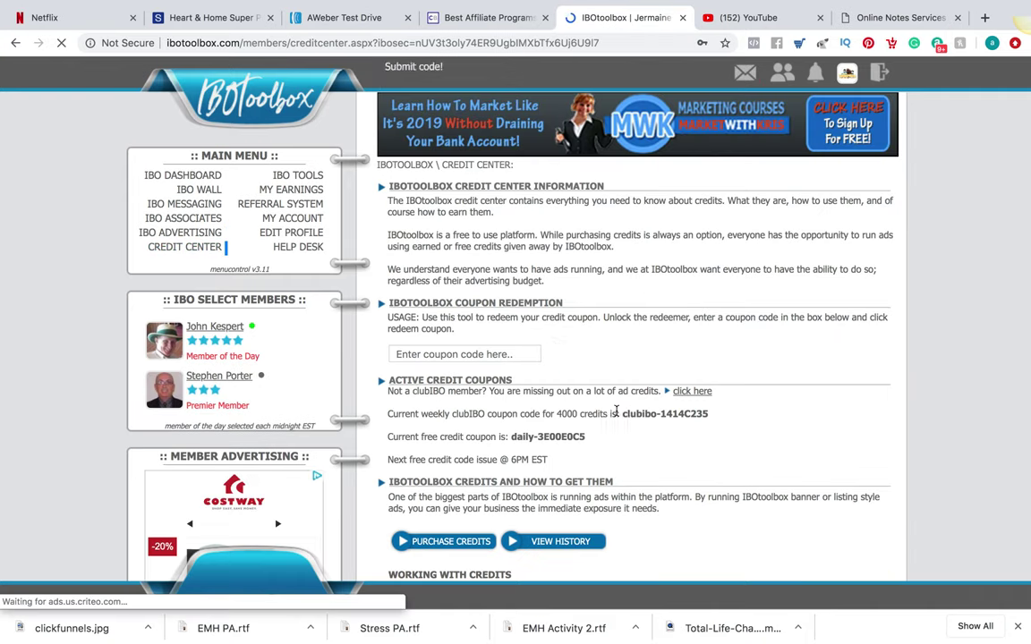
drag(603, 435, 512, 437)
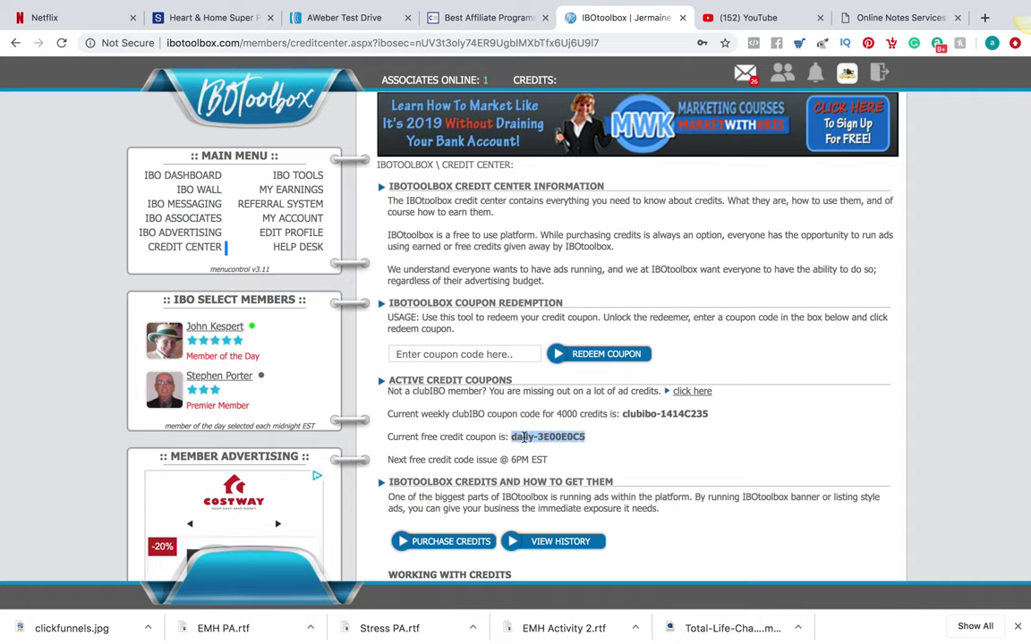
right_click(525, 435)
click(577, 467)
right_click(439, 354)
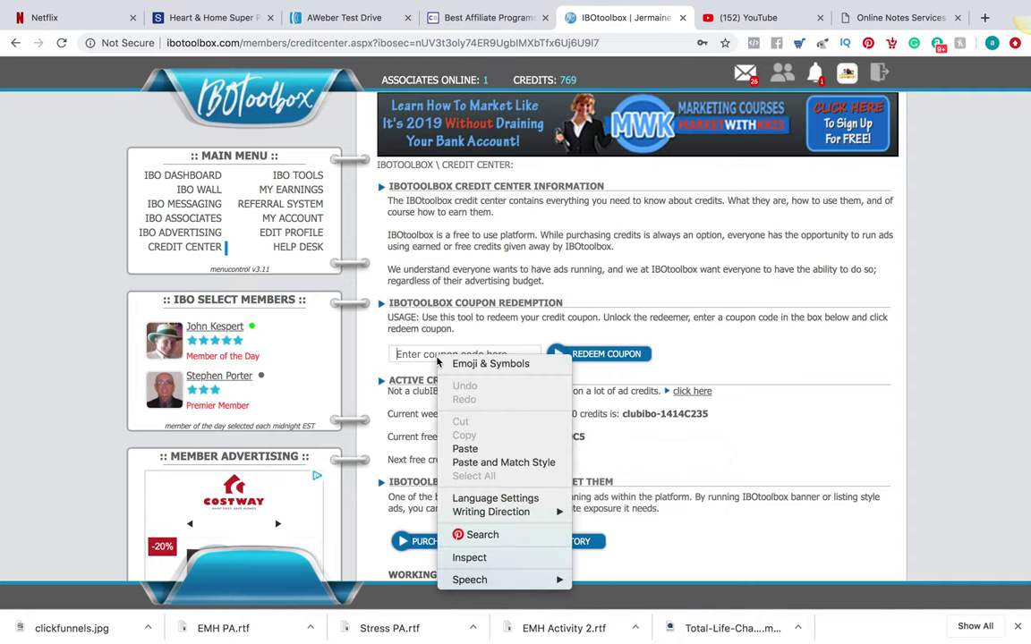
click(522, 451)
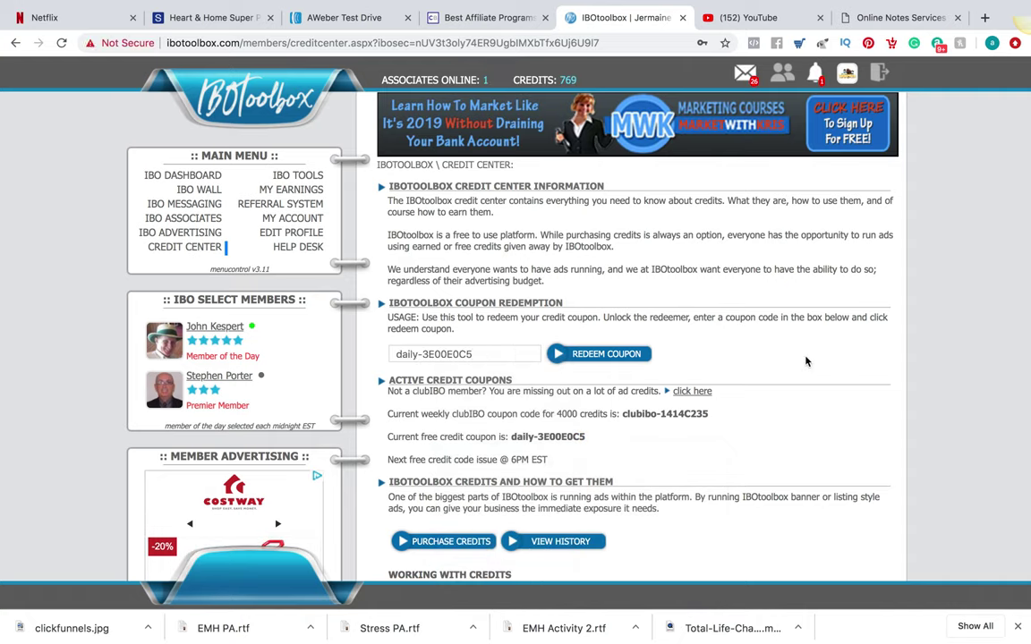
click(608, 359)
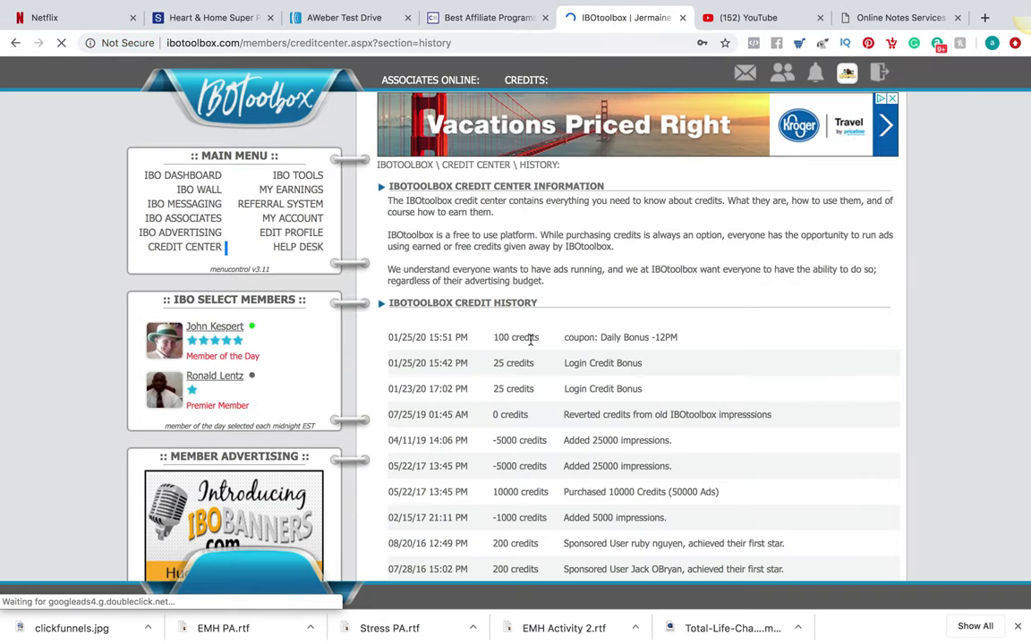
click(15, 42)
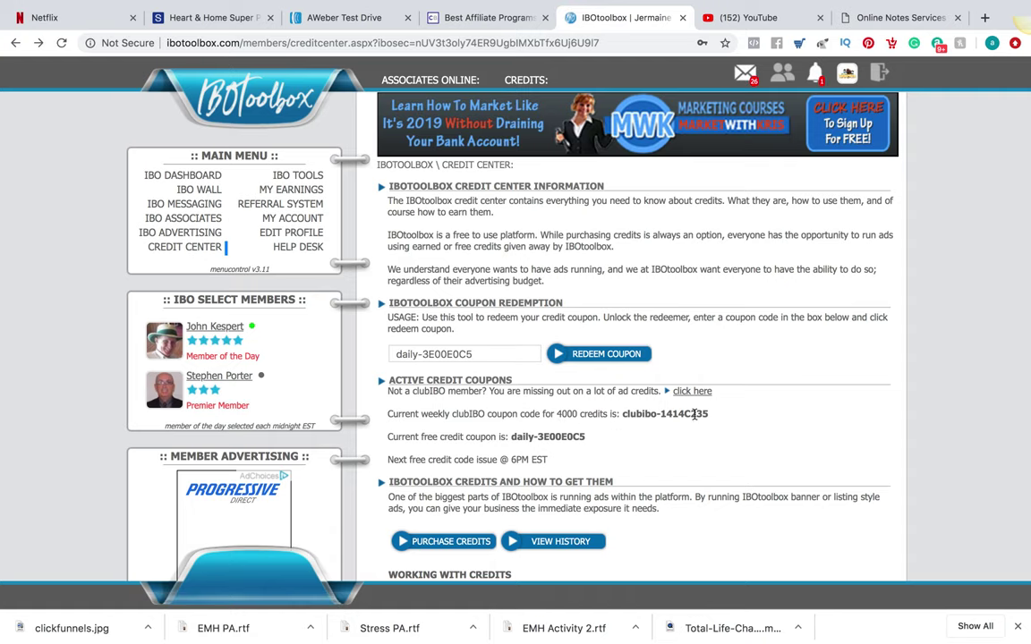
- Browse the credit store packages, then close the store tab to return to Credit Center
drag(711, 415, 635, 414)
click(665, 432)
scroll(664, 432, down, 5)
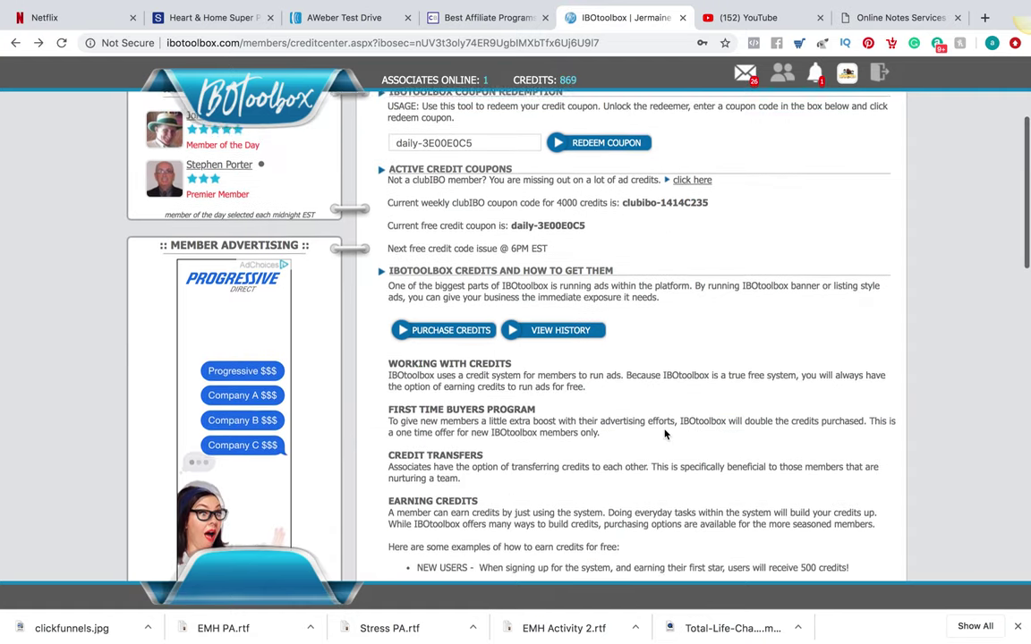
scroll(667, 246, down, 3)
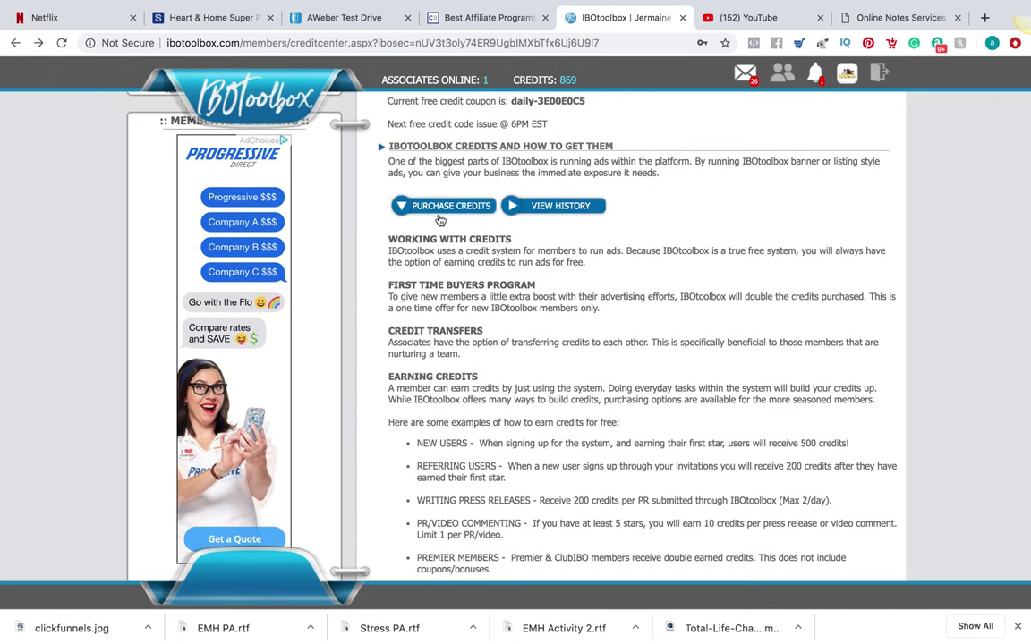
scroll(716, 424, down, 4)
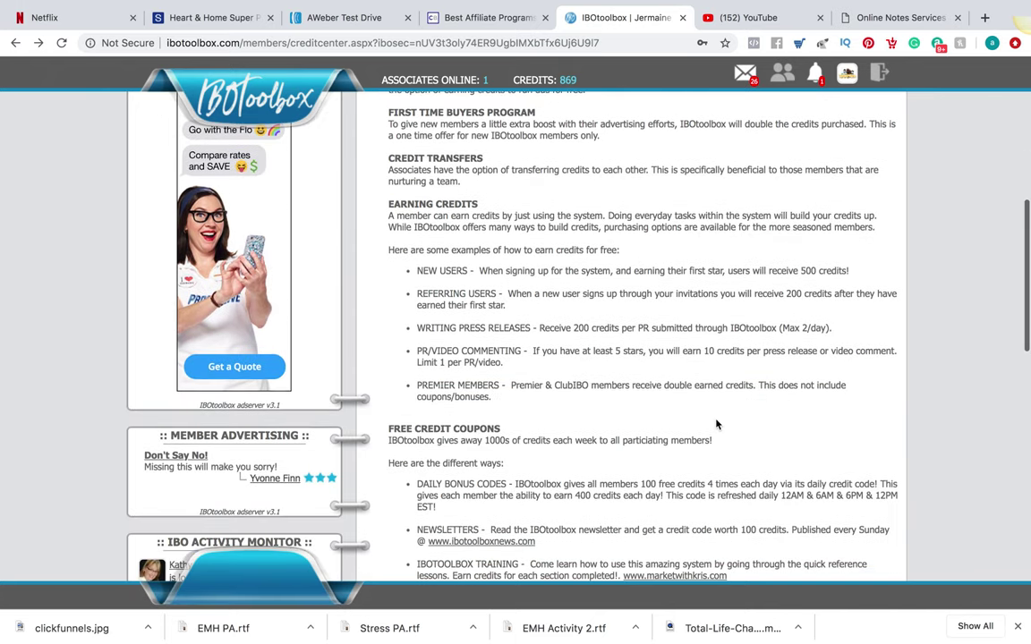
scroll(715, 424, down, 8)
scroll(718, 426, up, 15)
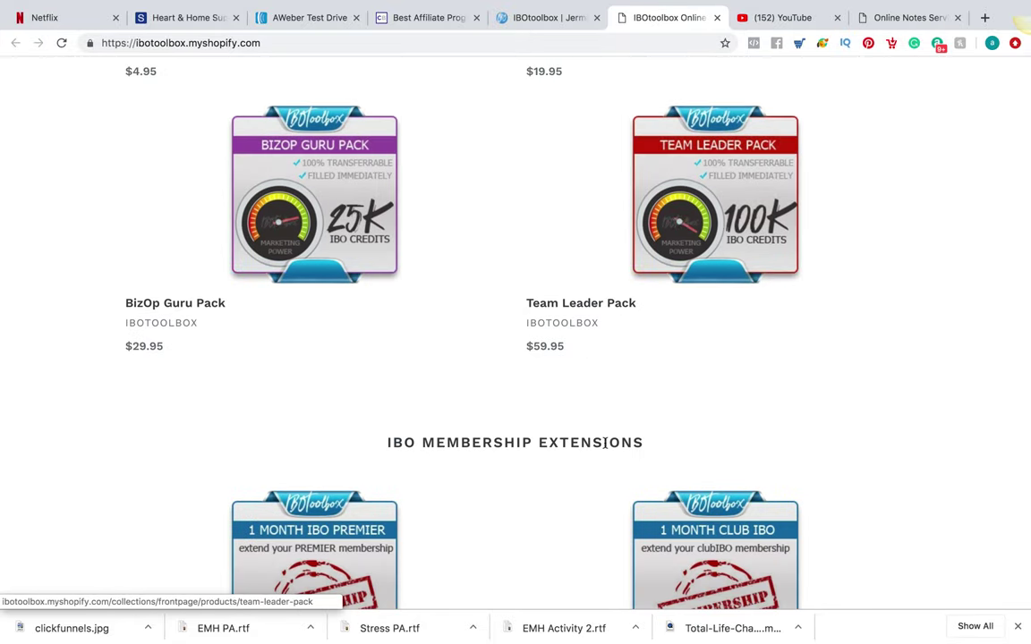
scroll(605, 448, down, 4)
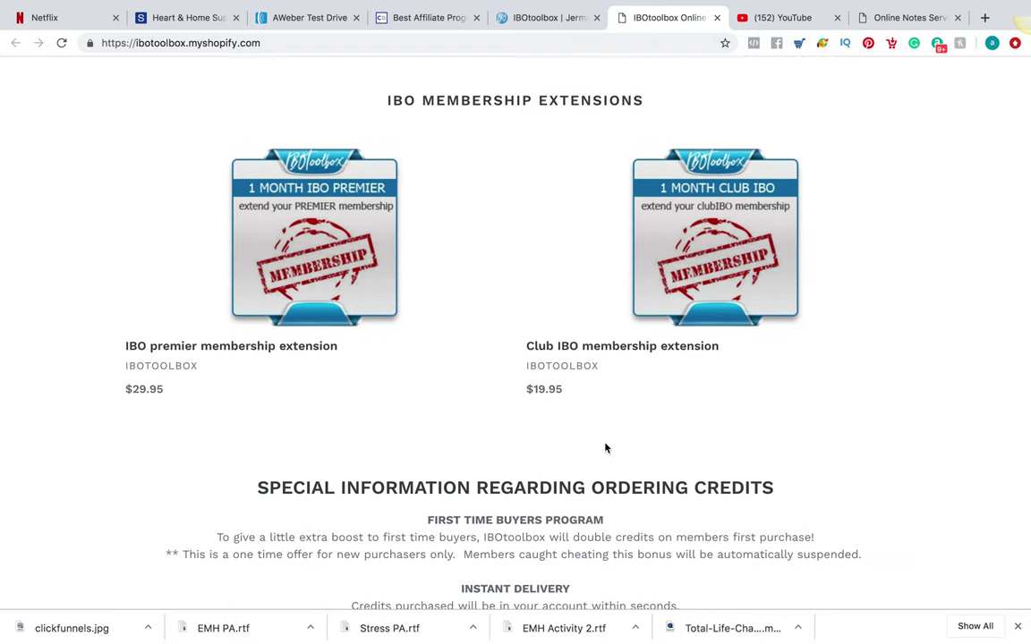
scroll(233, 294, up, 10)
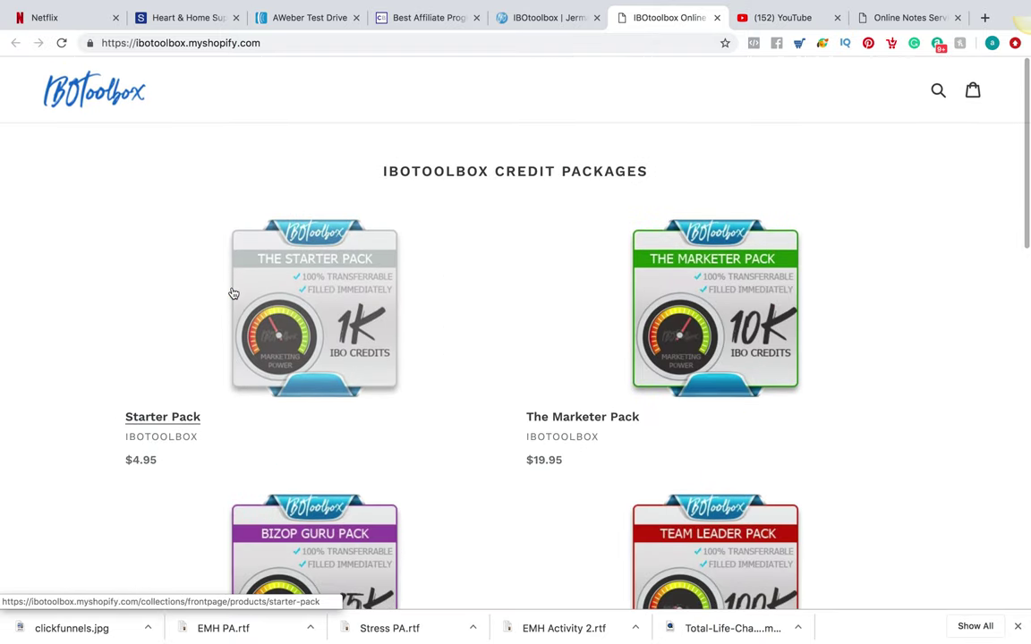
click(716, 17)
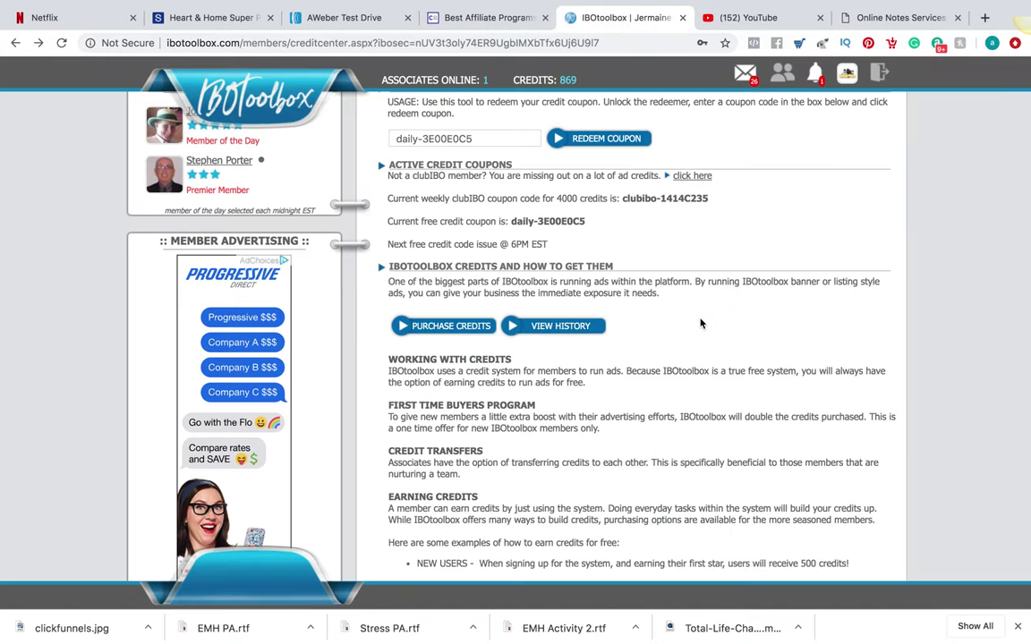
scroll(701, 323, up, 3)
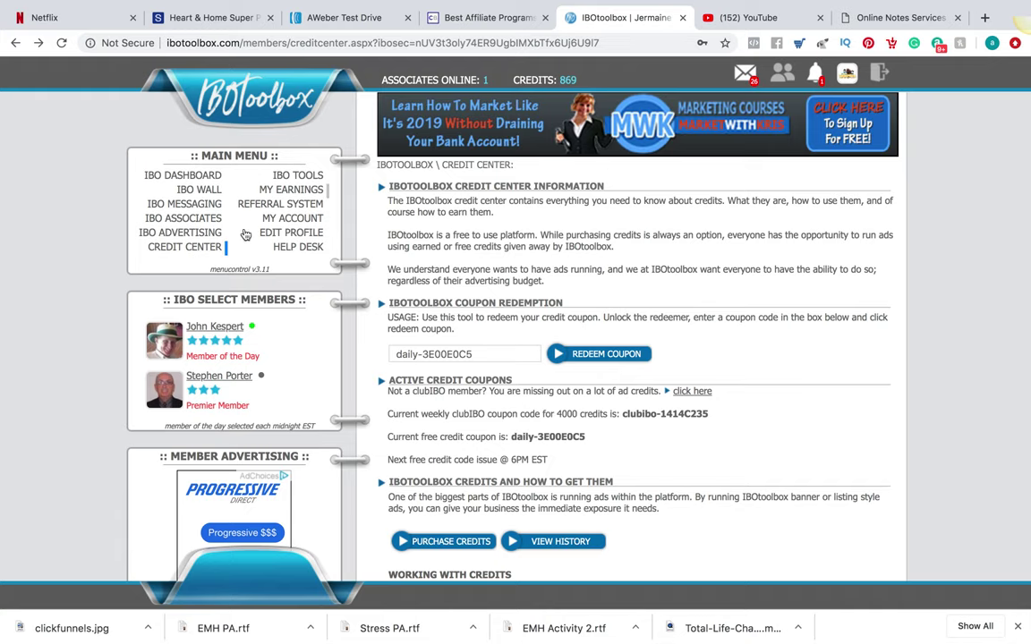
- Open IBO ADVERTISING, locate the AWeber banner in Your Ads, then switch to AWeber Test Drive
click(203, 235)
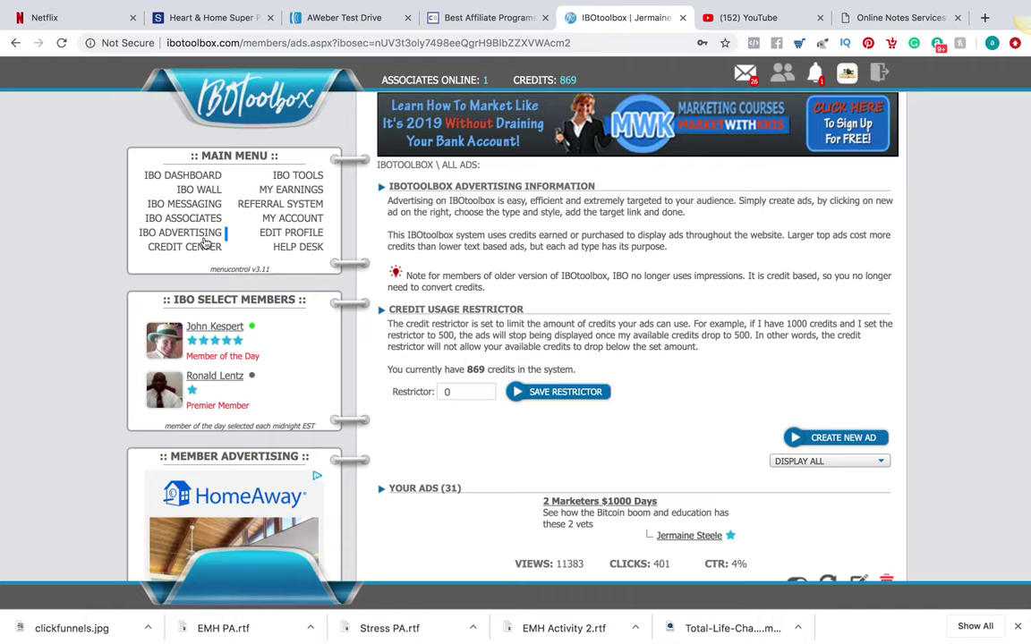
click(204, 236)
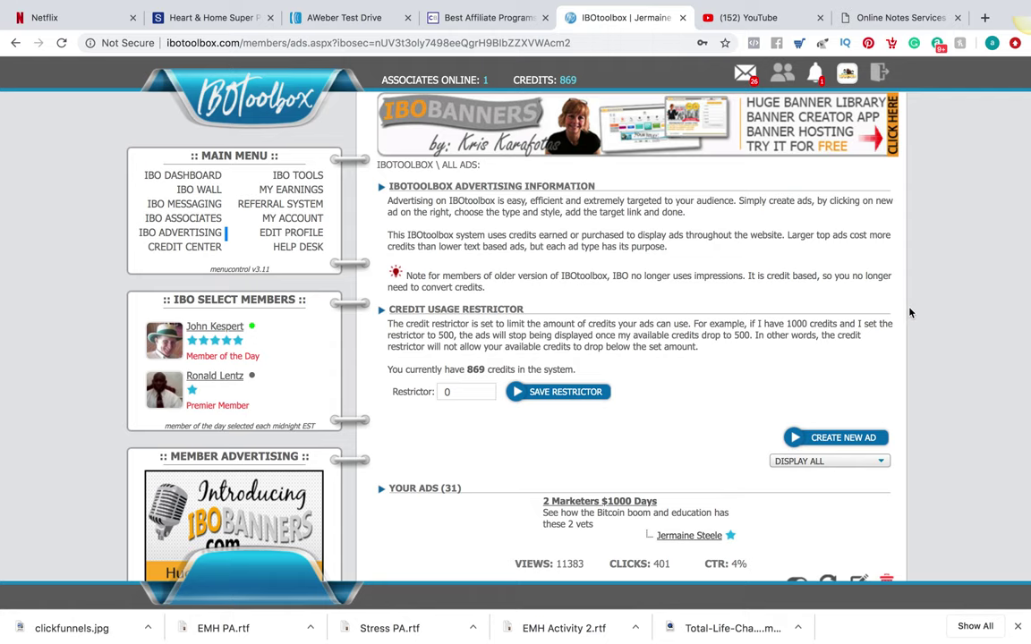
scroll(989, 379, down, 5)
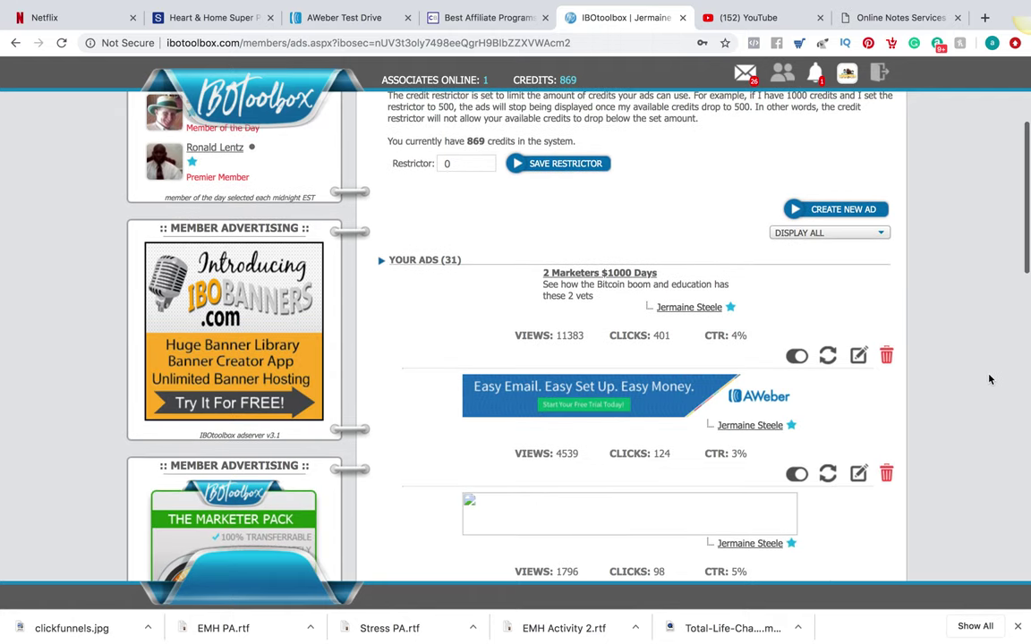
double_click(660, 453)
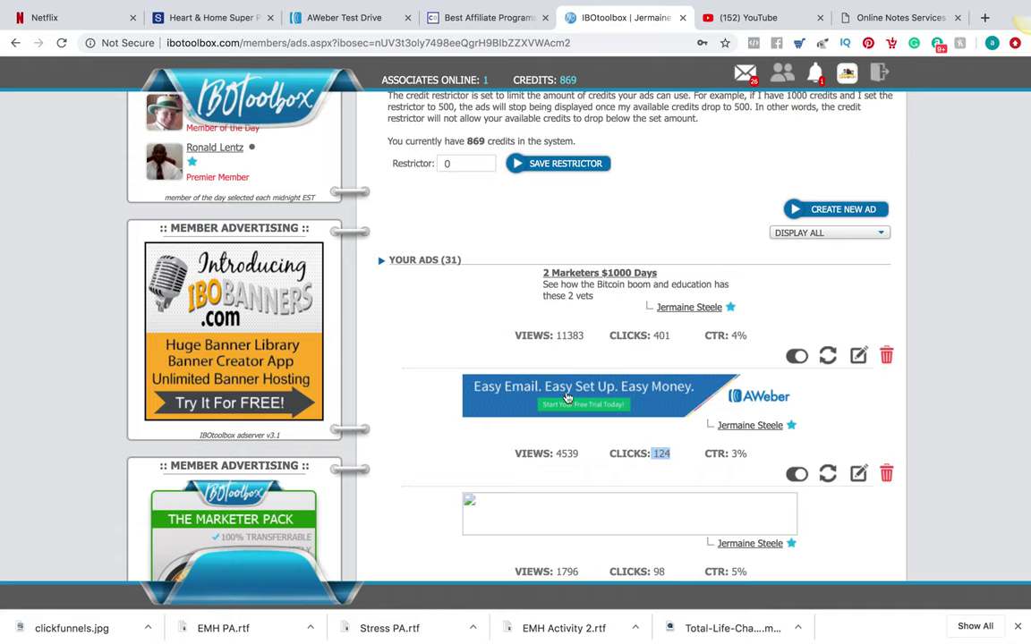
click(372, 18)
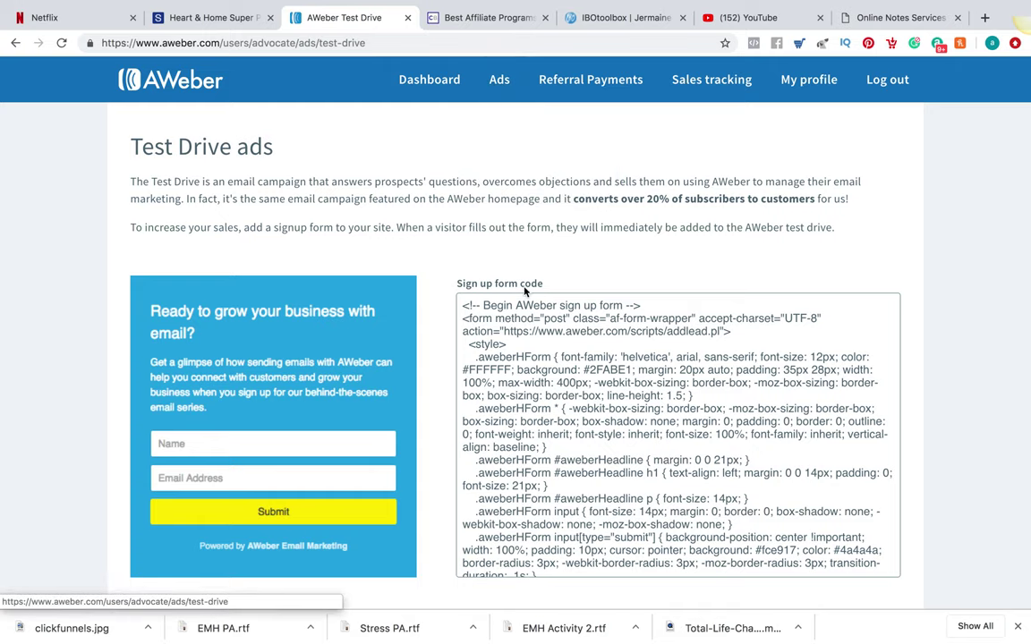
- Go to AWeber's Ads > Badges & banner ads page and scroll through the banner sizes
mouse_move(500, 82)
click(525, 160)
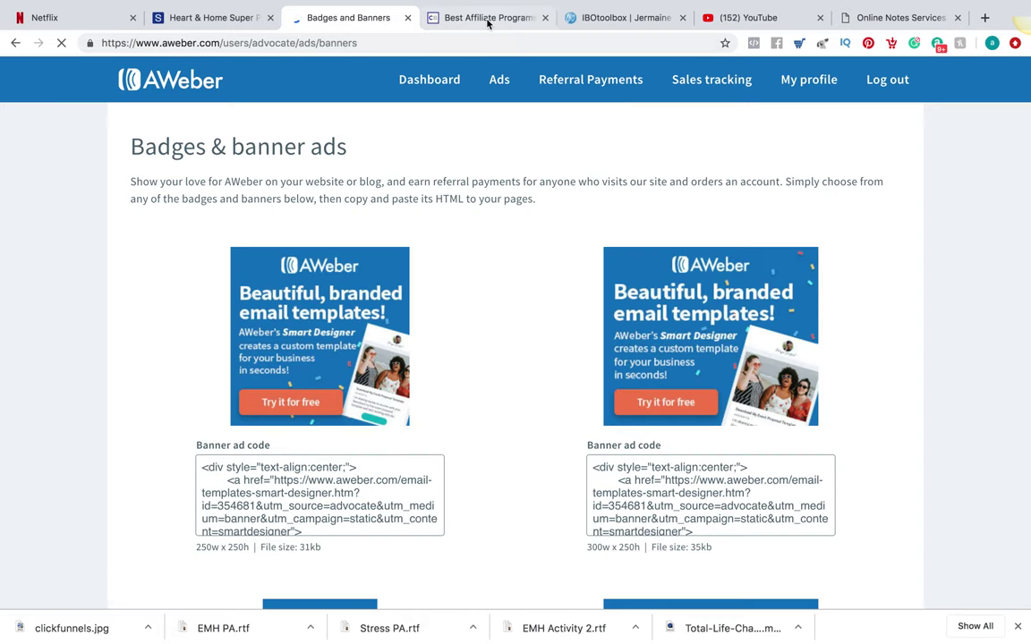
click(488, 22)
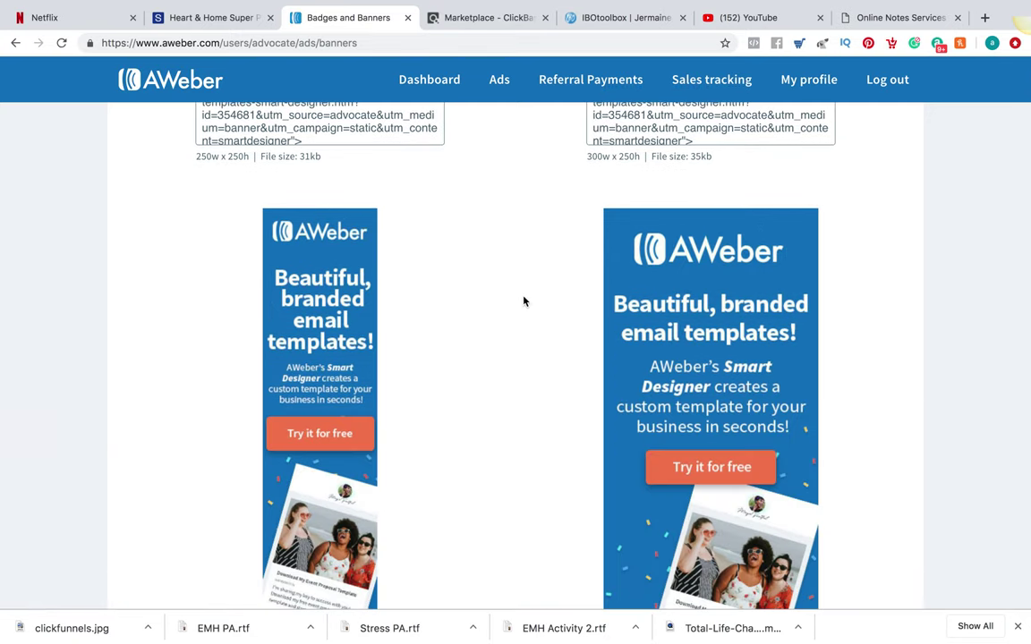
scroll(524, 301, down, 6)
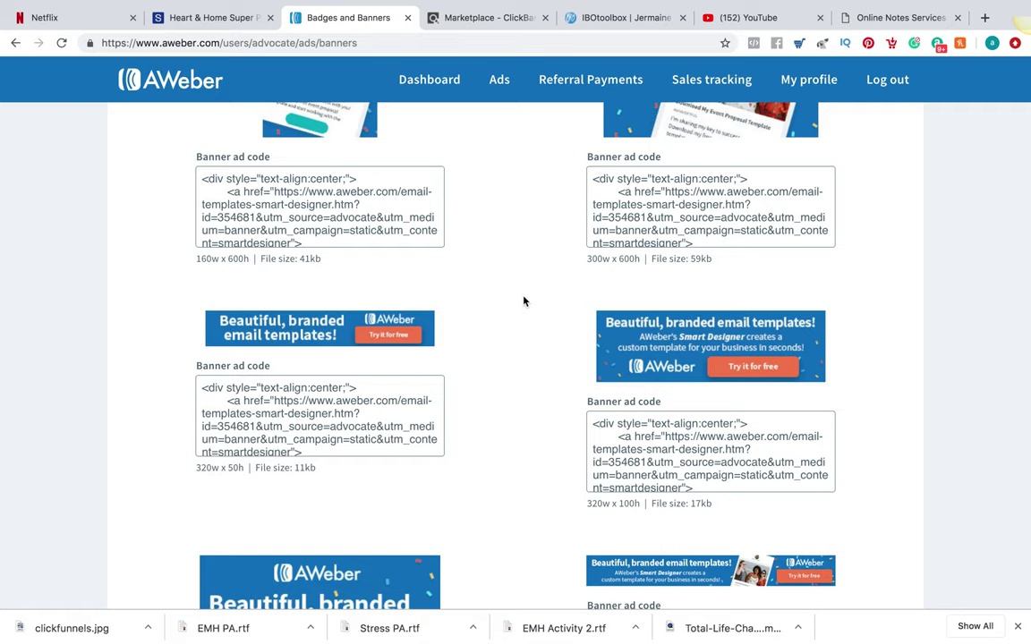
scroll(524, 301, down, 10)
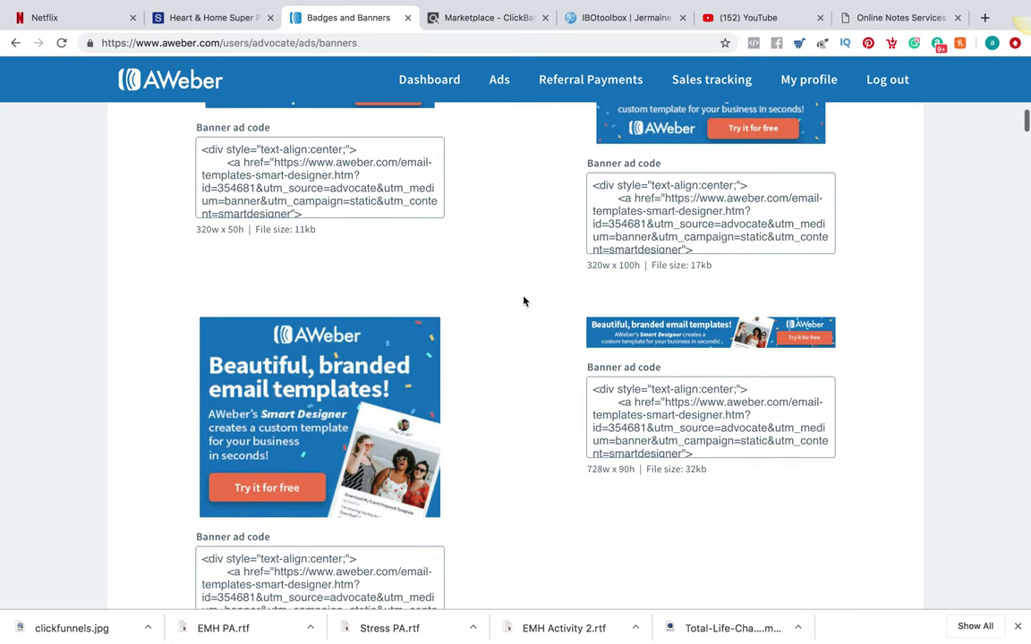
- Return to the IBOtoolbox ads list and choose CREATE NEW AD
click(616, 25)
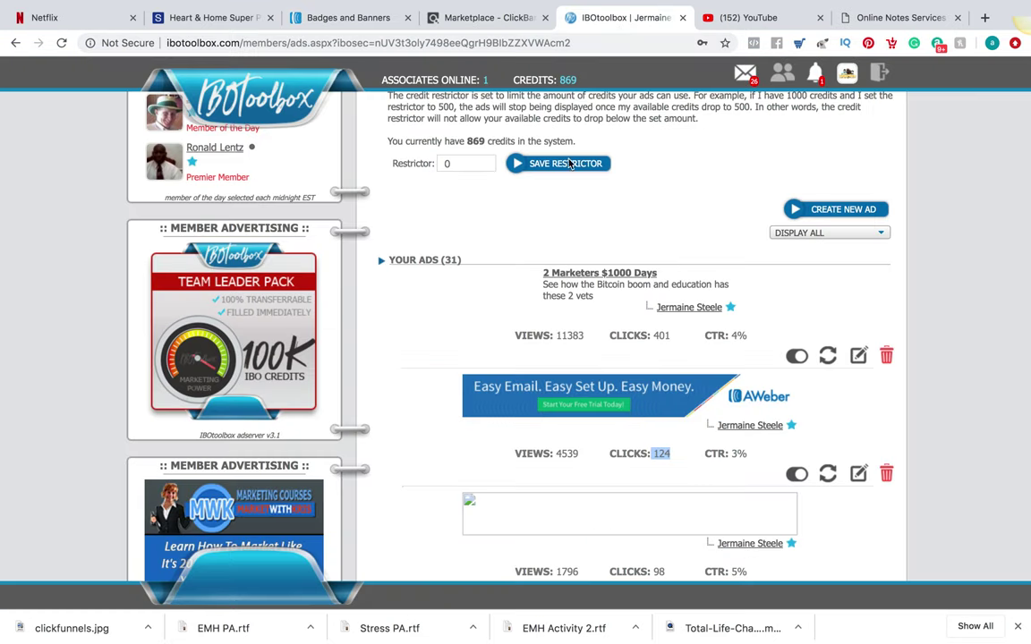
click(837, 209)
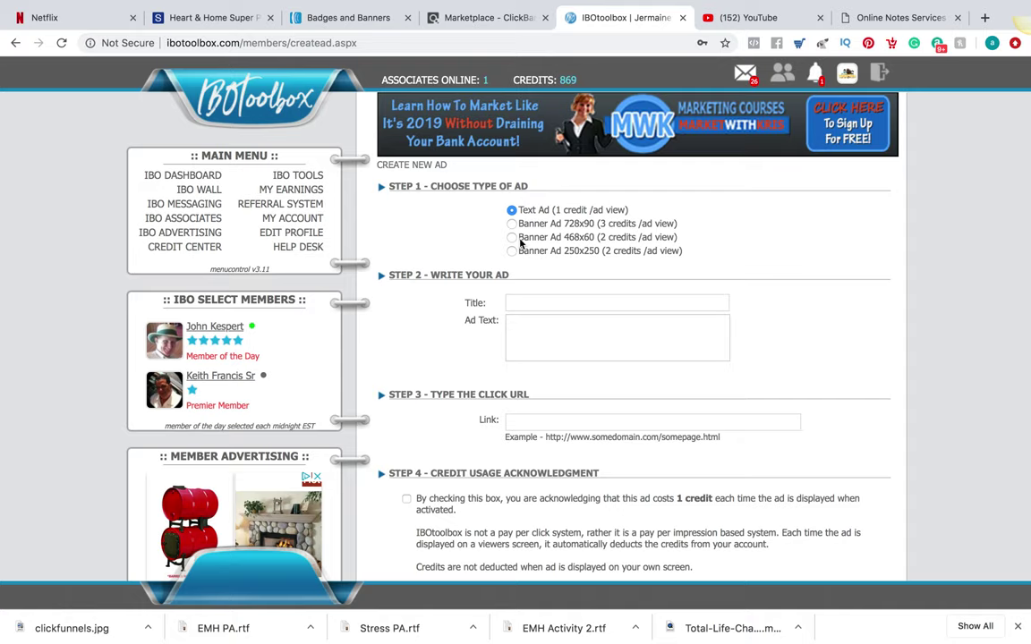
- Copy the easy-email href URL from the 728x90 banner code on AWeber's Badges and Banners page
click(331, 18)
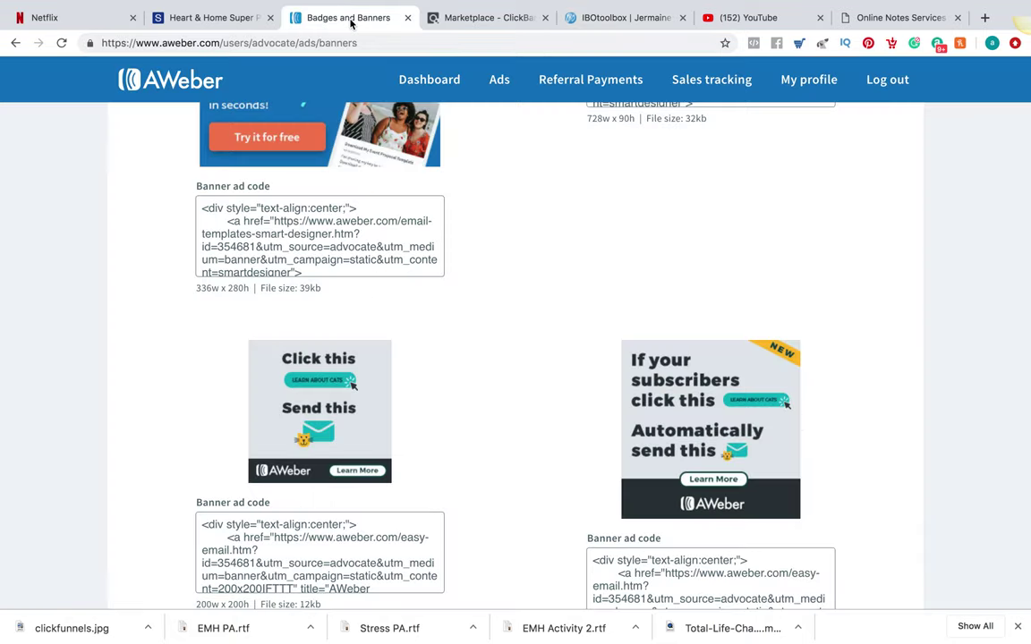
scroll(547, 350, down, 10)
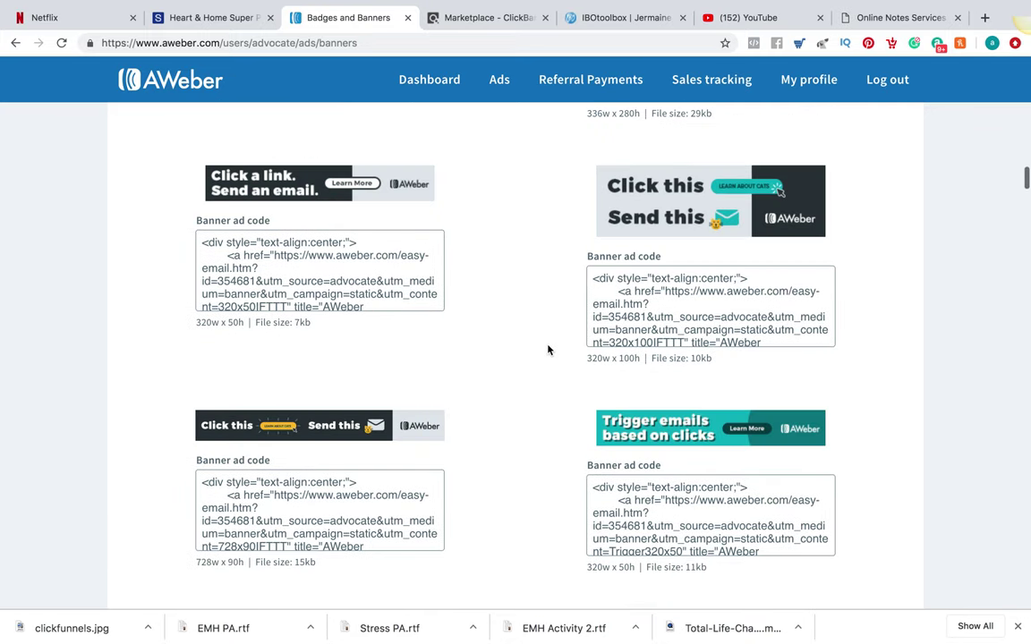
scroll(548, 350, down, 5)
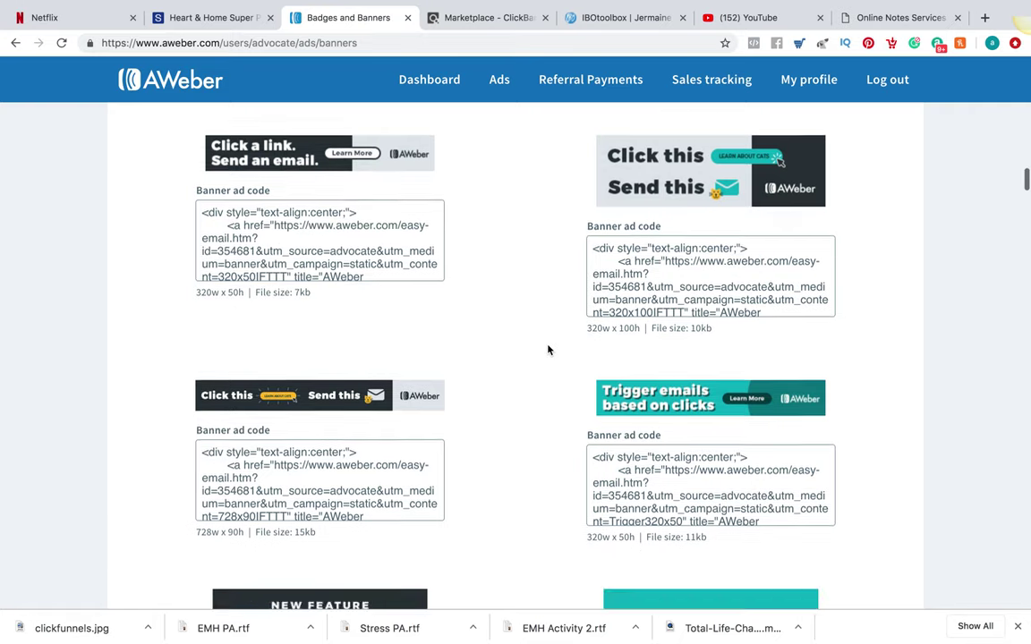
scroll(548, 350, up, 3)
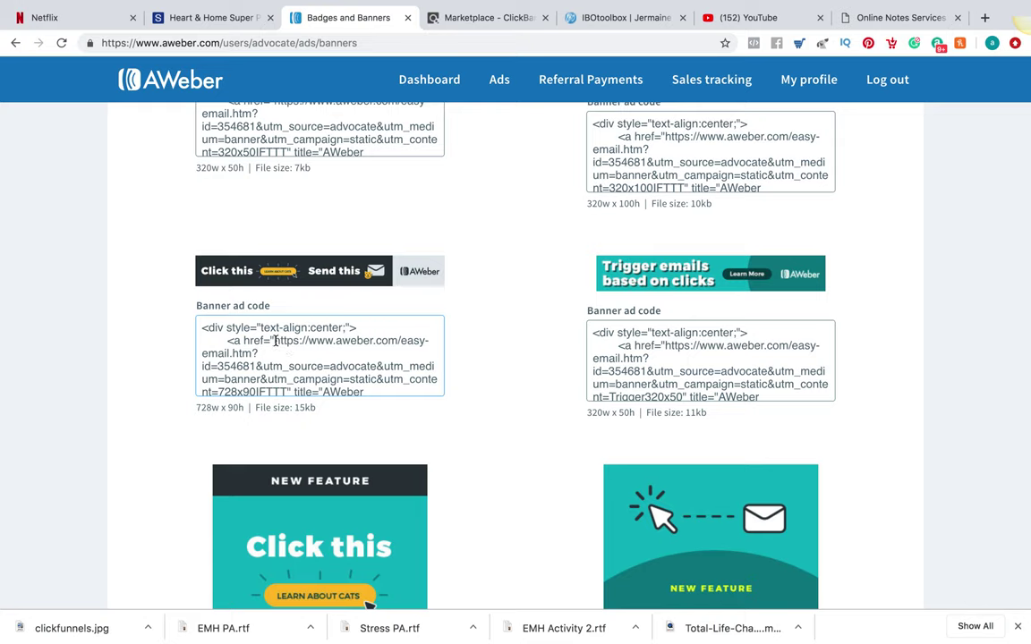
mouse_move(202, 328)
mouse_down()
mouse_move(273, 340)
mouse_move(253, 366)
mouse_move(295, 365)
mouse_move(255, 370)
mouse_move(301, 358)
mouse_move(242, 360)
mouse_up()
click(265, 363)
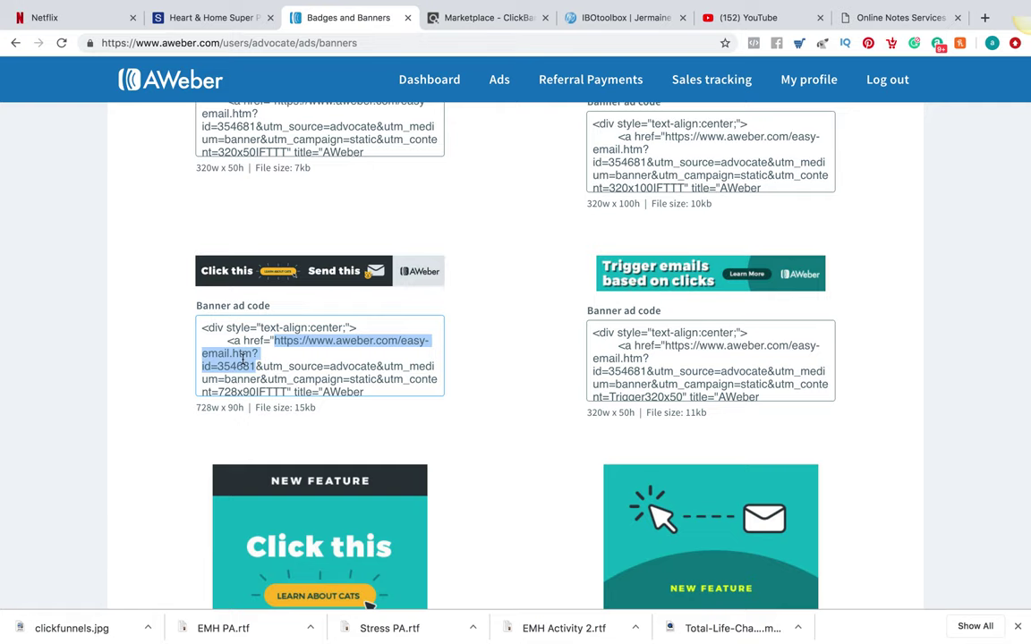
right_click(243, 360)
click(268, 388)
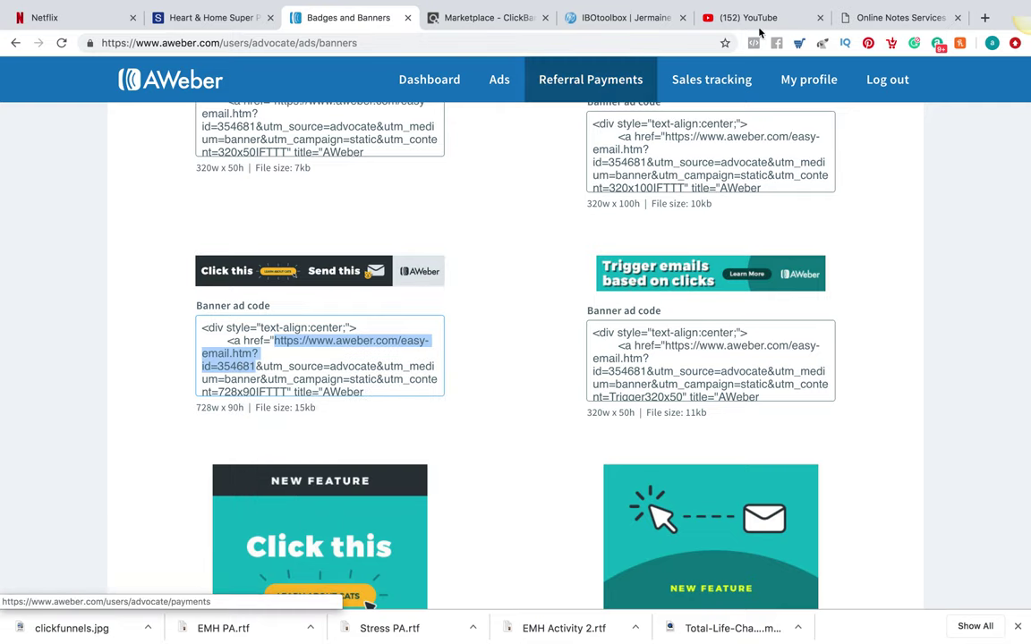
click(651, 25)
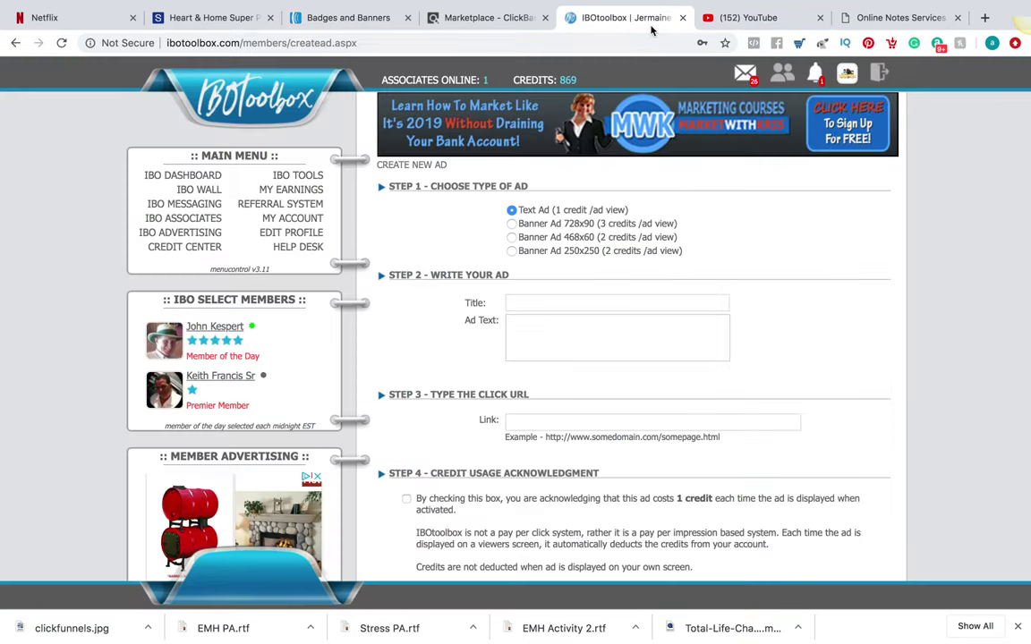
- Paste the AWeber easy-email URL into the new ad's Link field
right_click(557, 421)
click(582, 497)
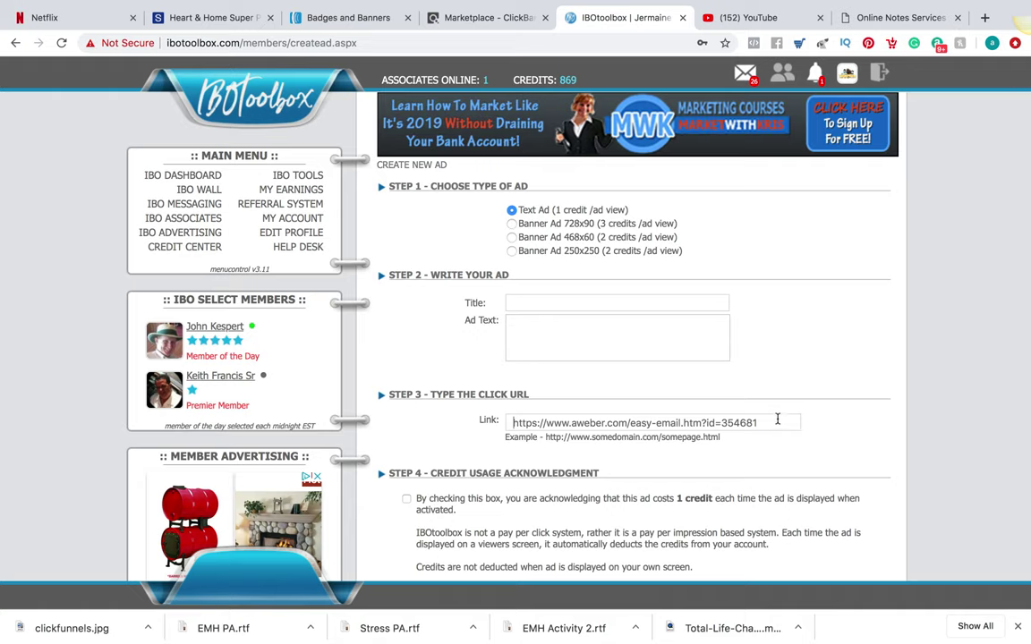
drag(774, 422, 391, 410)
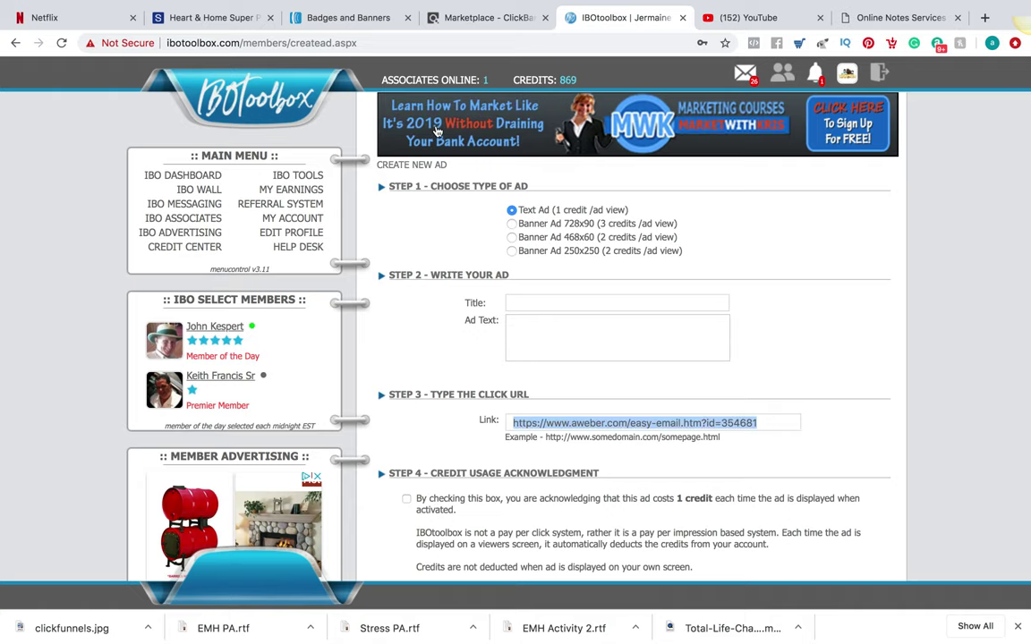
click(336, 17)
- Copy the 728x90 banner image URL ending 728x90.jpg from the AWeber ad code
click(273, 351)
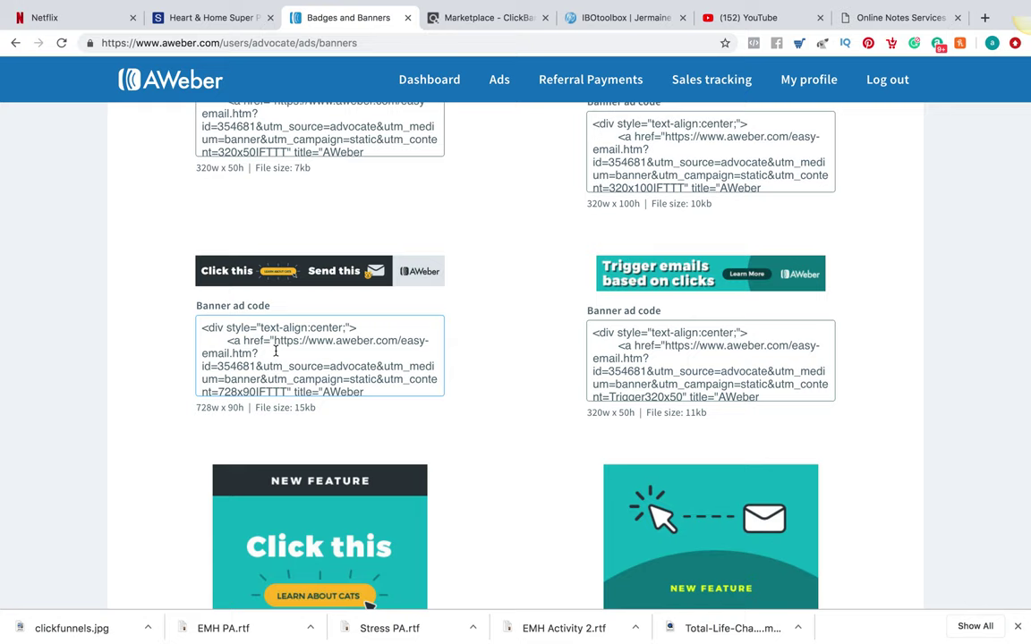
scroll(273, 351, down, 2)
scroll(271, 352, up, 2)
drag(274, 341, 279, 360)
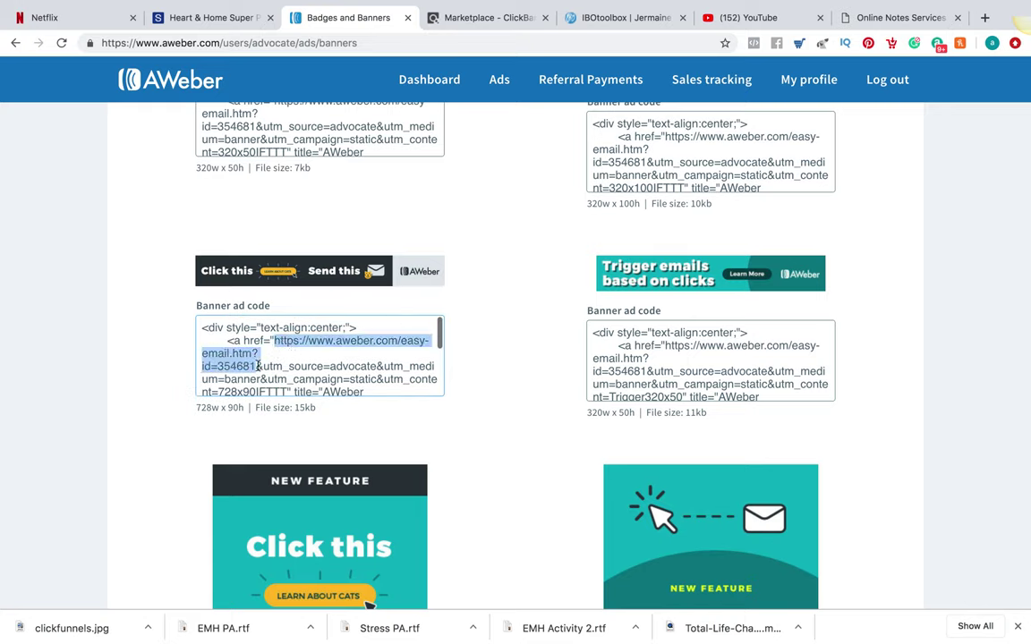
click(260, 366)
drag(259, 366, 396, 377)
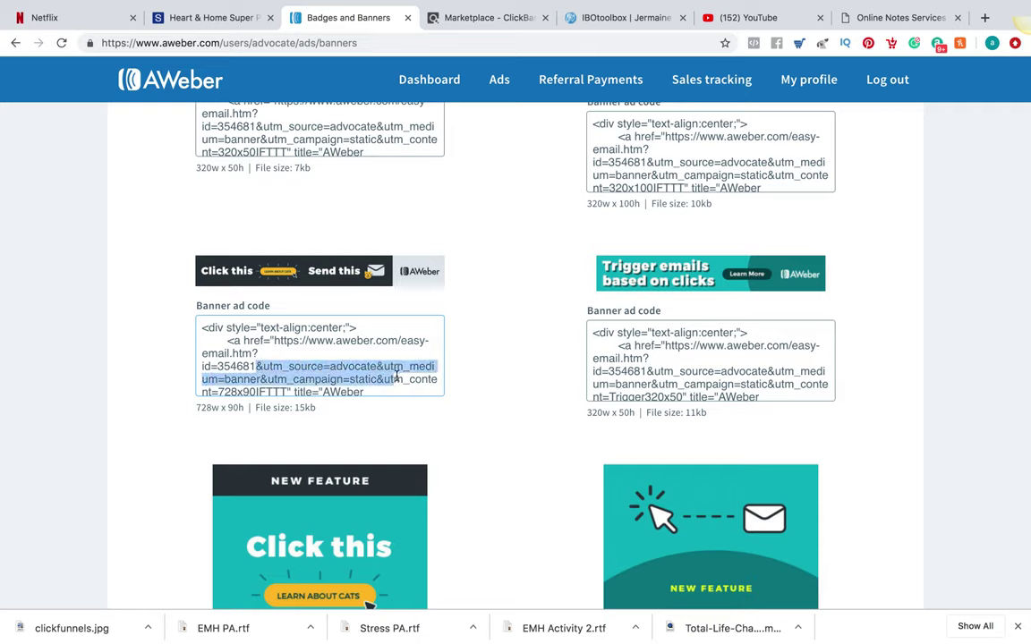
click(396, 378)
scroll(396, 378, down, 3)
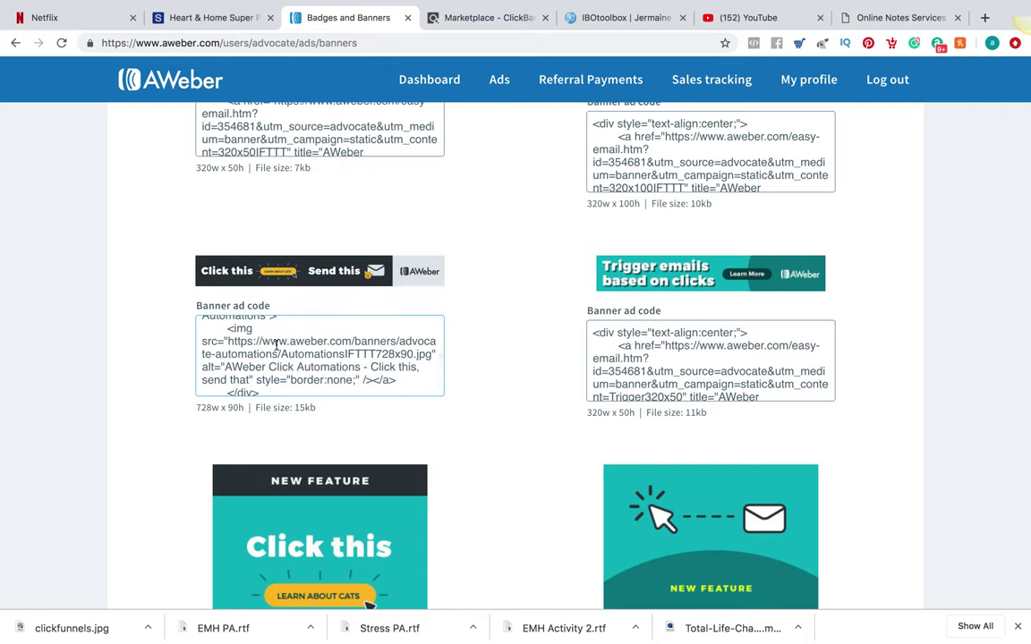
drag(229, 341, 432, 353)
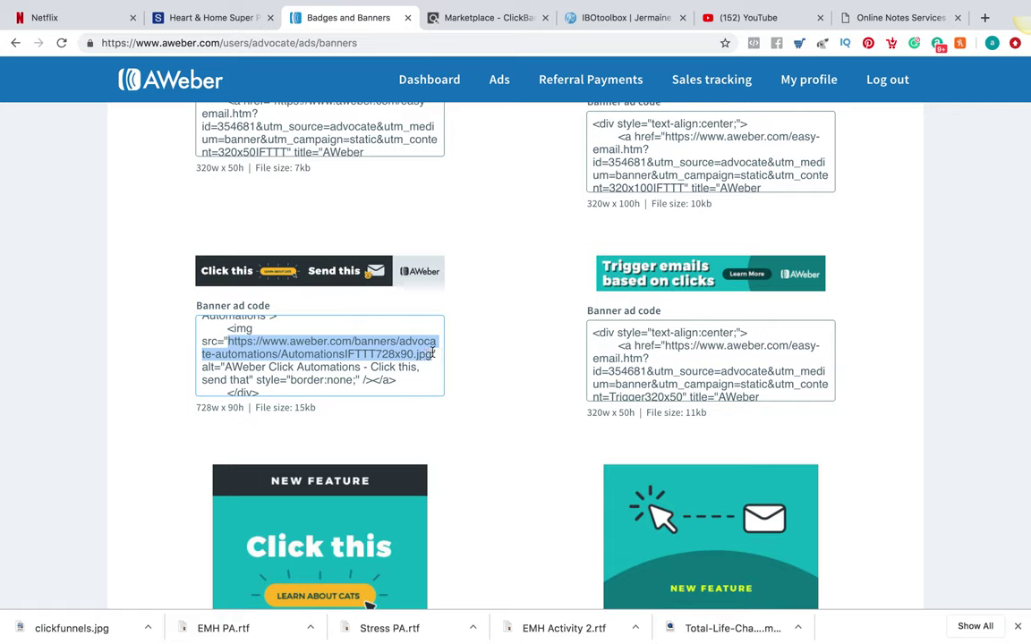
right_click(410, 352)
click(411, 370)
- Make the new IBOtoolbox ad a 728x90 Banner Ad and paste in the AWeber banner image URL
click(621, 19)
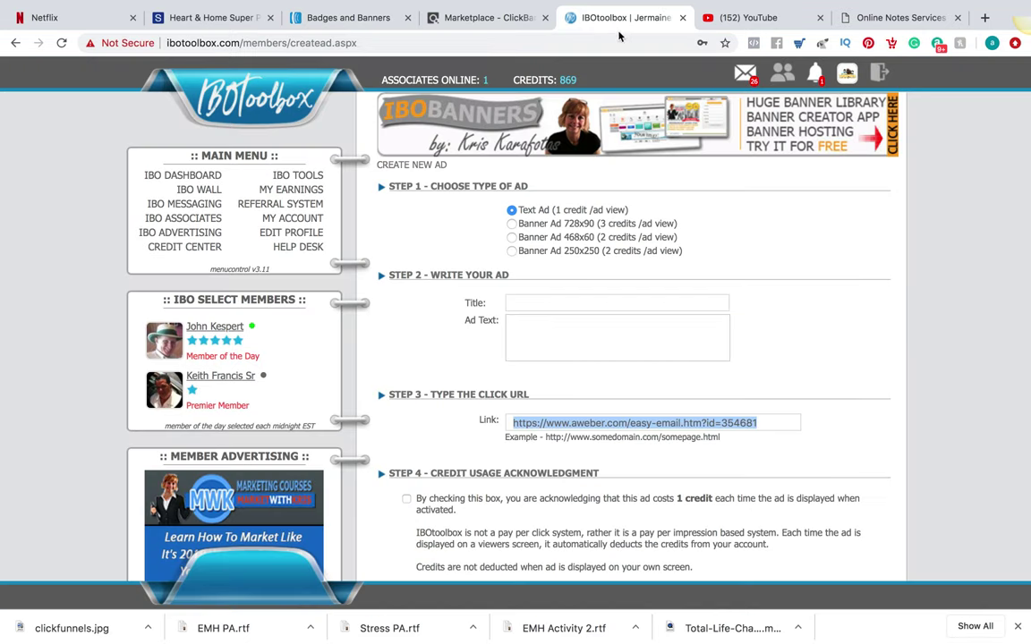
click(530, 225)
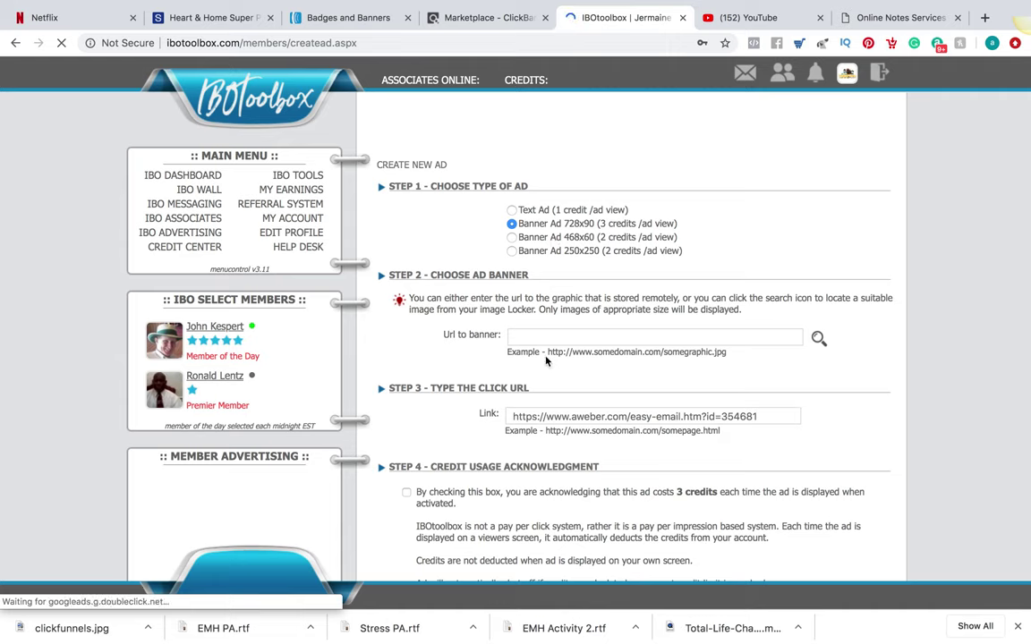
right_click(530, 340)
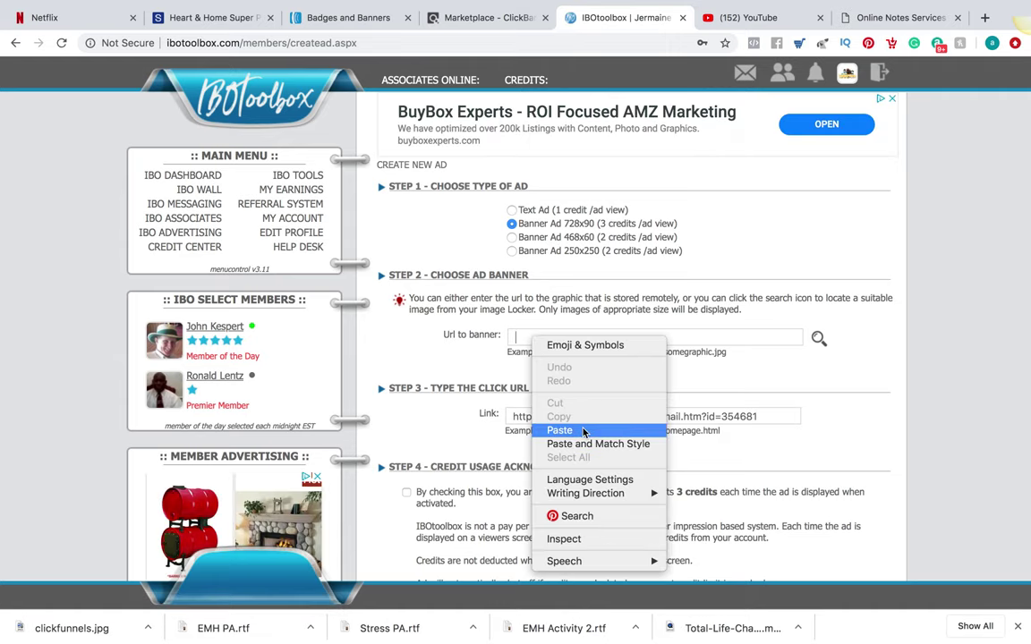
click(584, 428)
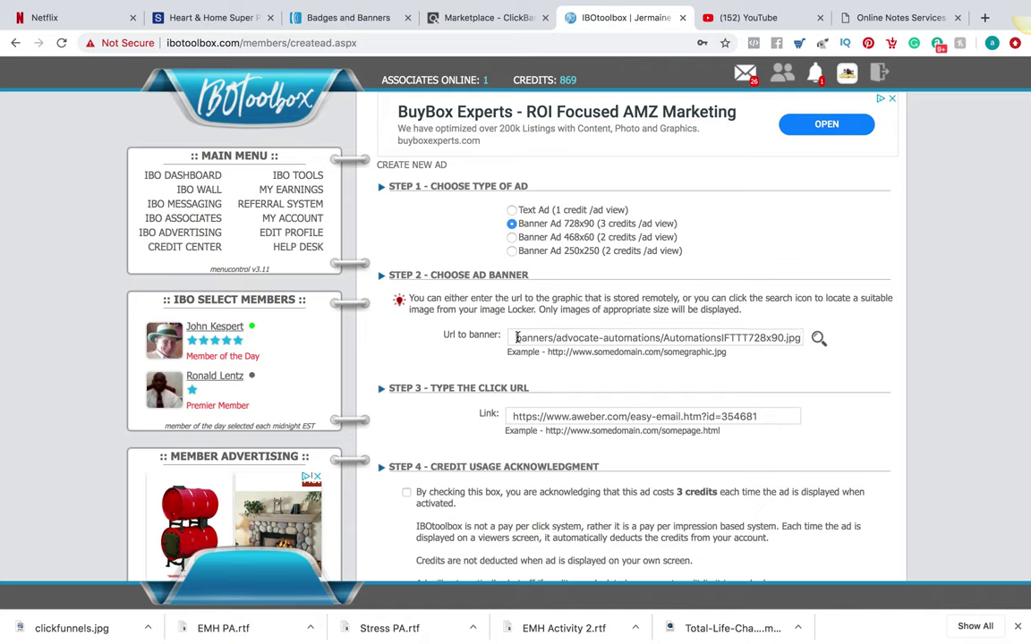
- Check the pasted banner address, then open and close the Image Locker without picking an image
drag(563, 339, 461, 333)
click(565, 344)
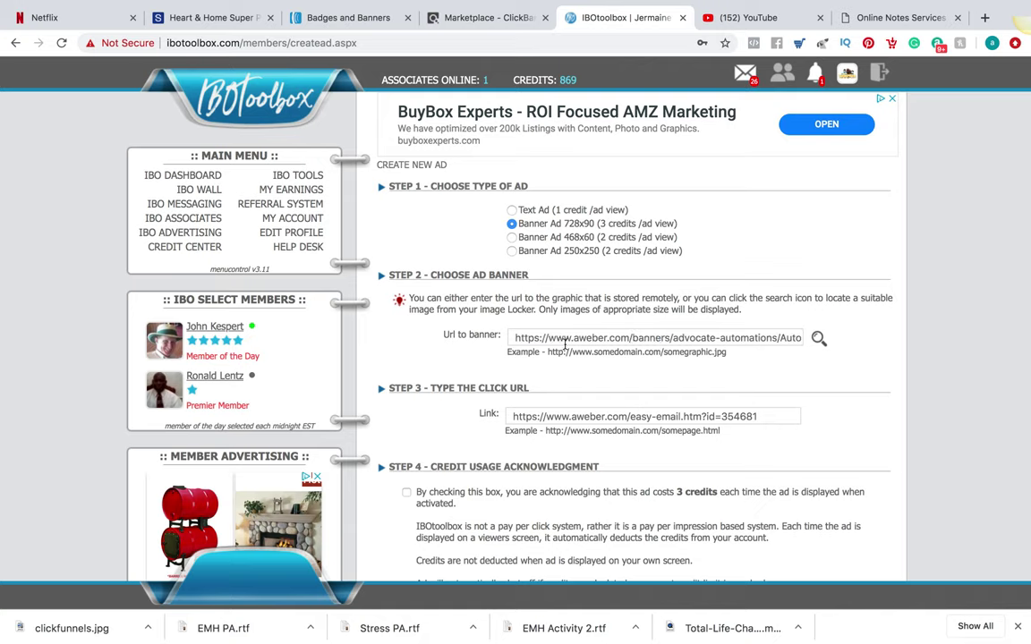
drag(642, 336, 842, 340)
click(830, 340)
click(817, 340)
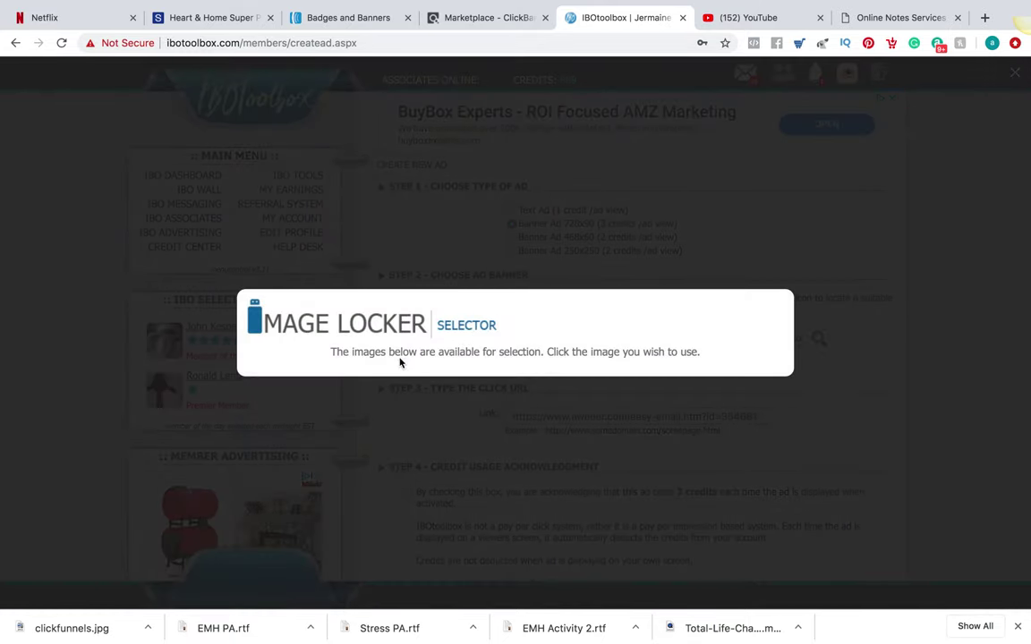
click(968, 295)
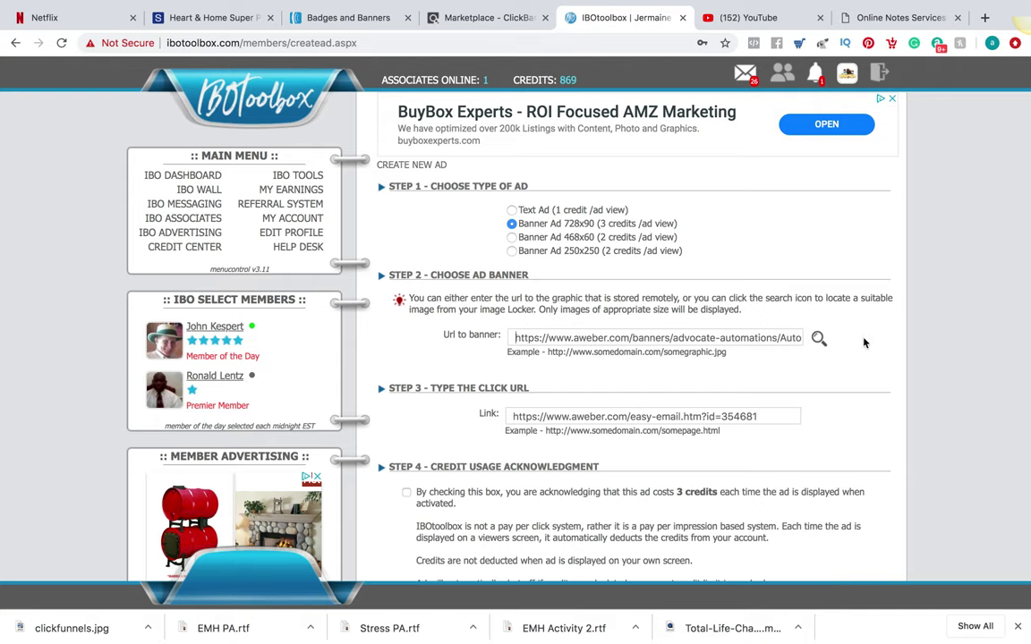
- Accept the credit acknowledgments at 3 credits per view and create the 728x90 AWeber banner ad
scroll(896, 367, down, 3)
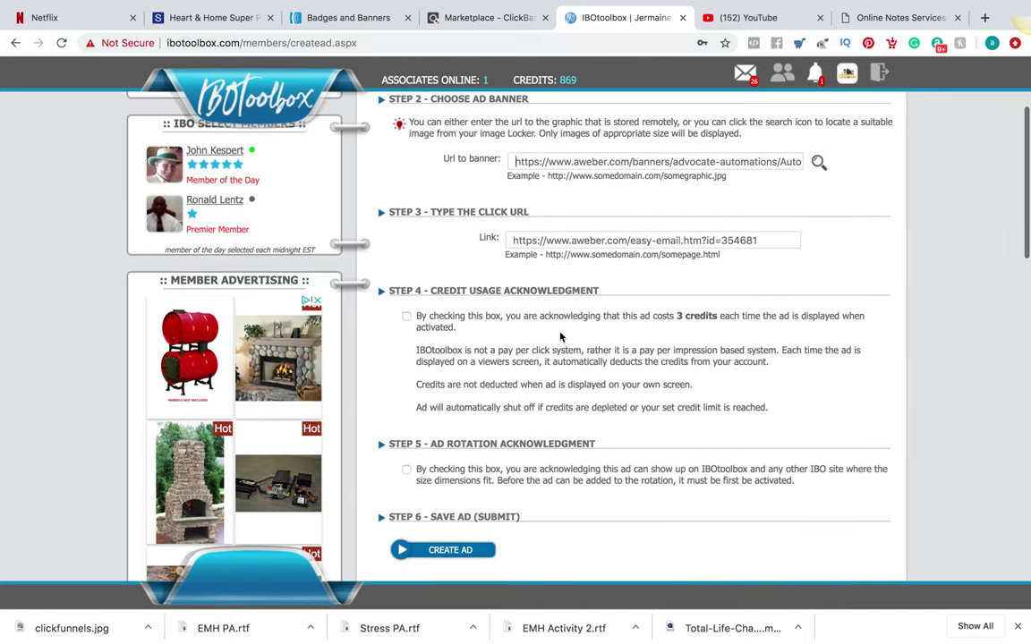
click(345, 20)
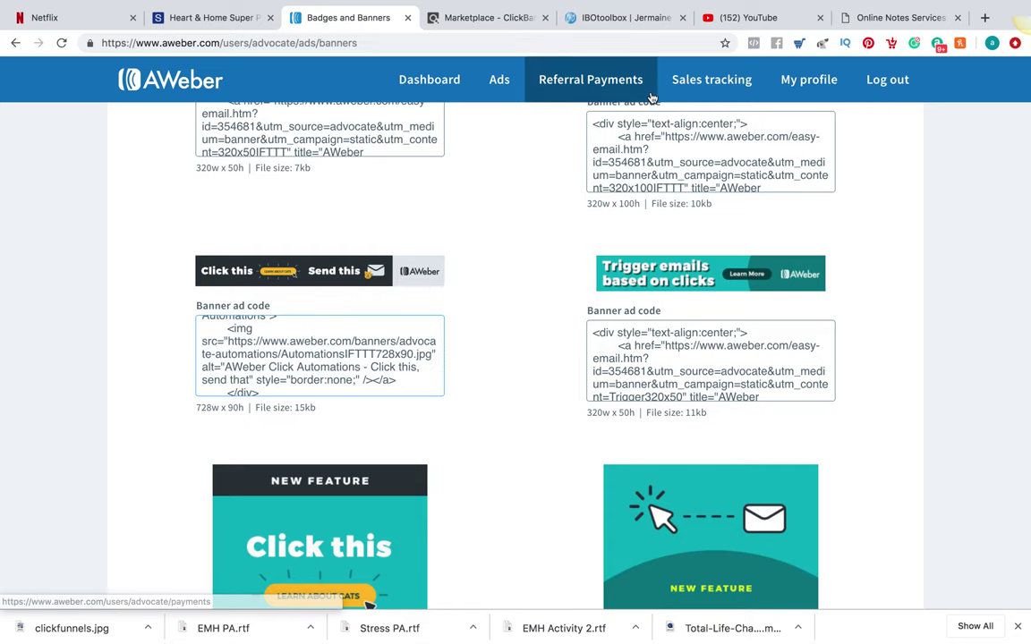
click(622, 26)
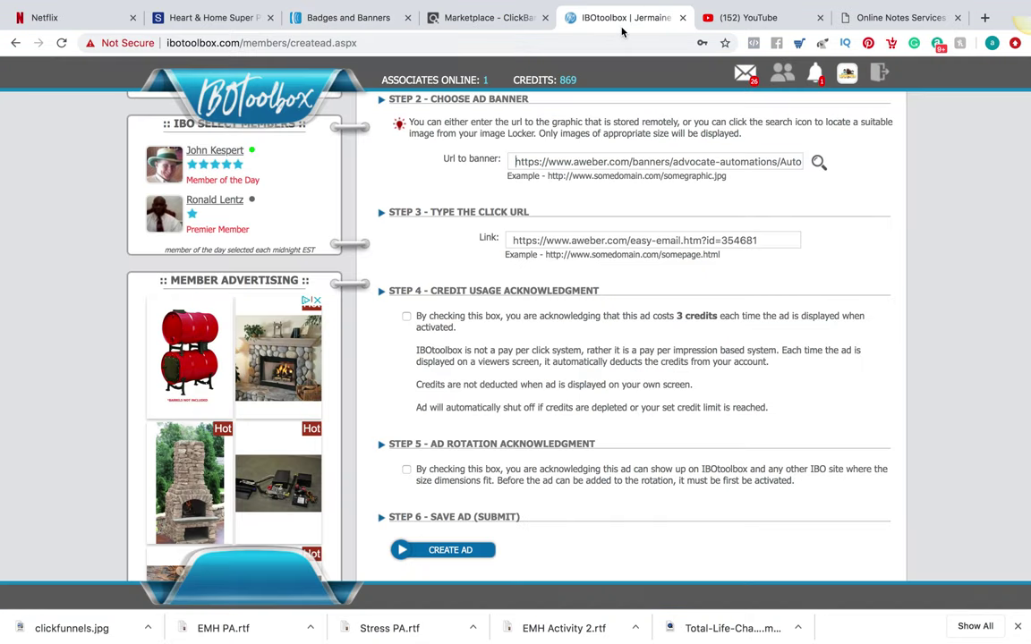
click(407, 316)
drag(677, 318, 704, 319)
scroll(723, 477, down, 3)
scroll(720, 476, up, 5)
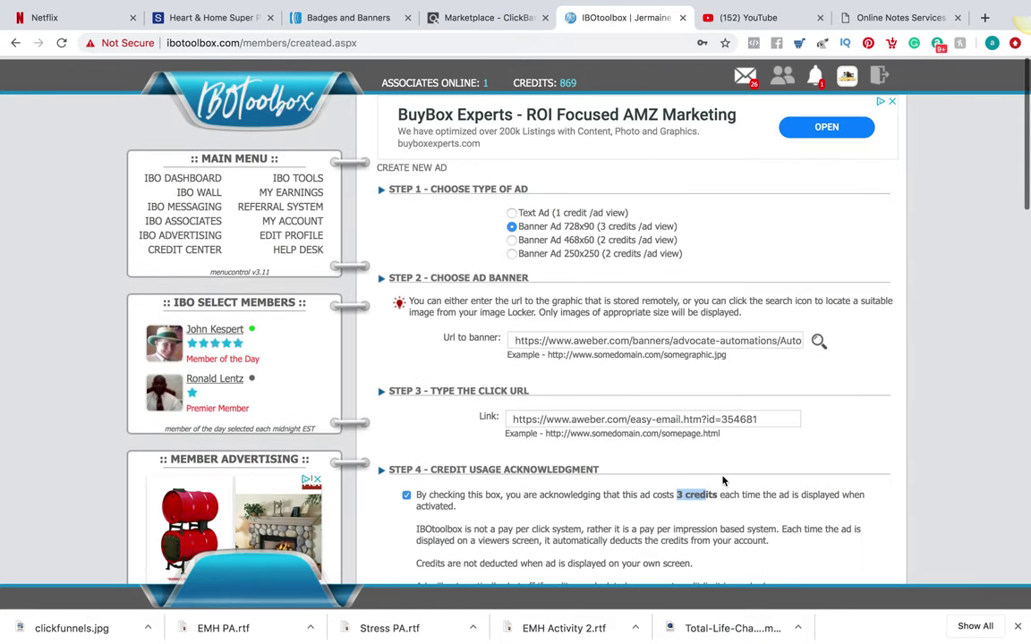
scroll(723, 481, down, 4)
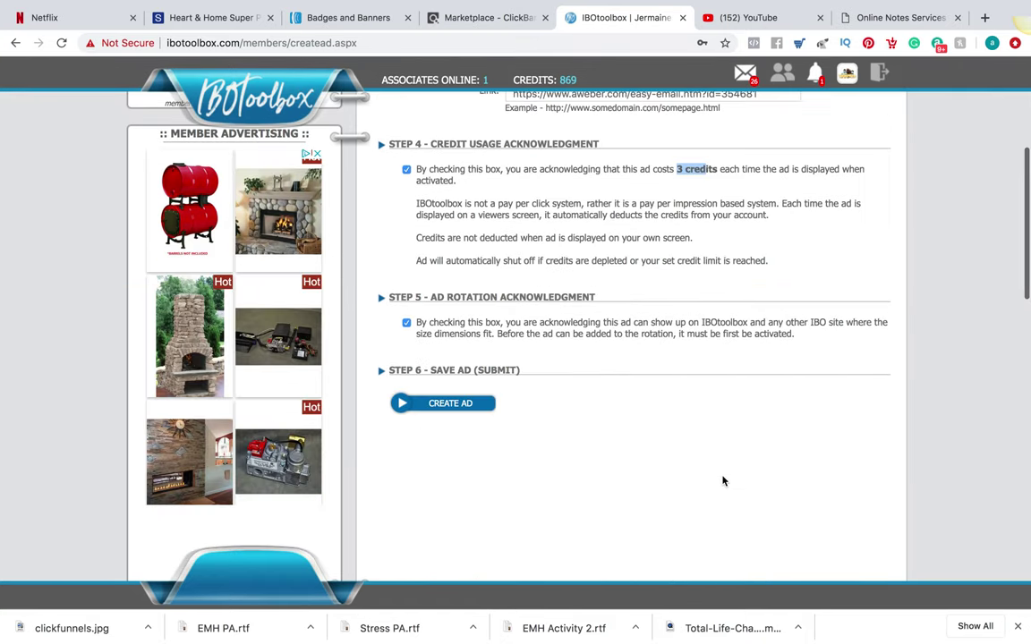
click(450, 403)
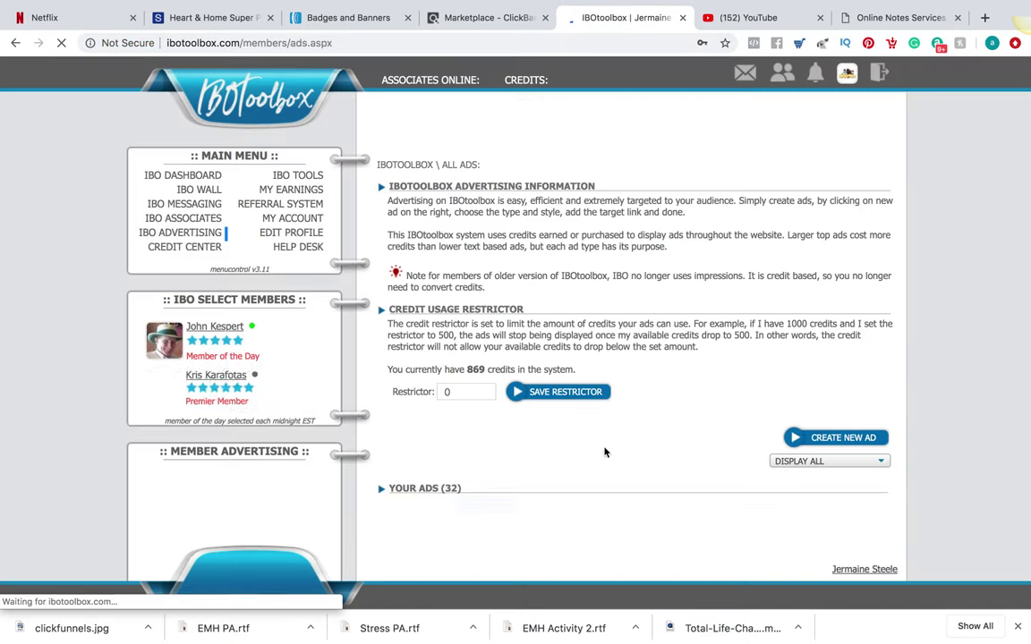
scroll(604, 452, down, 3)
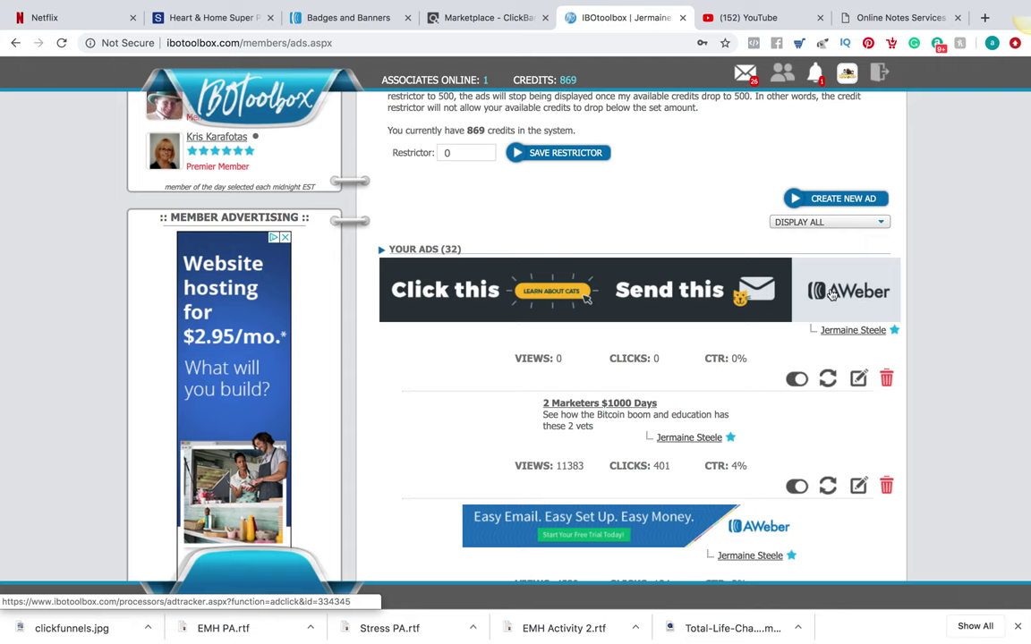
- Turn the new AWeber 728x90 banner ad on and reload the ads list, still showing 0 views
scroll(832, 293, up, 5)
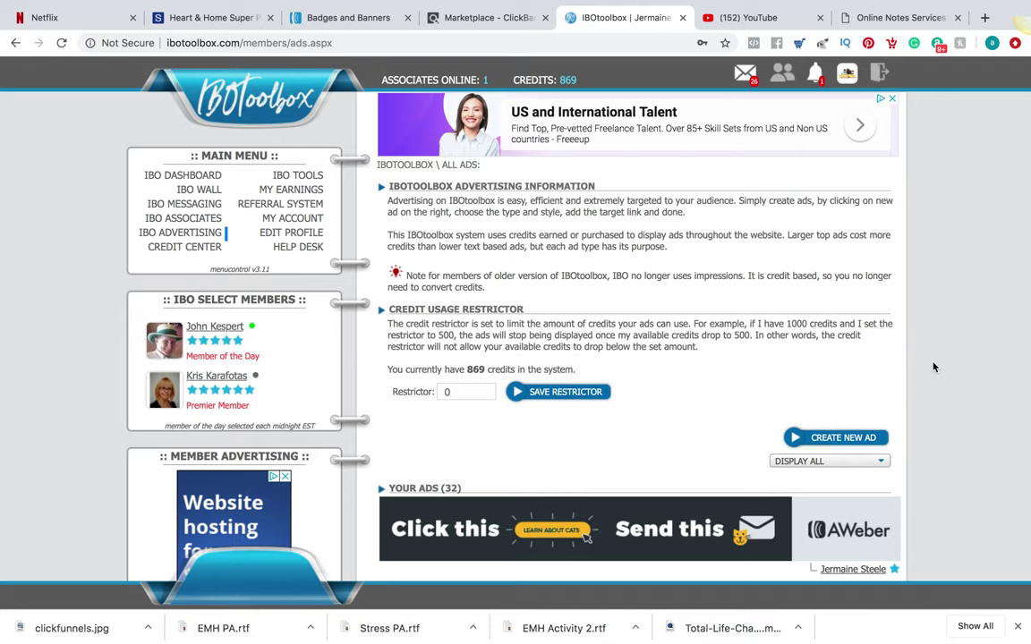
scroll(933, 366, down, 4)
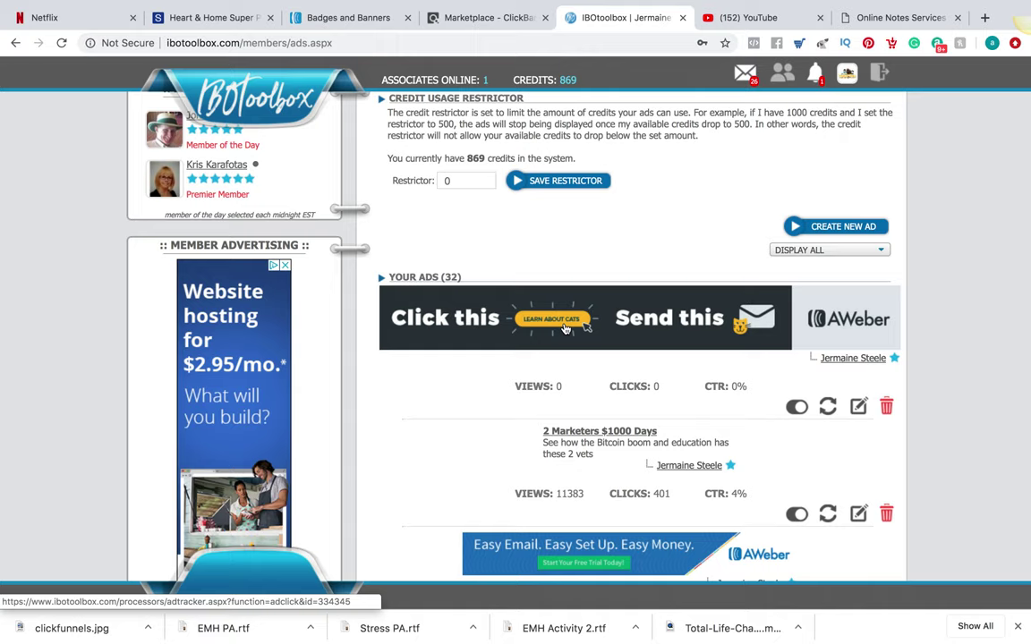
click(794, 411)
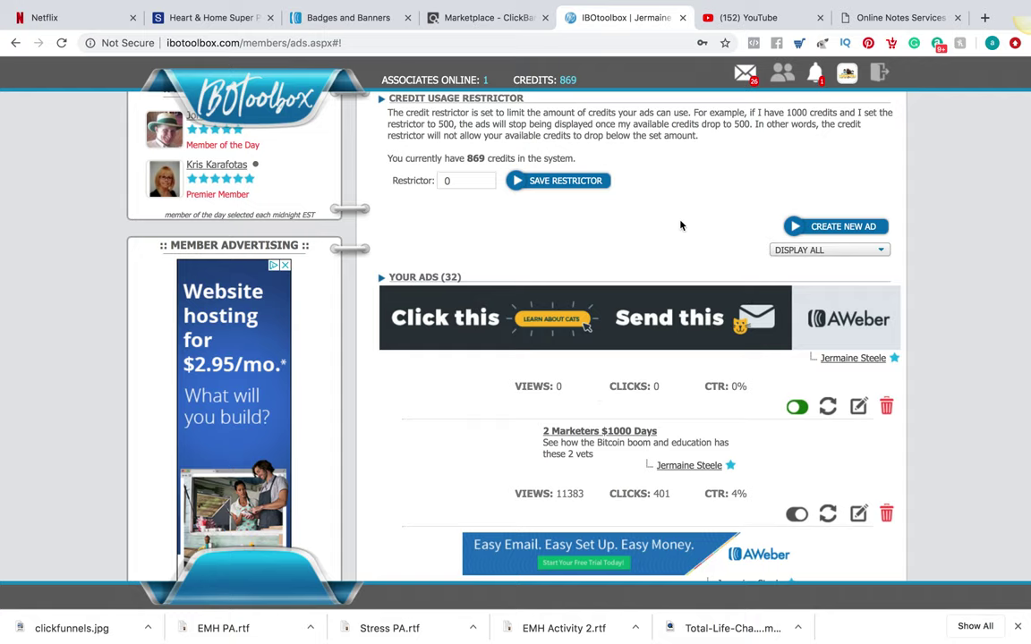
click(353, 43)
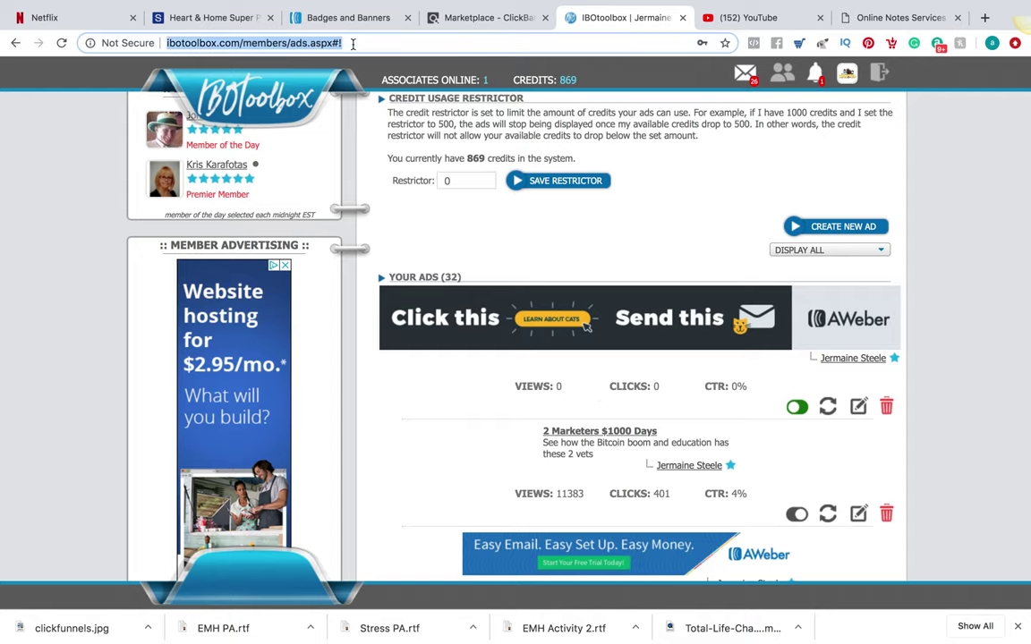
key(Return)
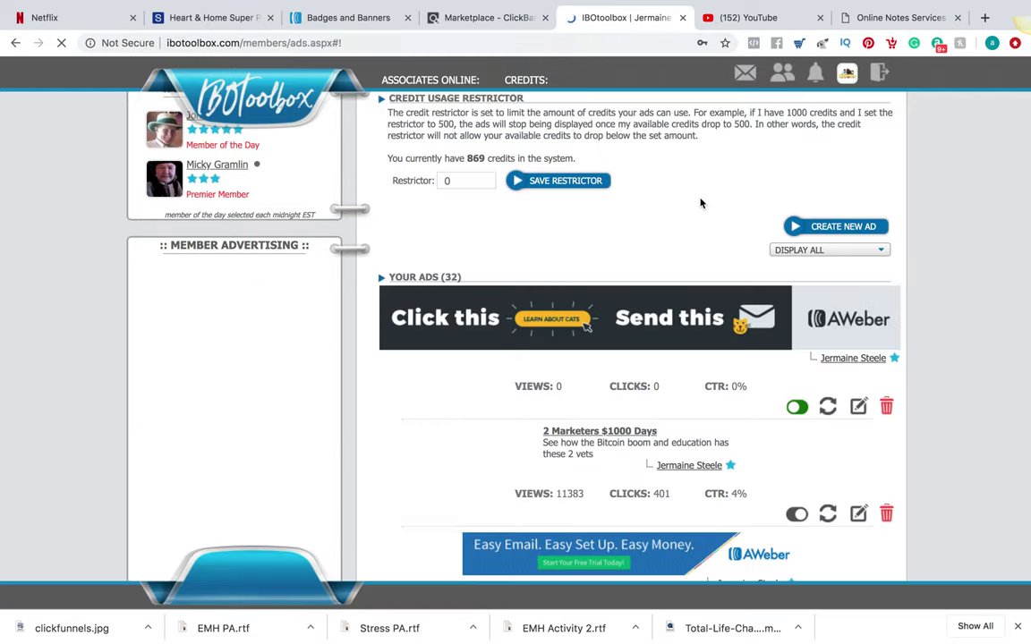
drag(516, 391, 574, 392)
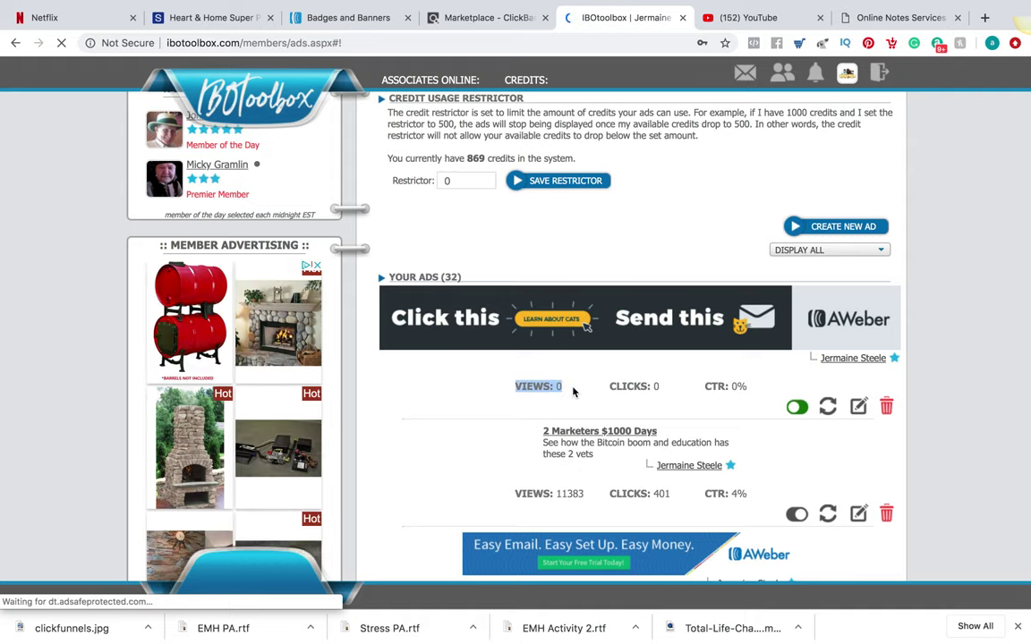
click(573, 391)
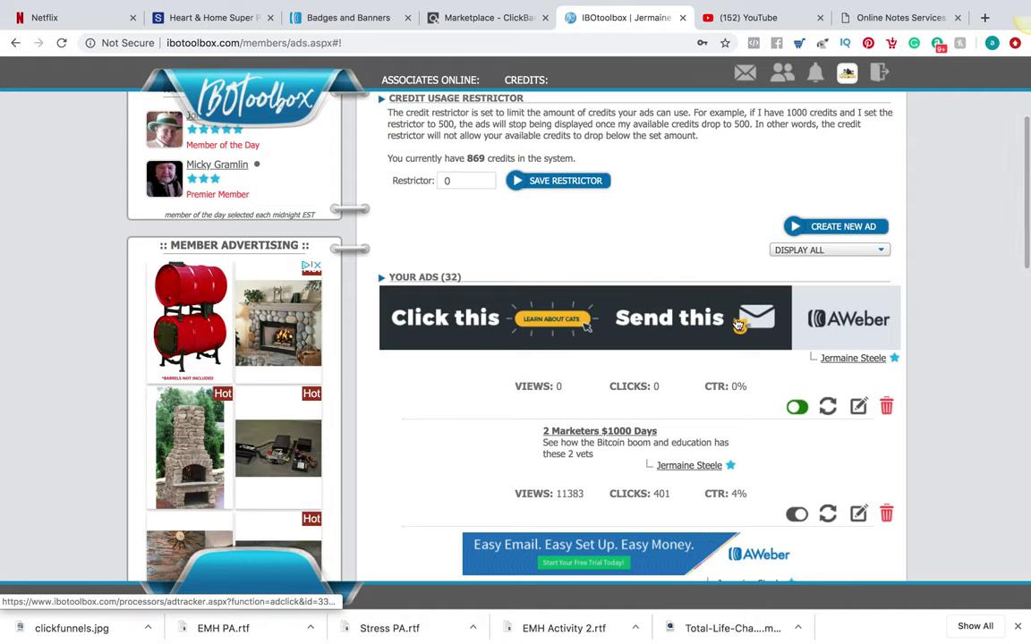
- Back on AWeber's Badges and Banners page, pick out the link address in the 728x90 banner code
click(332, 23)
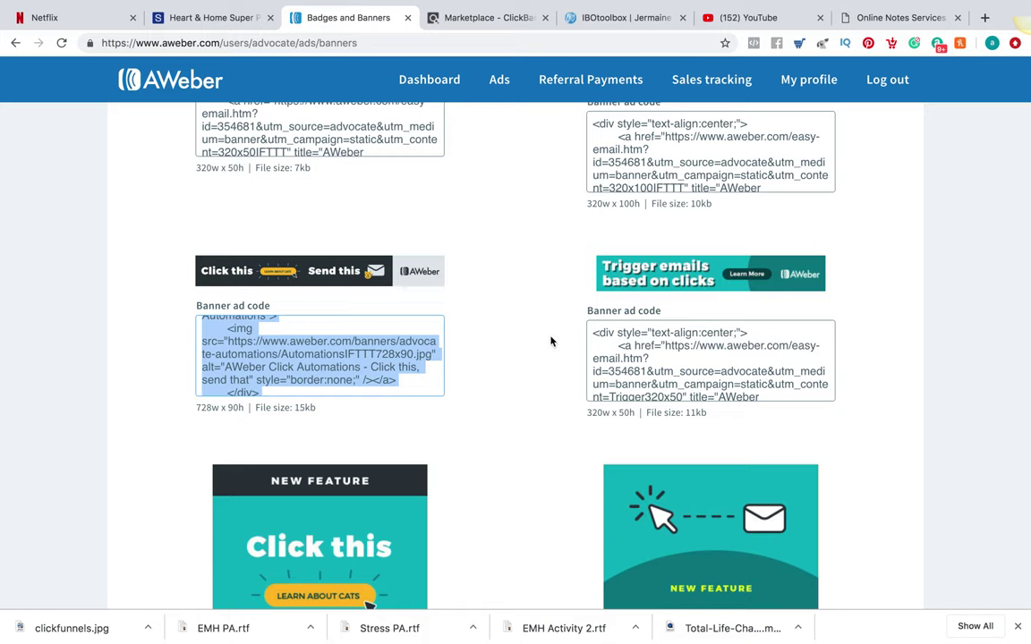
scroll(550, 341, down, 3)
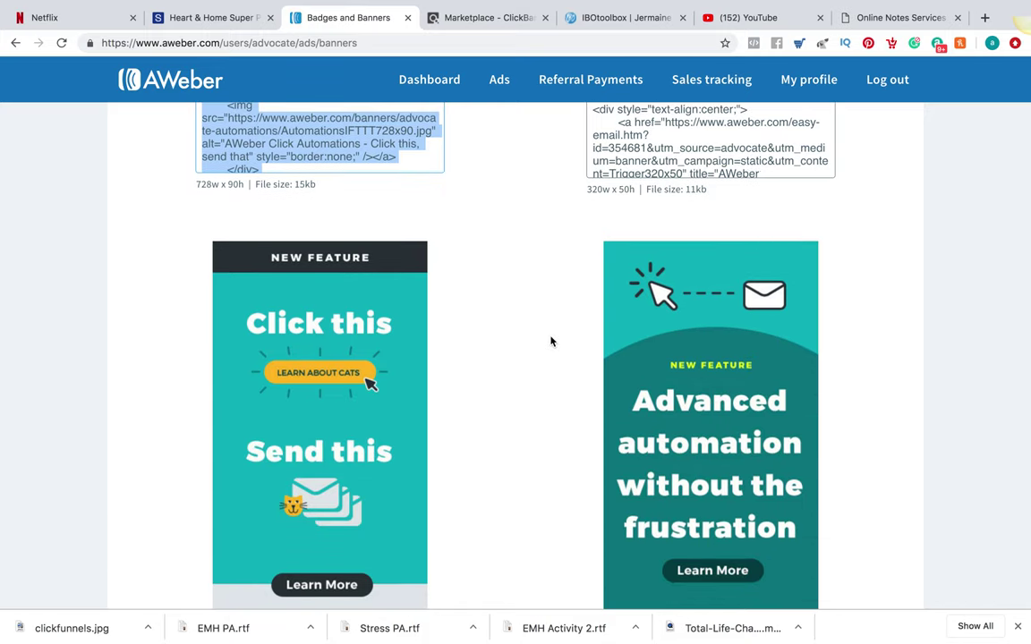
scroll(550, 341, up, 2)
click(393, 282)
scroll(356, 277, up, 3)
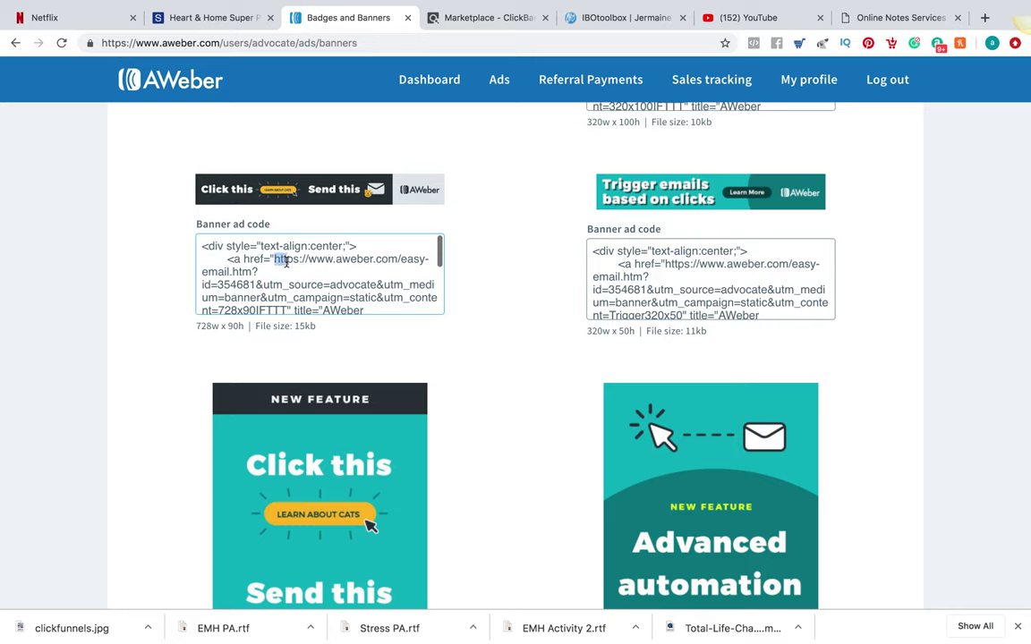
drag(274, 259, 251, 285)
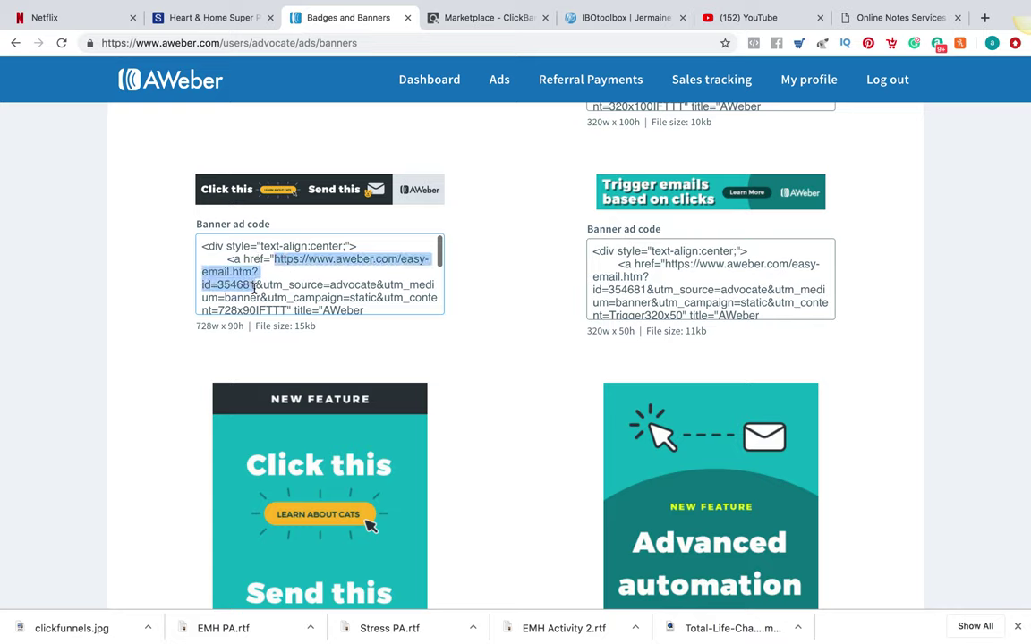
click(258, 286)
scroll(307, 266, down, 3)
scroll(307, 267, up, 2)
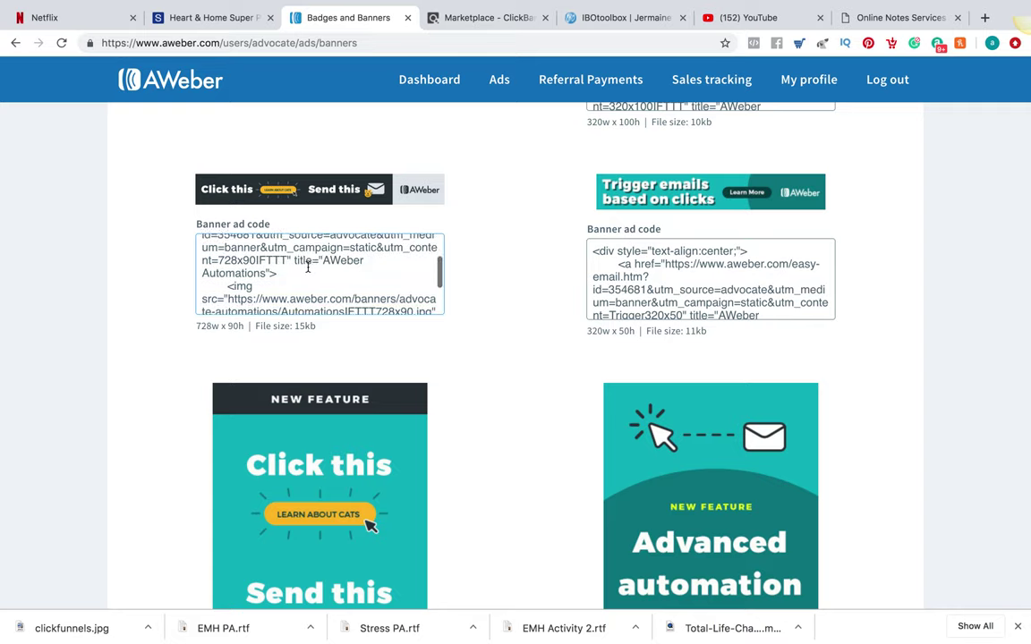
scroll(307, 266, up, 1)
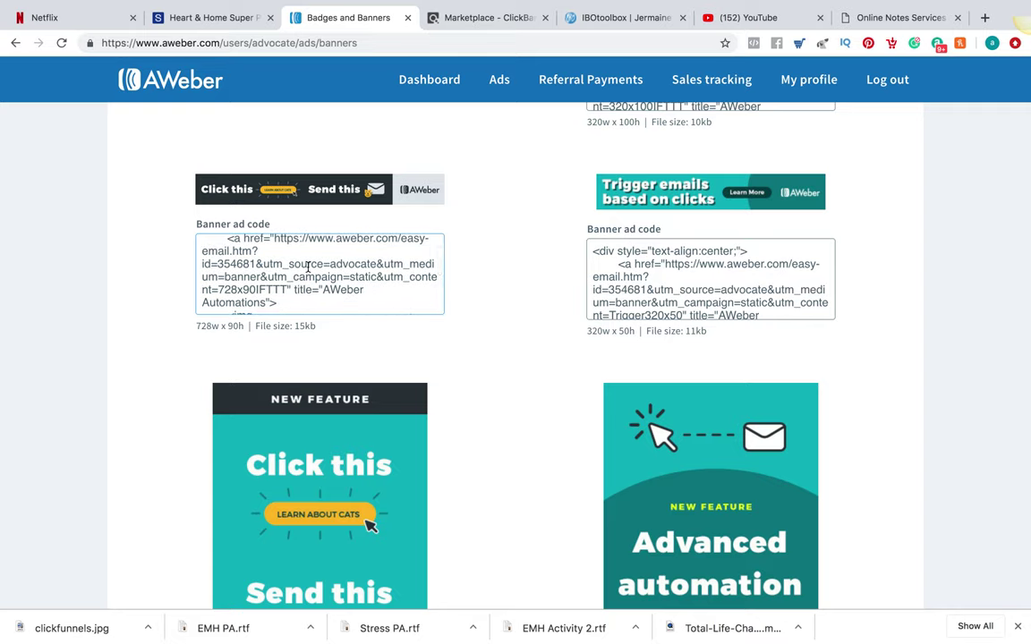
drag(229, 240, 224, 231)
click(268, 260)
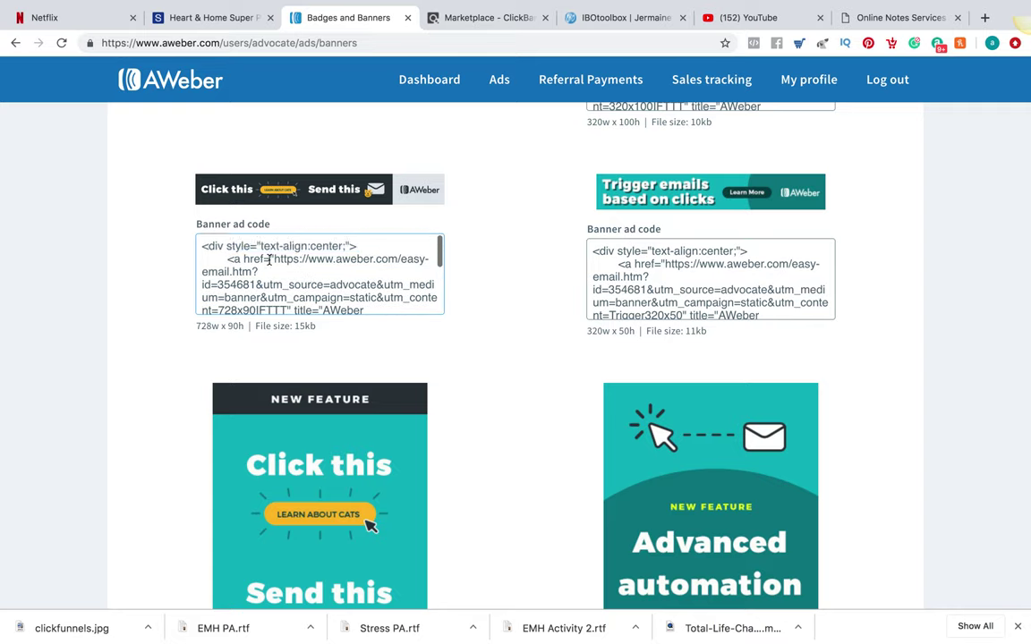
mouse_move(274, 260)
mouse_down()
mouse_move(312, 268)
mouse_move(294, 285)
mouse_move(269, 285)
mouse_up()
click(286, 281)
scroll(286, 281, down, 2)
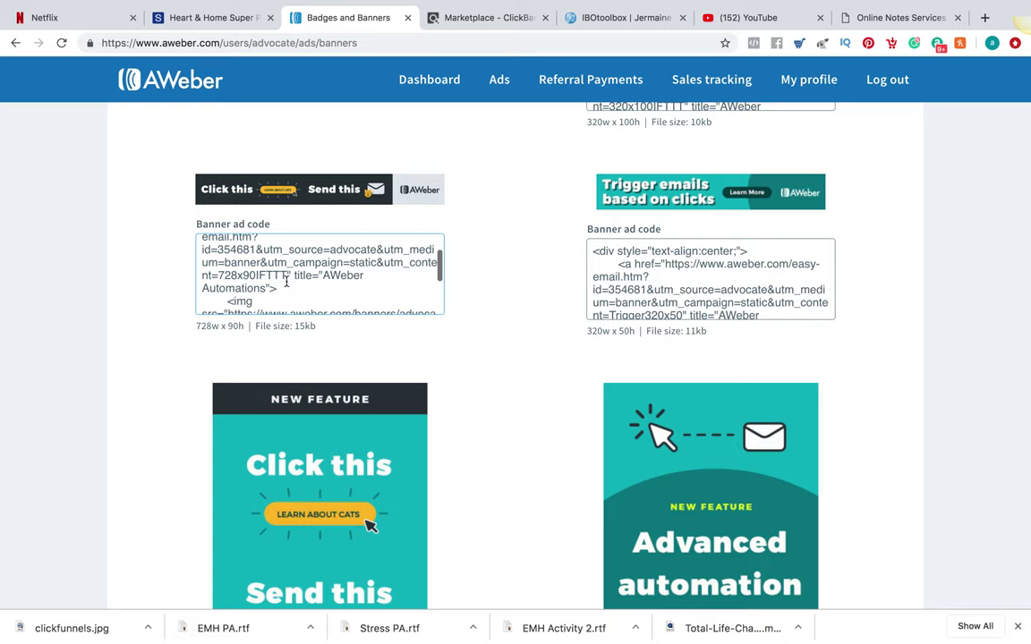
scroll(286, 281, up, 2)
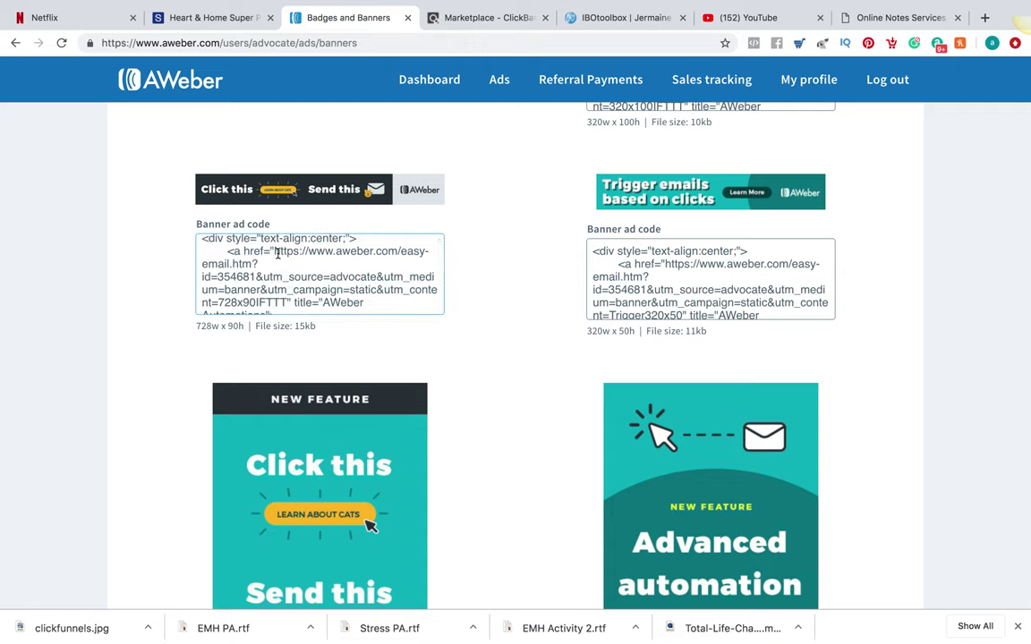
- Select and copy the image URL from the 728x90 Click this / Send this banner code
drag(276, 253, 321, 315)
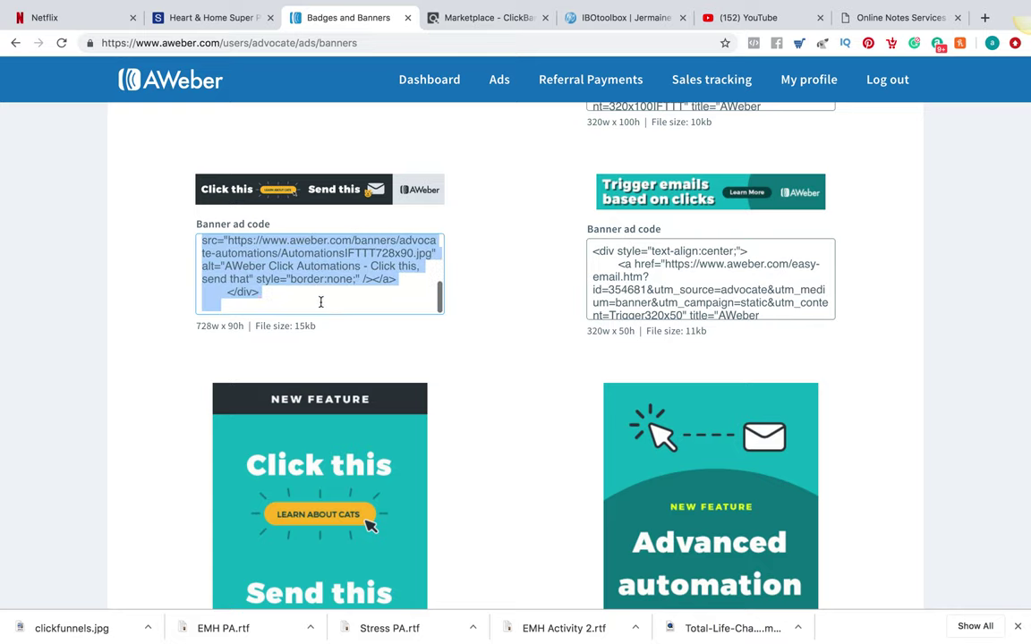
click(321, 302)
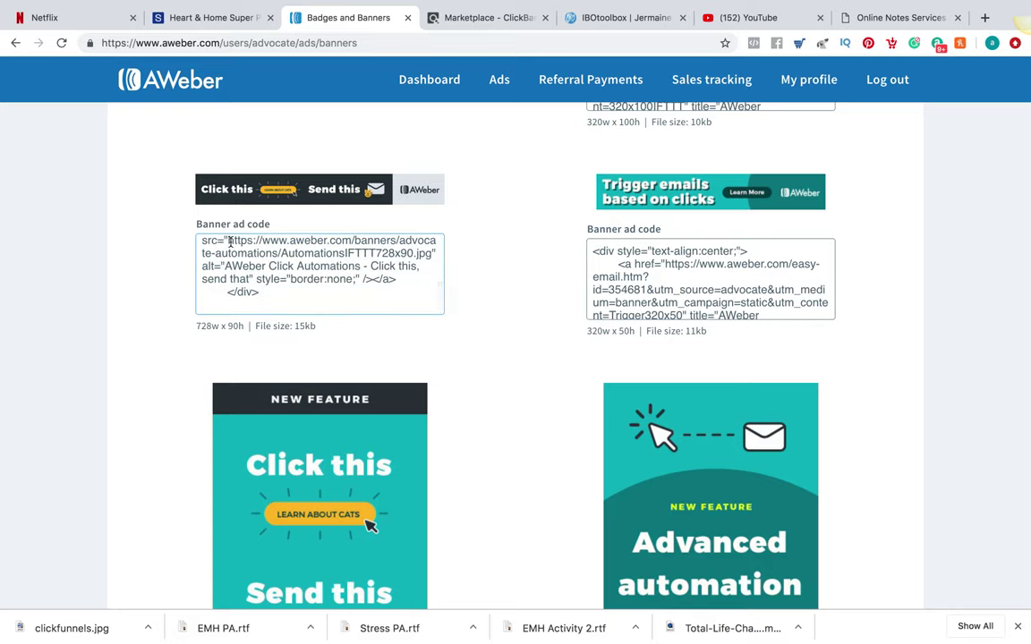
mouse_move(230, 242)
mouse_down()
mouse_move(207, 218)
mouse_move(318, 220)
mouse_up()
click(318, 220)
scroll(299, 254, down, 5)
mouse_move(230, 241)
mouse_down()
mouse_move(271, 239)
mouse_move(395, 283)
mouse_up()
click(396, 298)
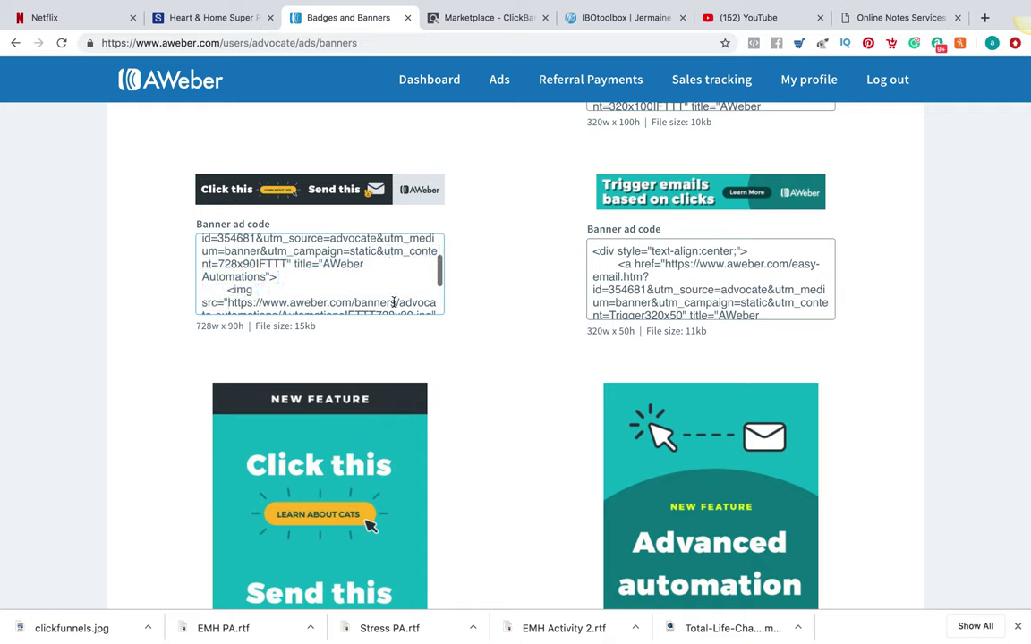
scroll(393, 302, down, 3)
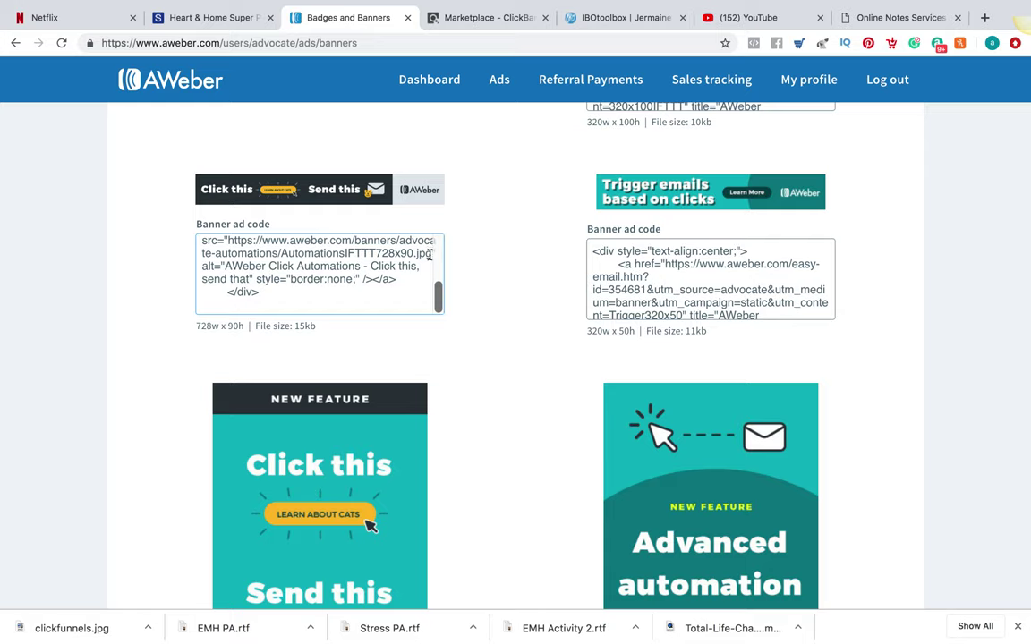
mouse_move(429, 255)
mouse_down()
mouse_move(386, 231)
mouse_move(208, 229)
mouse_move(230, 288)
mouse_up()
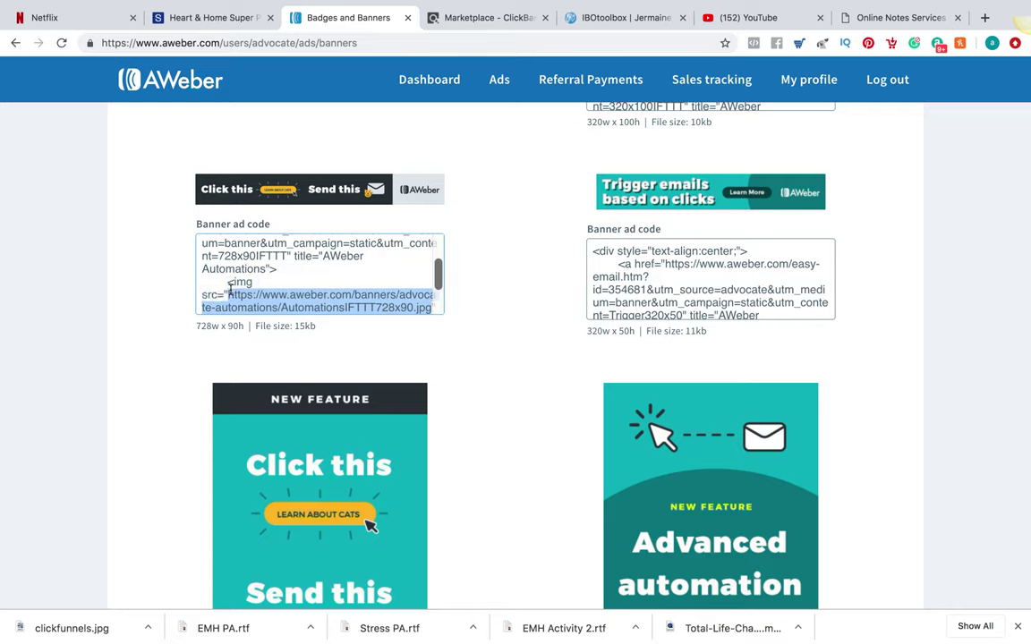
right_click(230, 291)
click(269, 324)
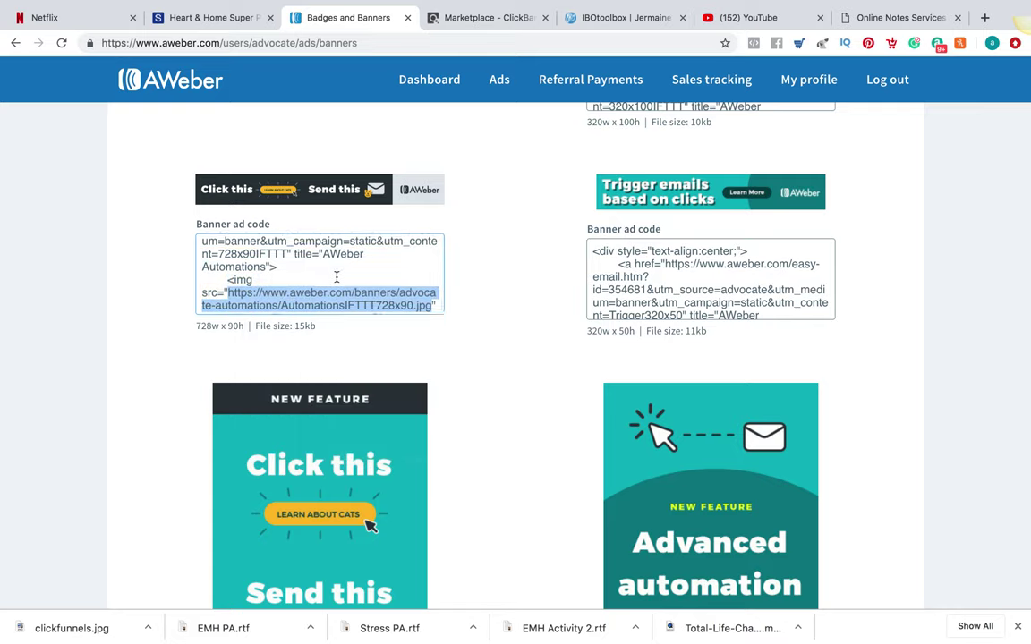
scroll(336, 277, up, 5)
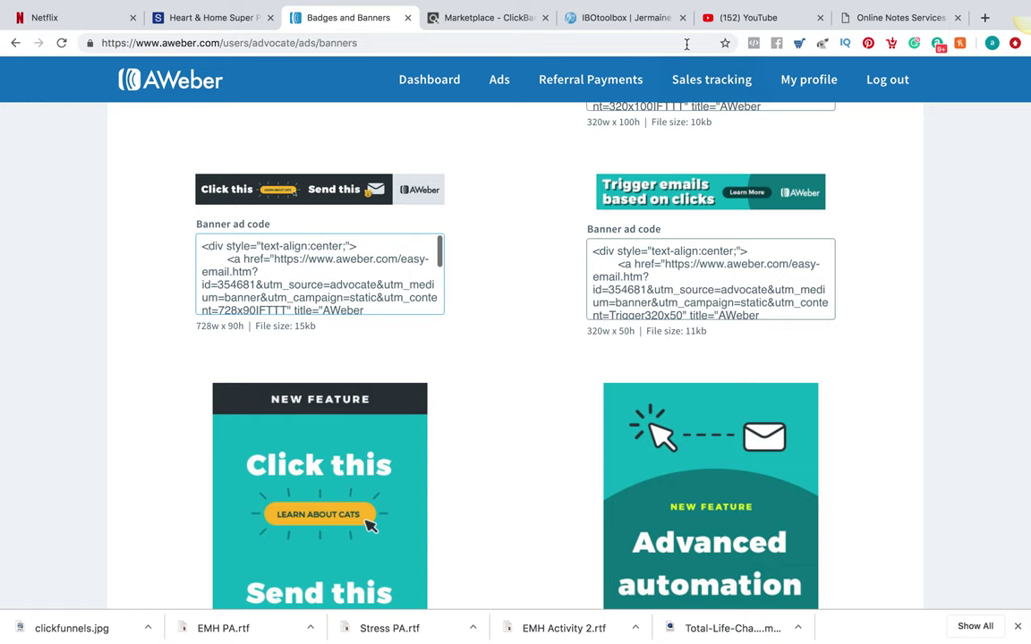
- Search the ClickBank Marketplace for 'make money'
click(490, 22)
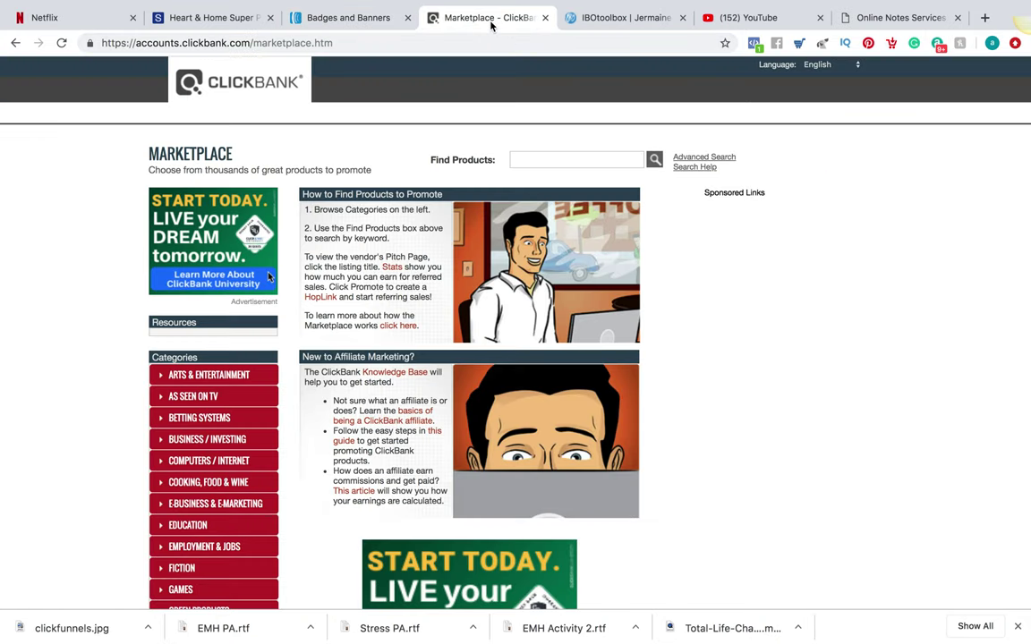
click(527, 159)
text(mzke m)
key(BackSpace)
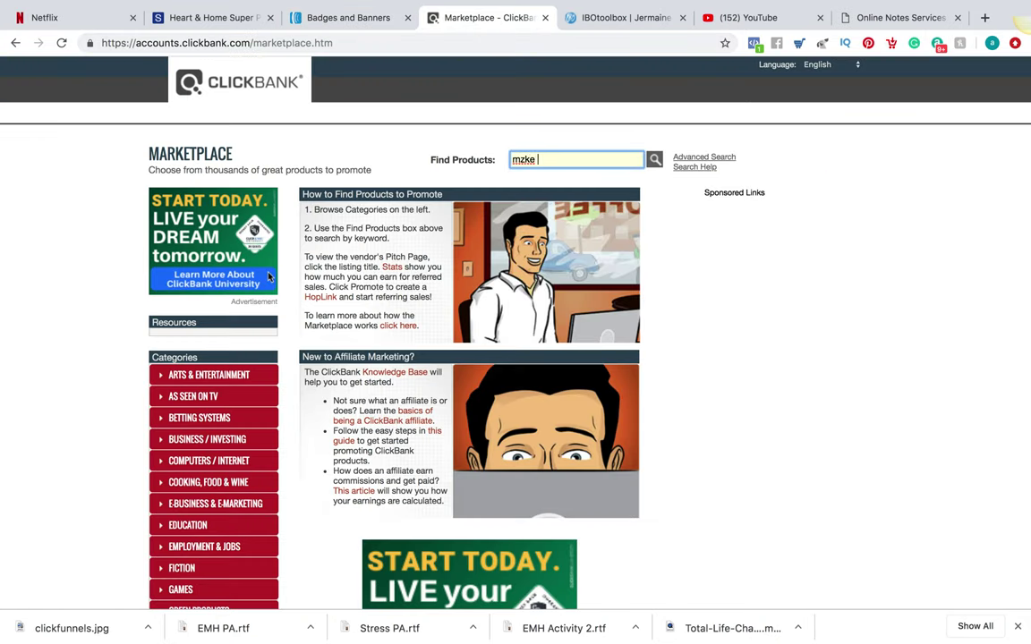
key(BackSpace)
text(akle)
key(BackSpace)
key(BackSpace)
text(e monme)
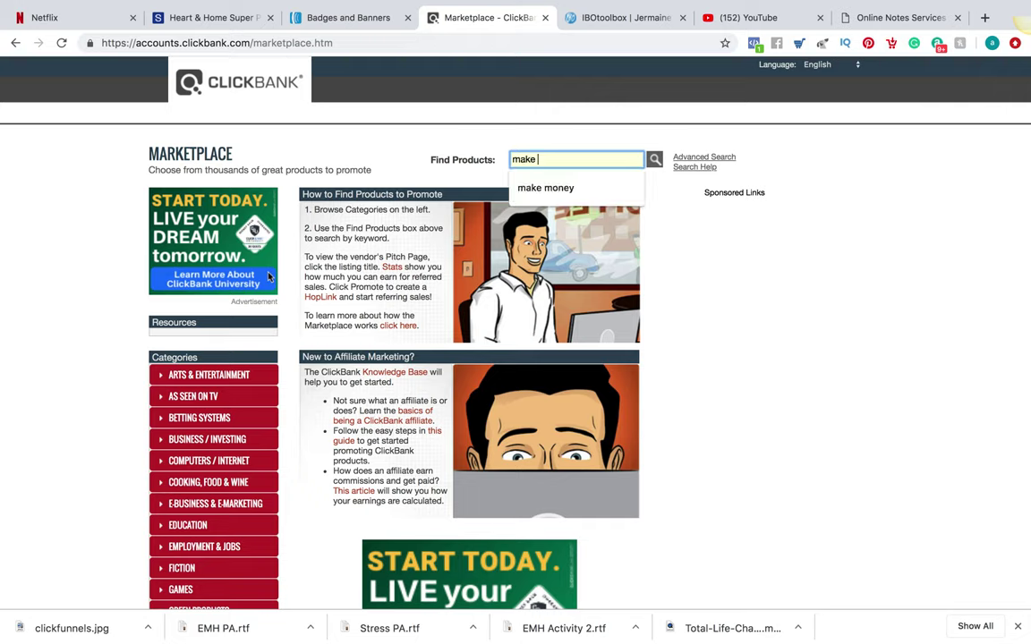
key(BackSpace)
text(ey)
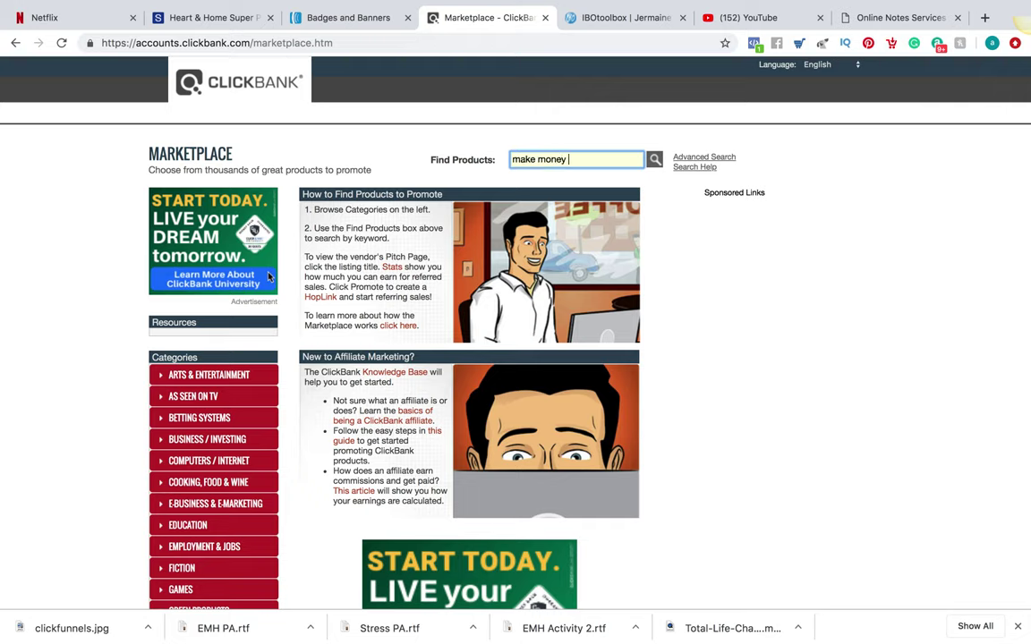
key(Return)
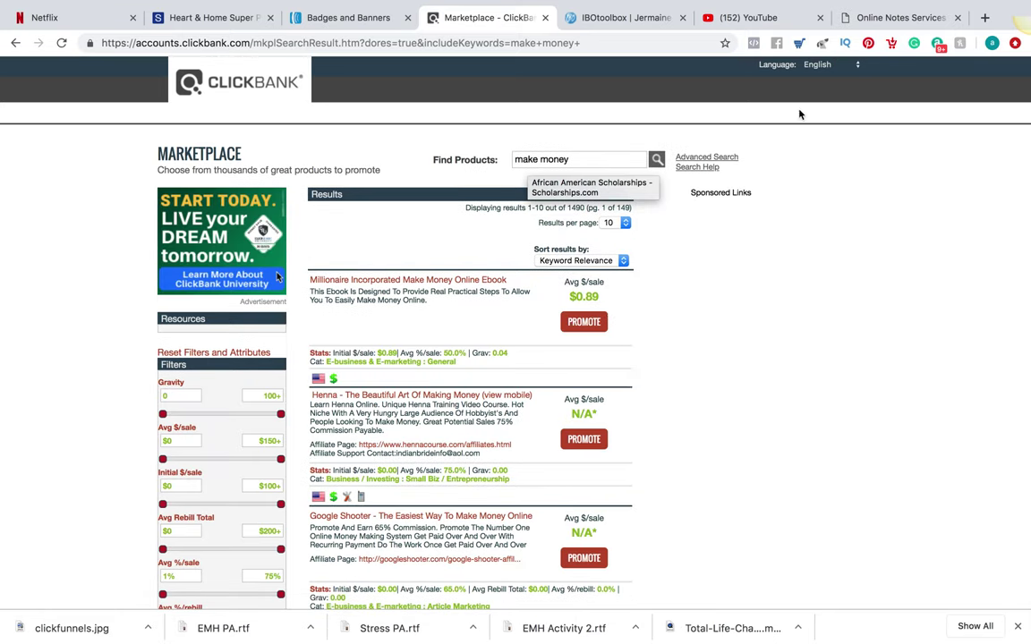
- Sort the results by Gravity (High to Low) and scroll through the listings
click(582, 261)
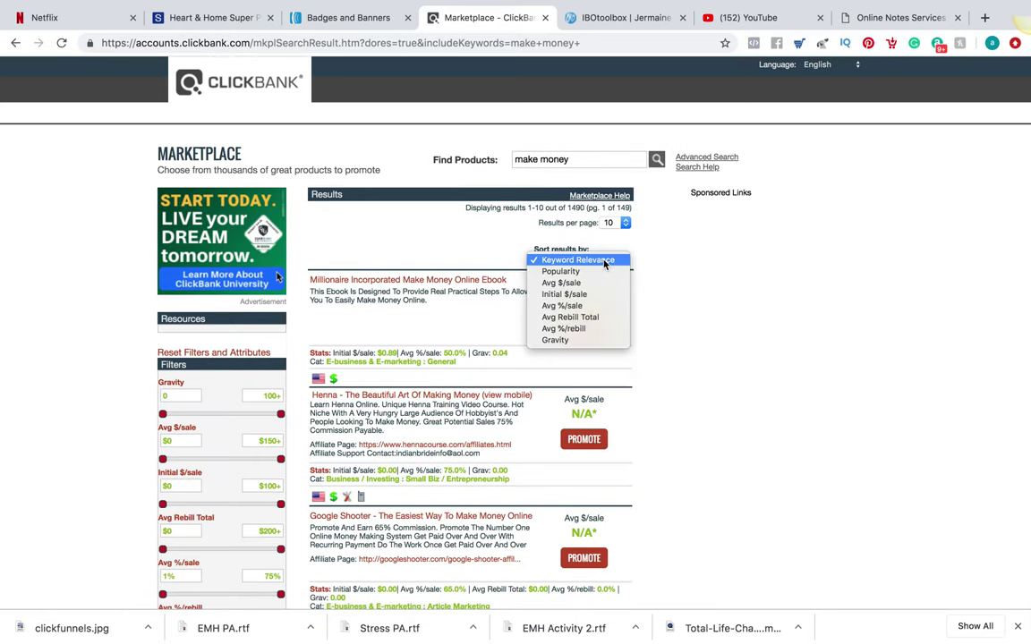
click(577, 344)
click(528, 260)
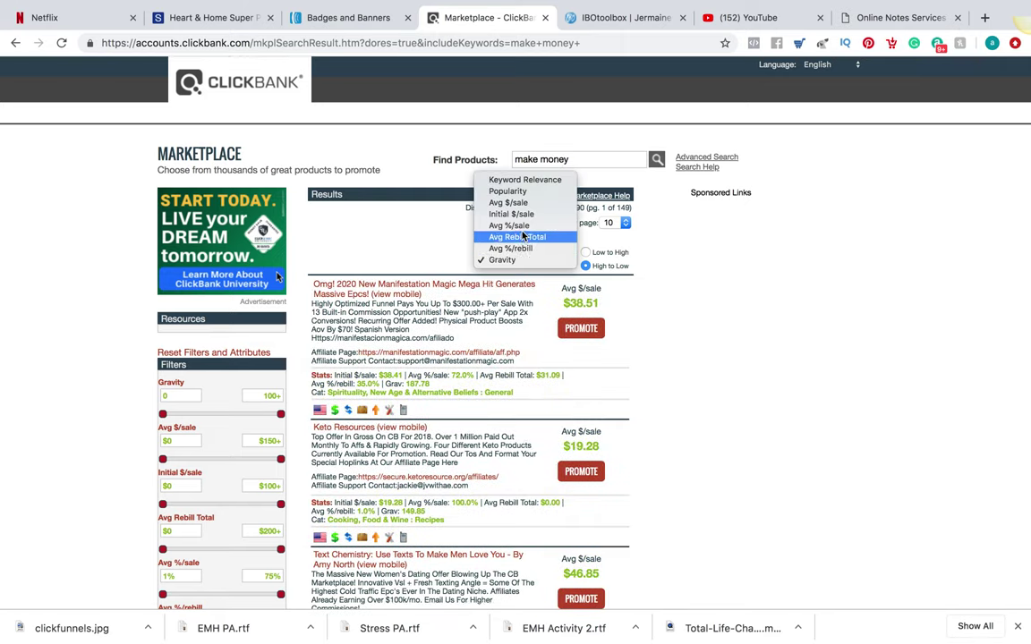
click(340, 234)
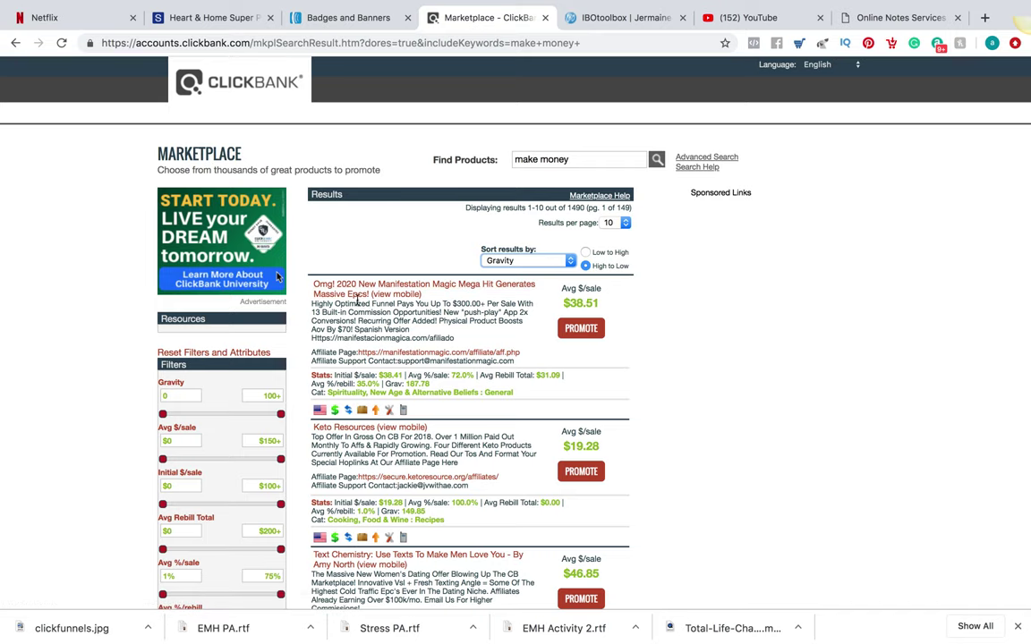
scroll(413, 390, down, 2)
scroll(413, 390, down, 3)
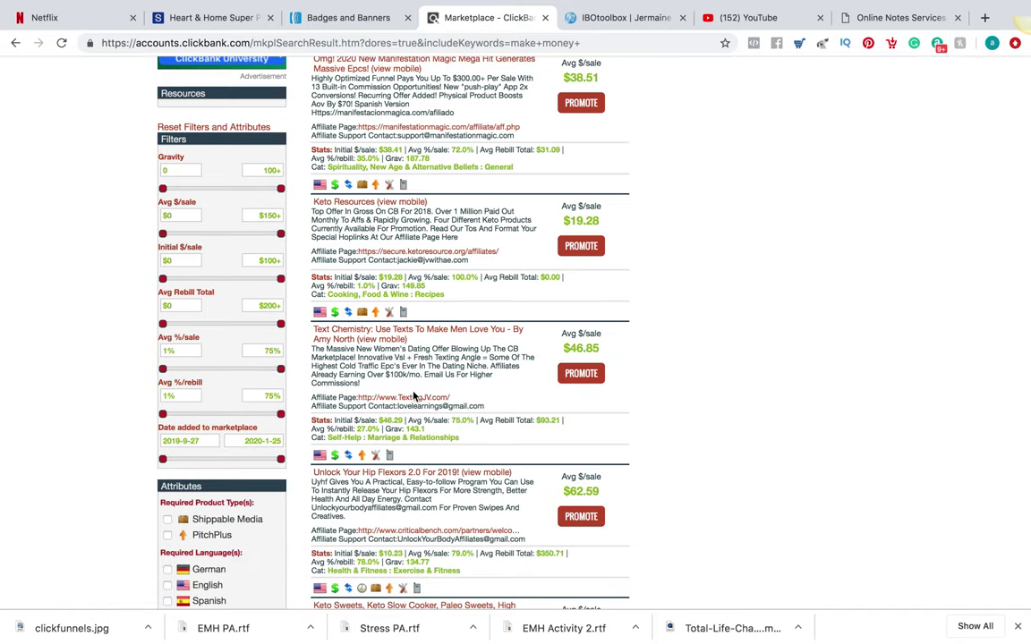
scroll(413, 397, down, 7)
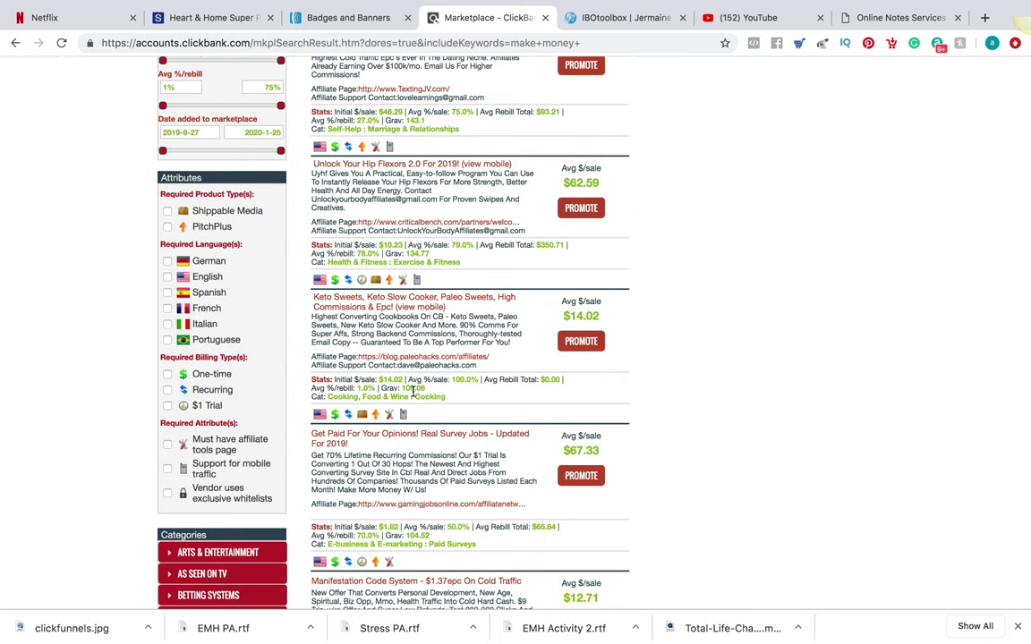
scroll(413, 391, down, 2)
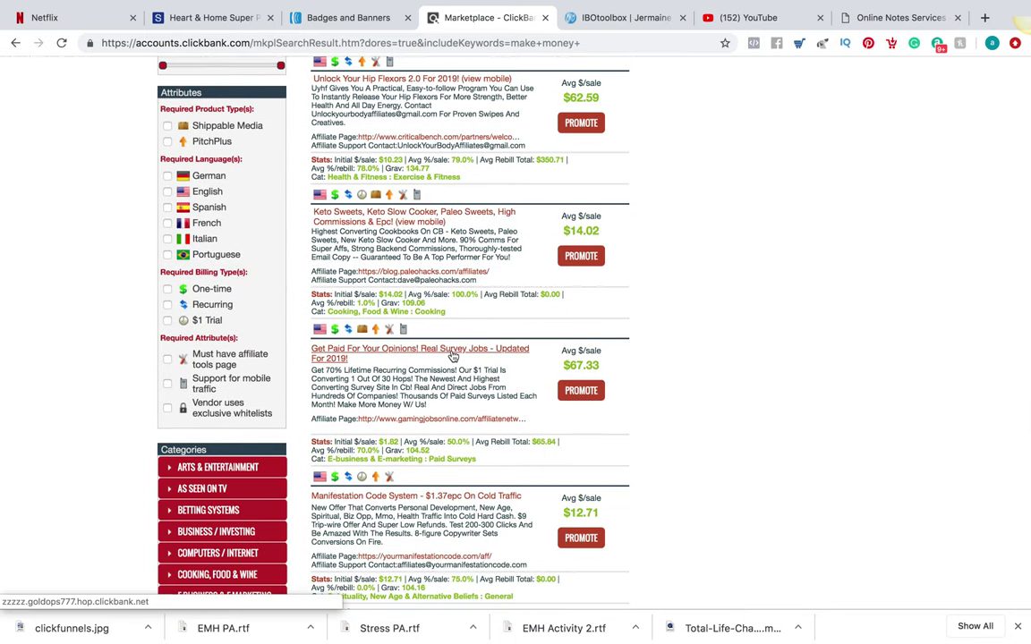
click(582, 32)
click(487, 30)
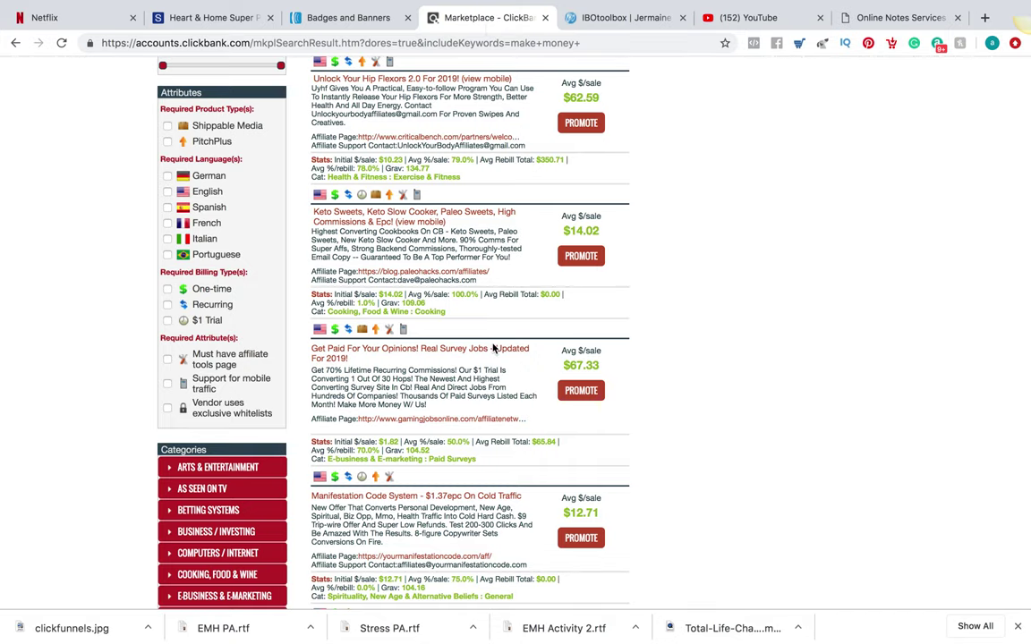
- Follow the paid-surveys listing to GoldOpinions.com's 468x60 banner codes, then go back to IBOtoolbox's ads
click(467, 419)
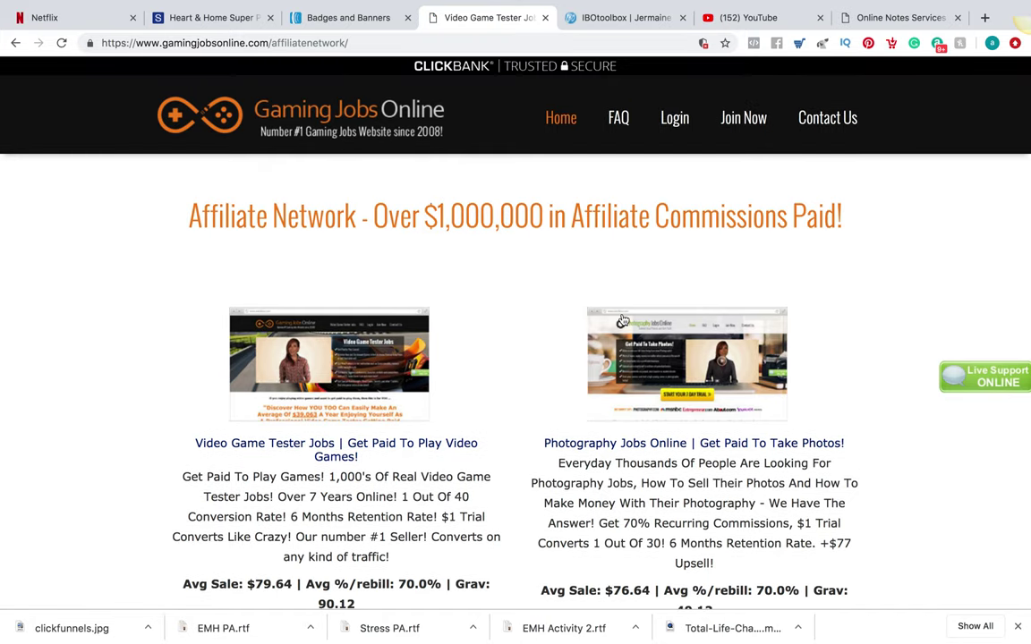
scroll(517, 434, down, 5)
scroll(517, 437, down, 4)
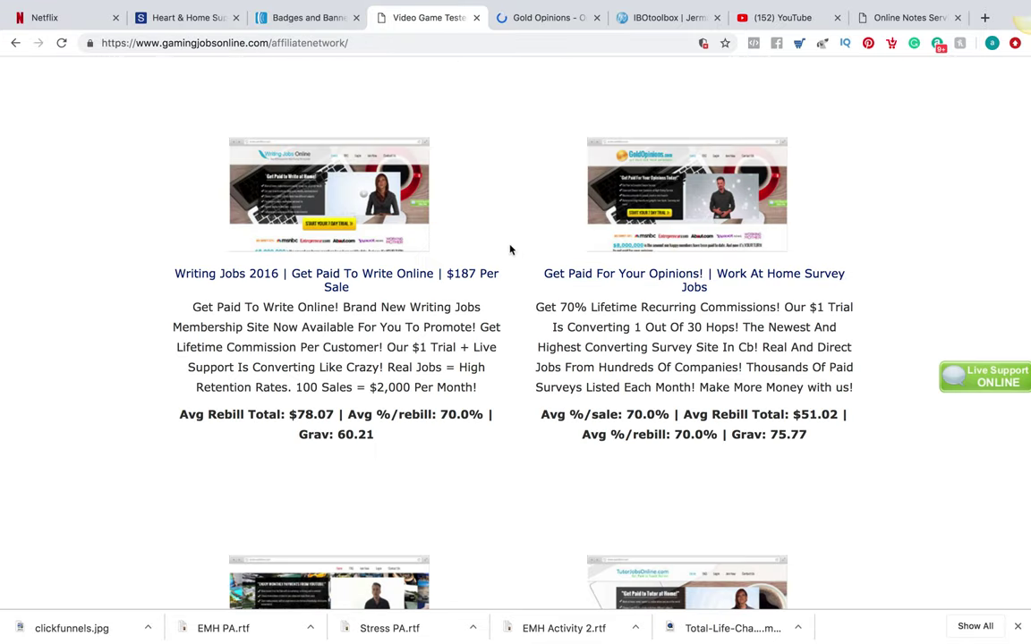
click(533, 27)
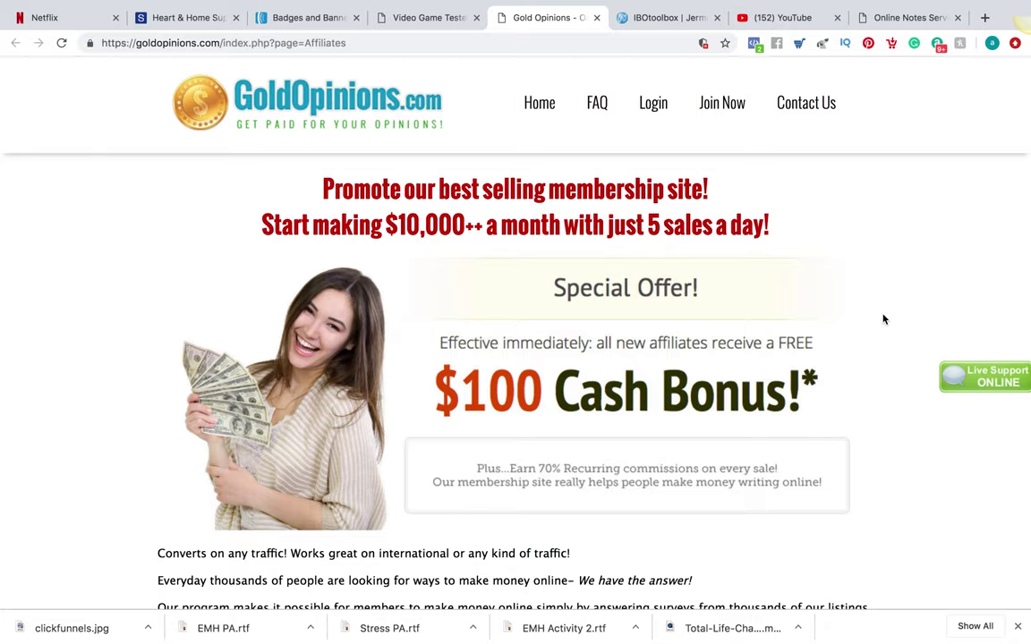
scroll(882, 319, down, 3)
click(306, 20)
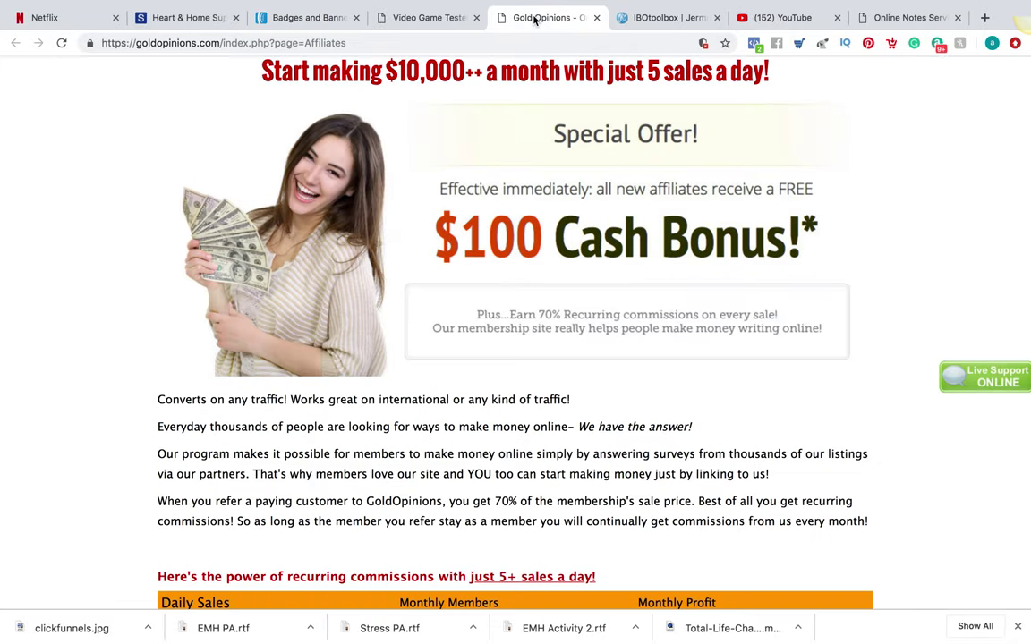
scroll(597, 481, down, 5)
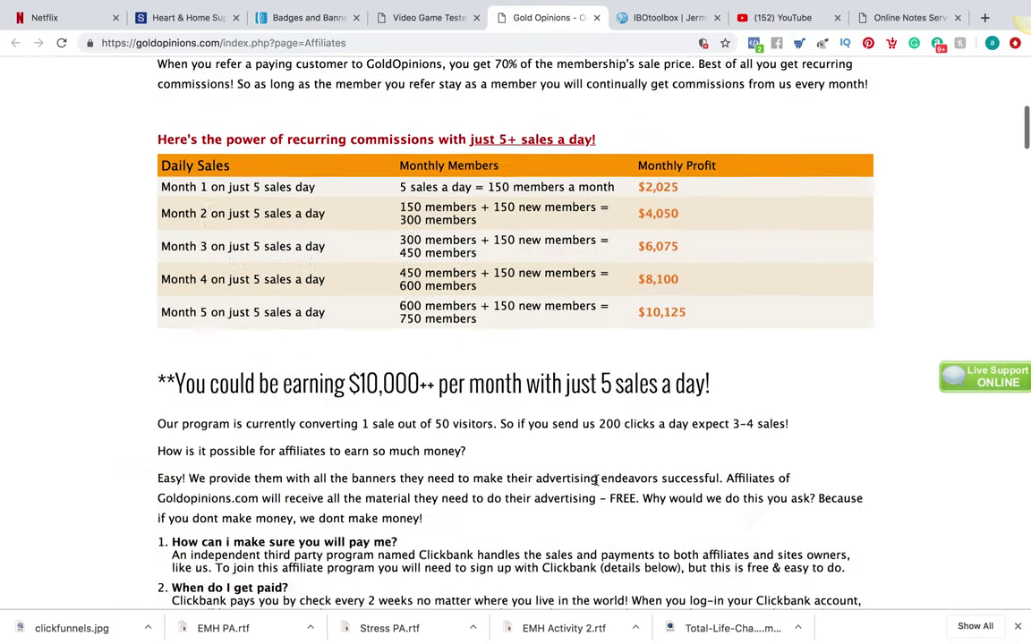
scroll(597, 480, down, 2)
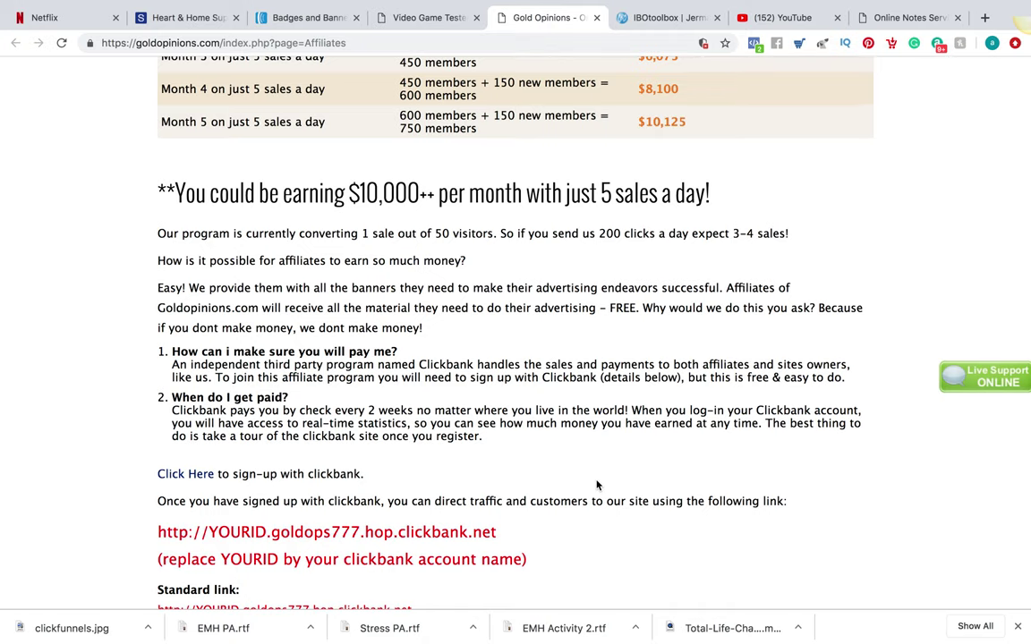
scroll(596, 485, down, 11)
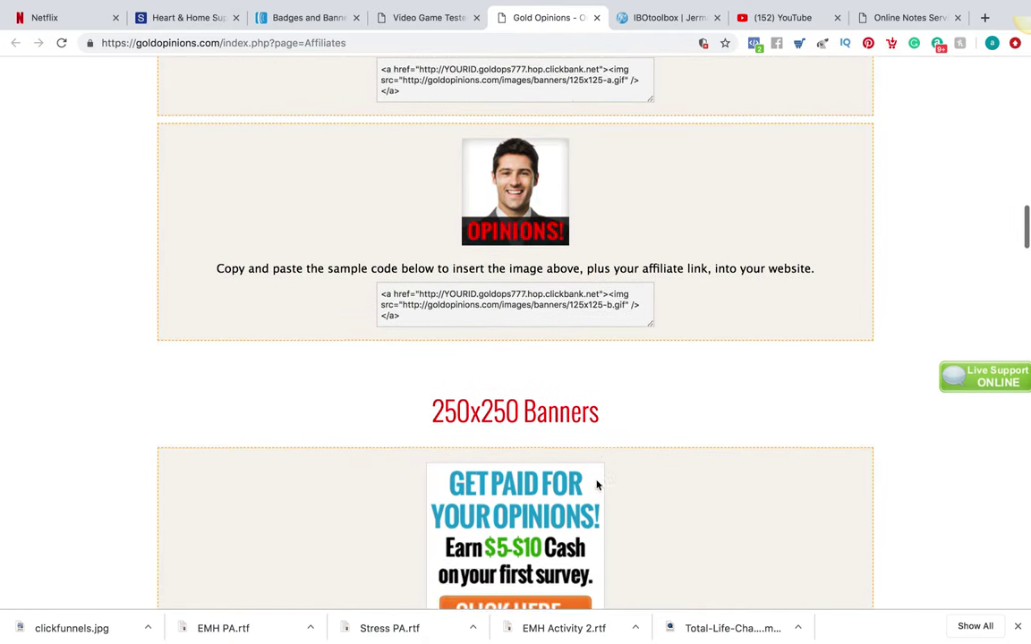
scroll(597, 485, down, 9)
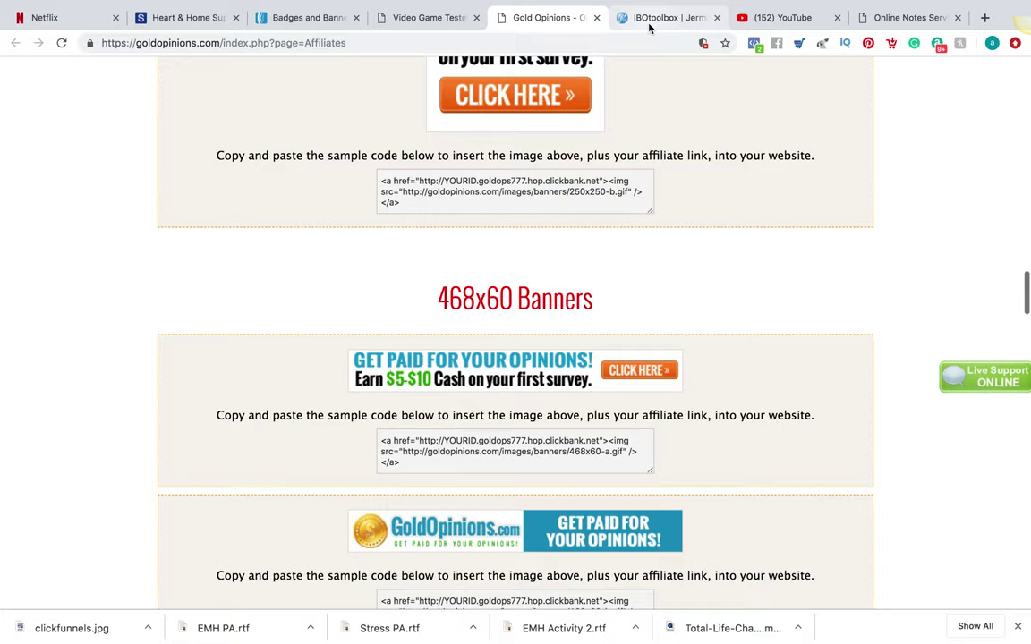
click(649, 19)
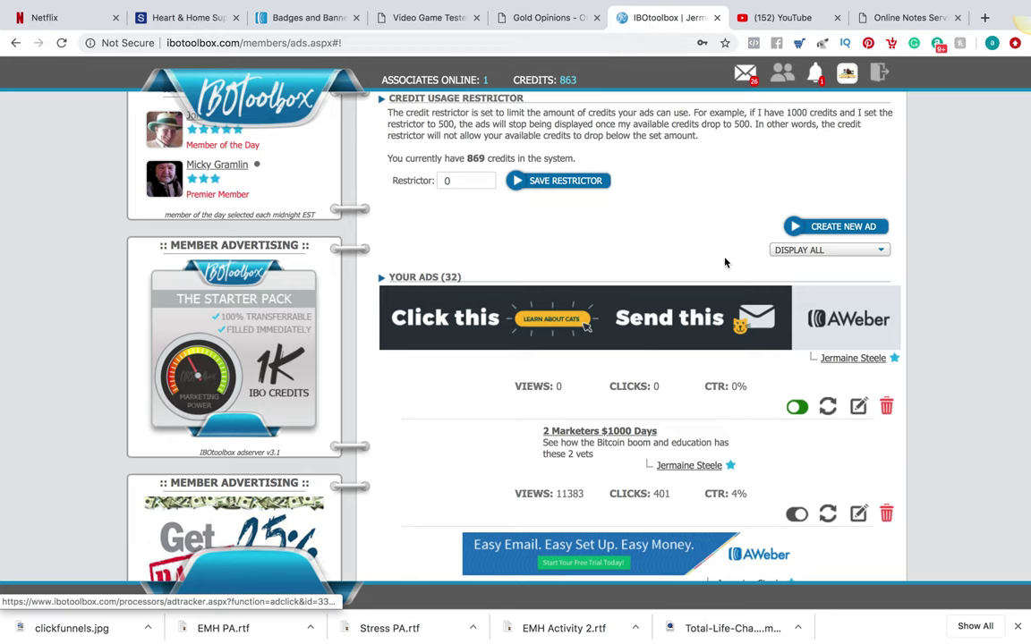
- Start a new IBOtoolbox ad as a 468x60 banner at 2 credits per view, then show GoldOpinions' banners
click(811, 228)
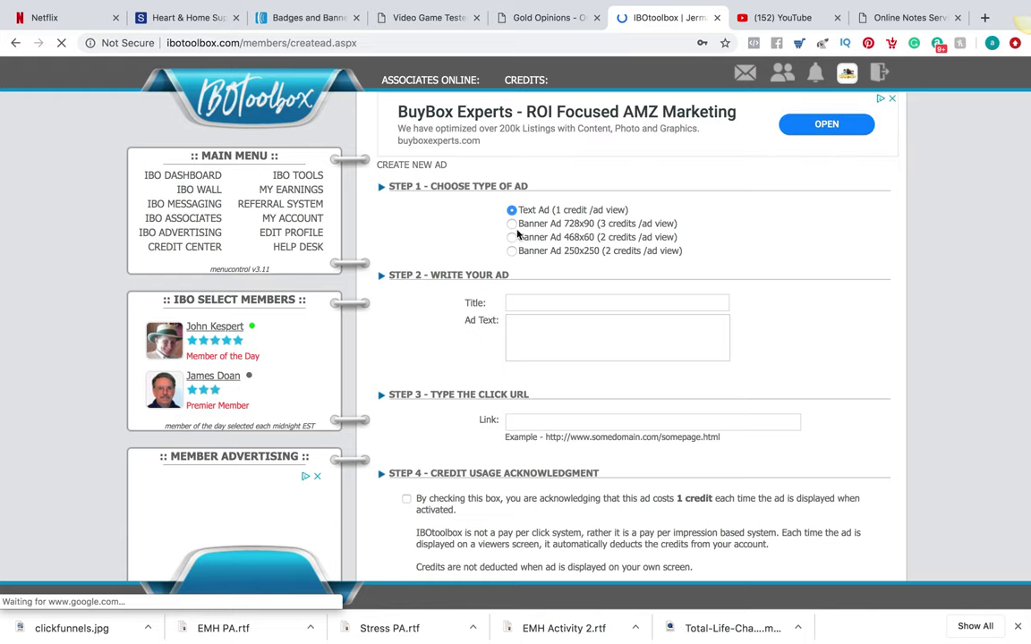
click(541, 24)
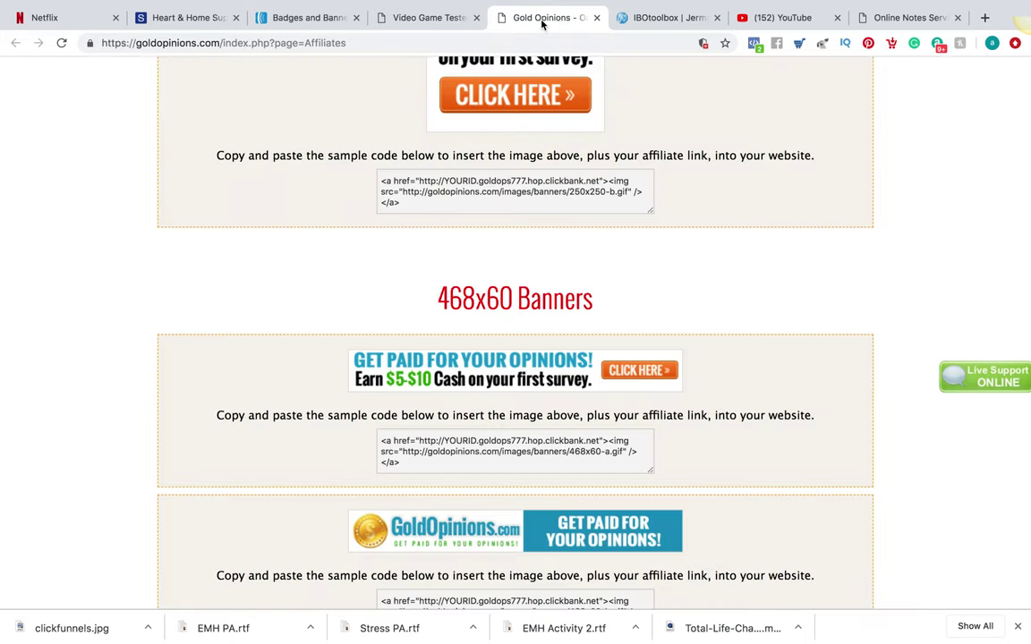
click(662, 20)
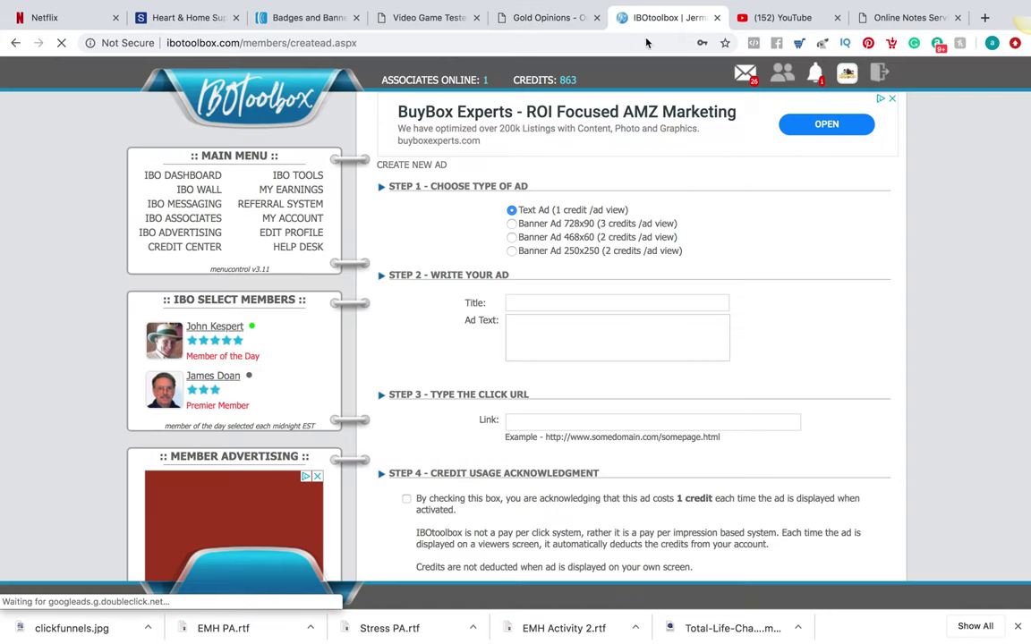
click(510, 237)
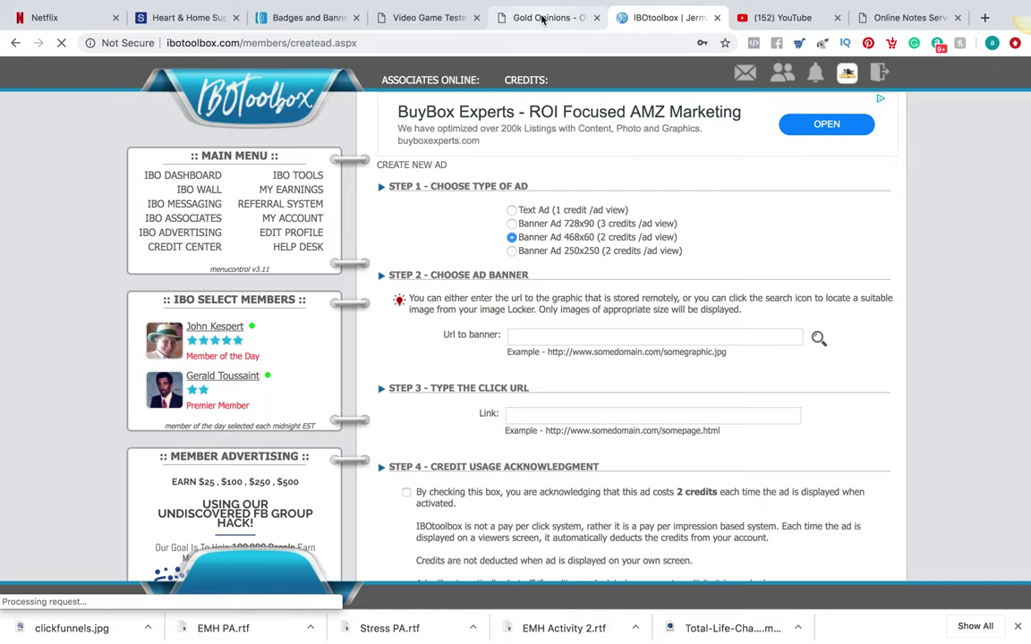
click(542, 18)
scroll(516, 387, down, 2)
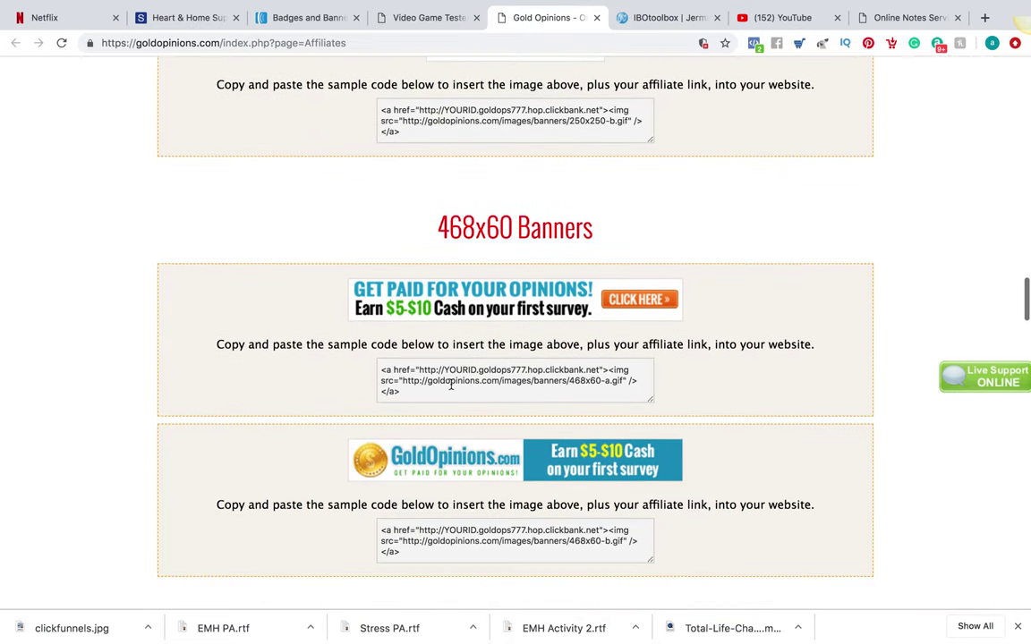
- Copy GoldOpinions' 468x60-a.gif image address and paste it into IBOtoolbox's Url to banner field
drag(401, 380, 461, 391)
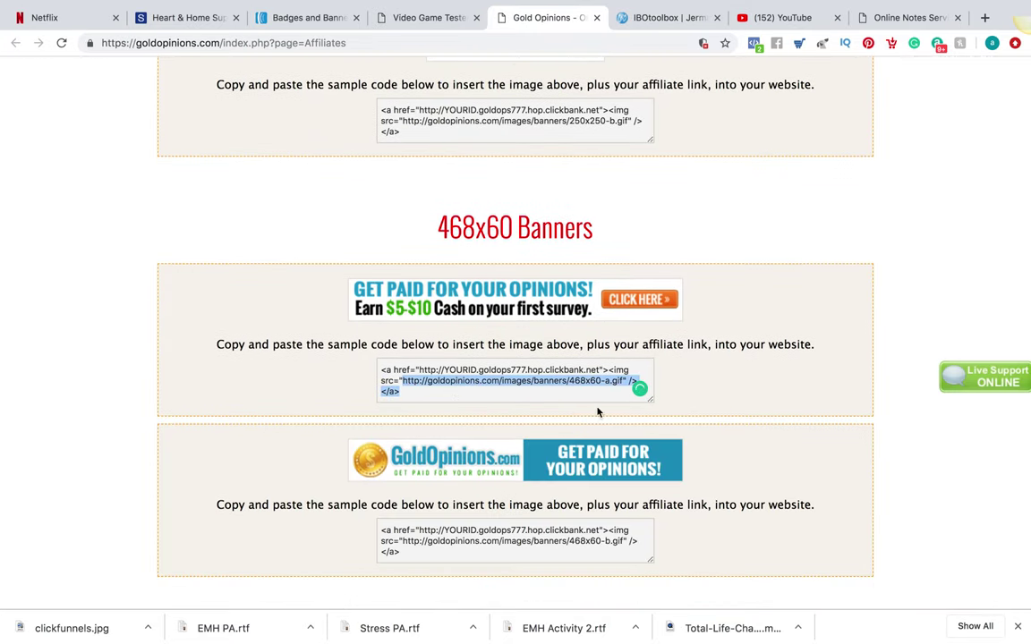
drag(598, 412, 618, 385)
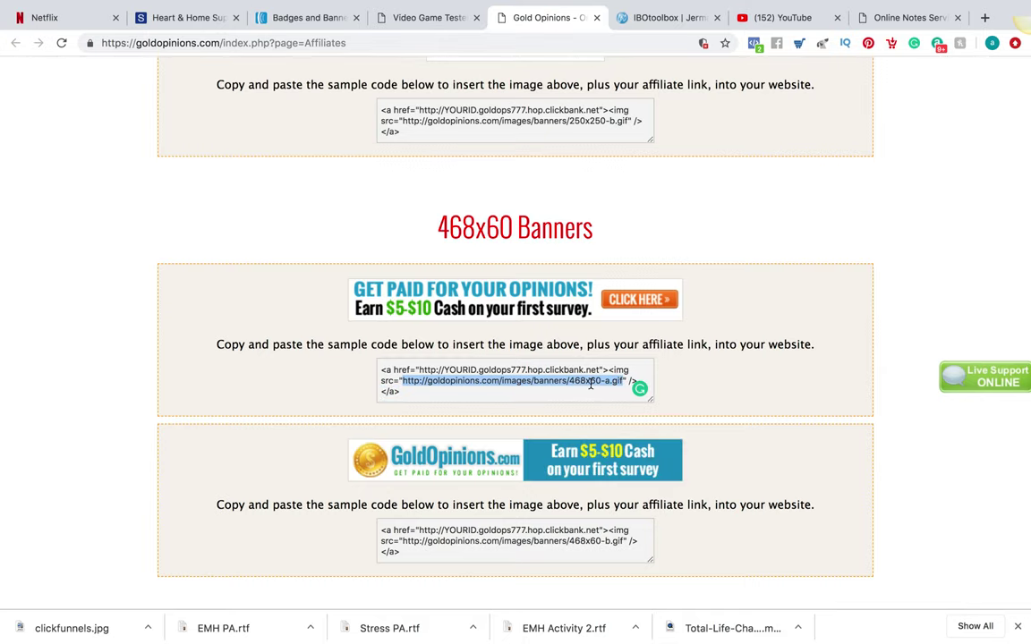
right_click(593, 389)
click(642, 421)
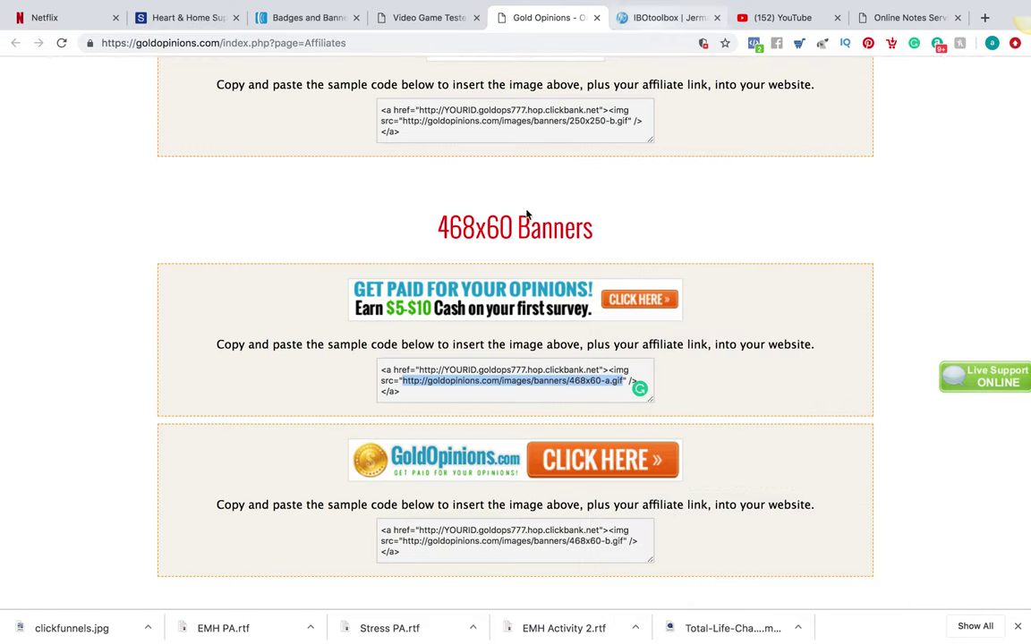
click(421, 370)
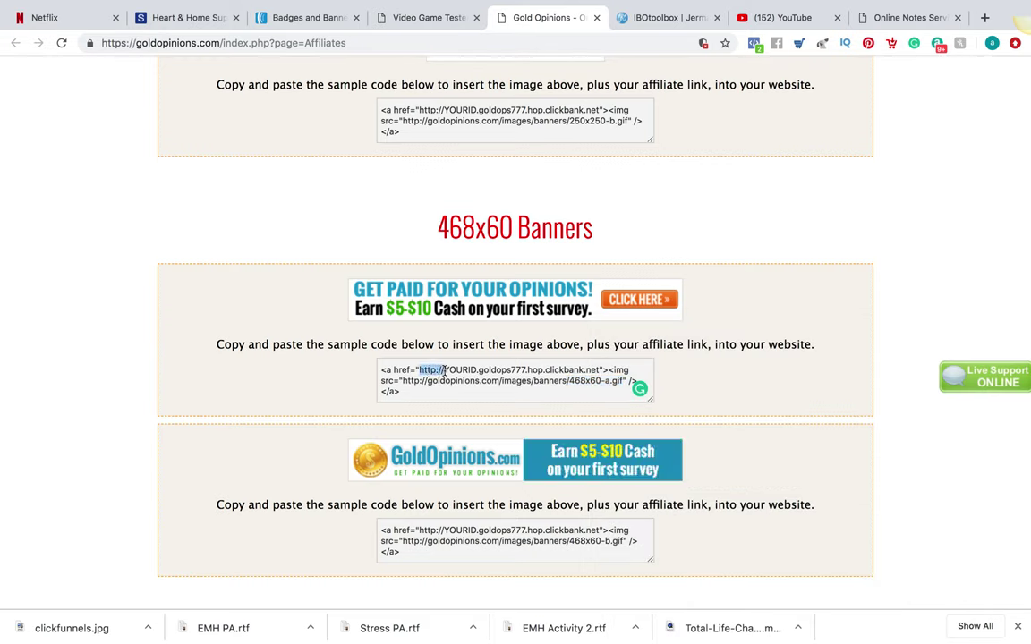
drag(480, 371, 450, 371)
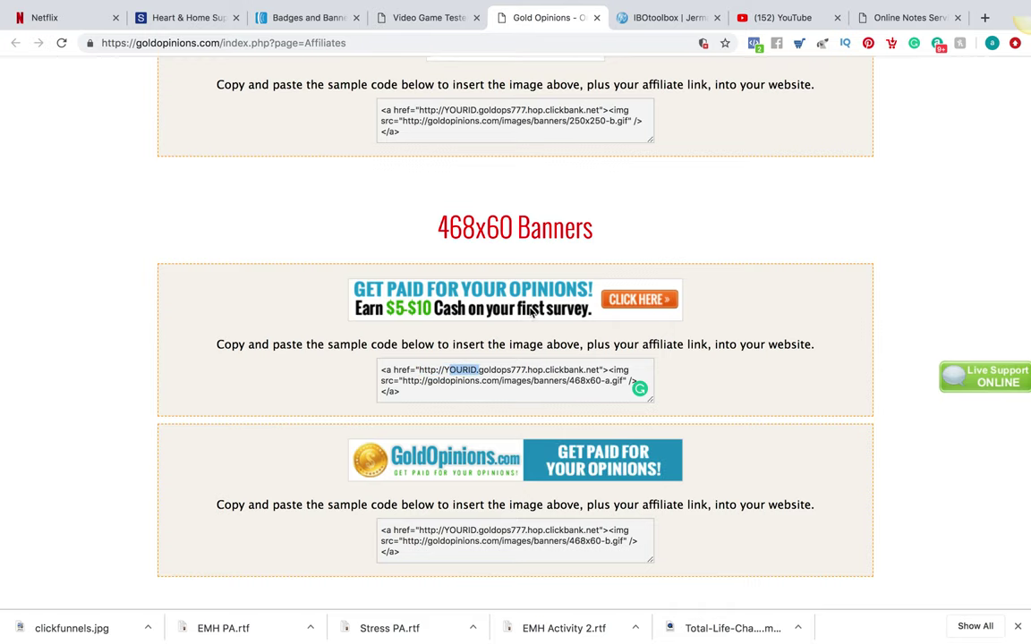
click(665, 17)
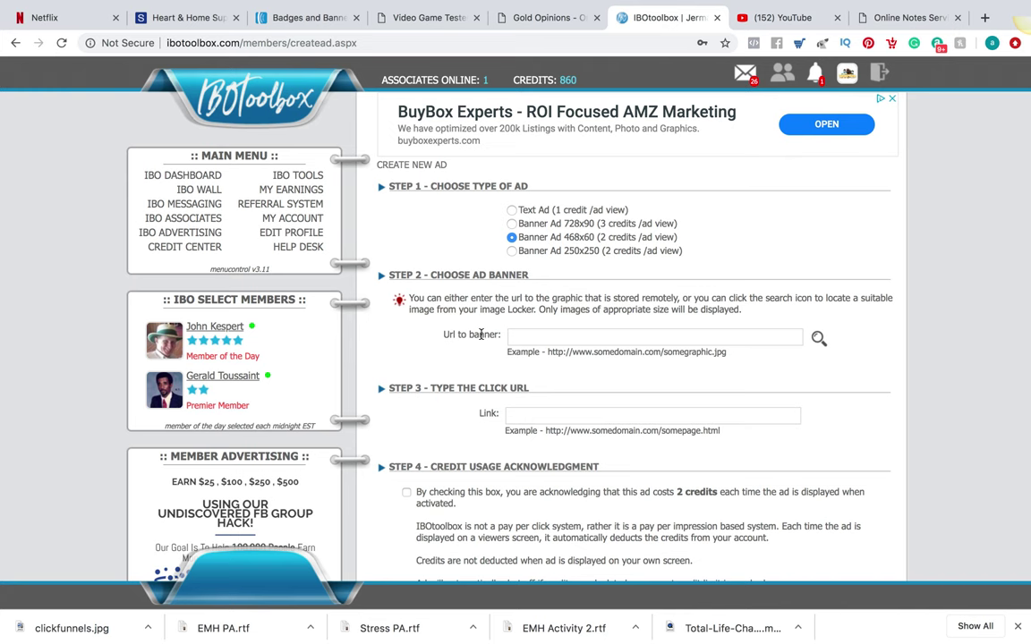
right_click(527, 339)
click(573, 442)
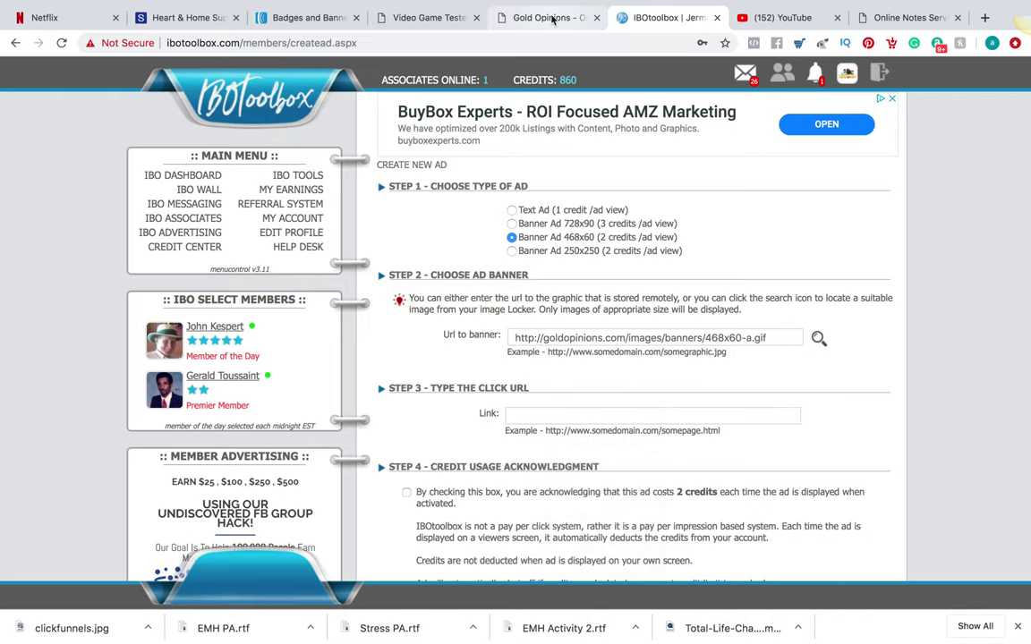
- Copy the red ClickBank hop link containing the YOURID placeholder from the GoldOpinions page
click(500, 18)
scroll(571, 239, up, 20)
scroll(571, 239, down, 4)
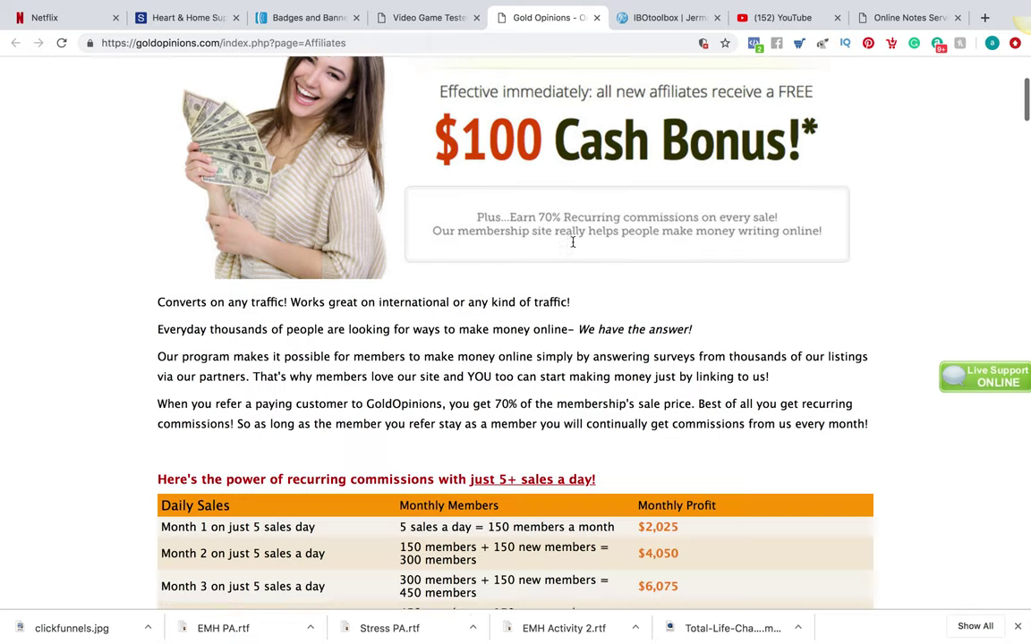
scroll(574, 246, down, 10)
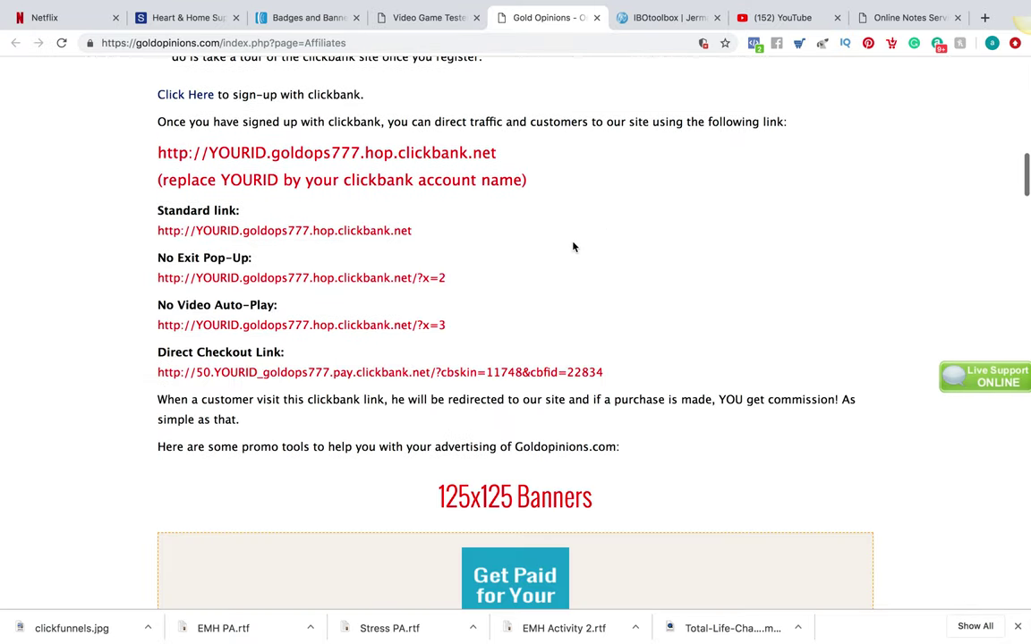
drag(496, 153, 159, 156)
right_click(165, 145)
click(225, 182)
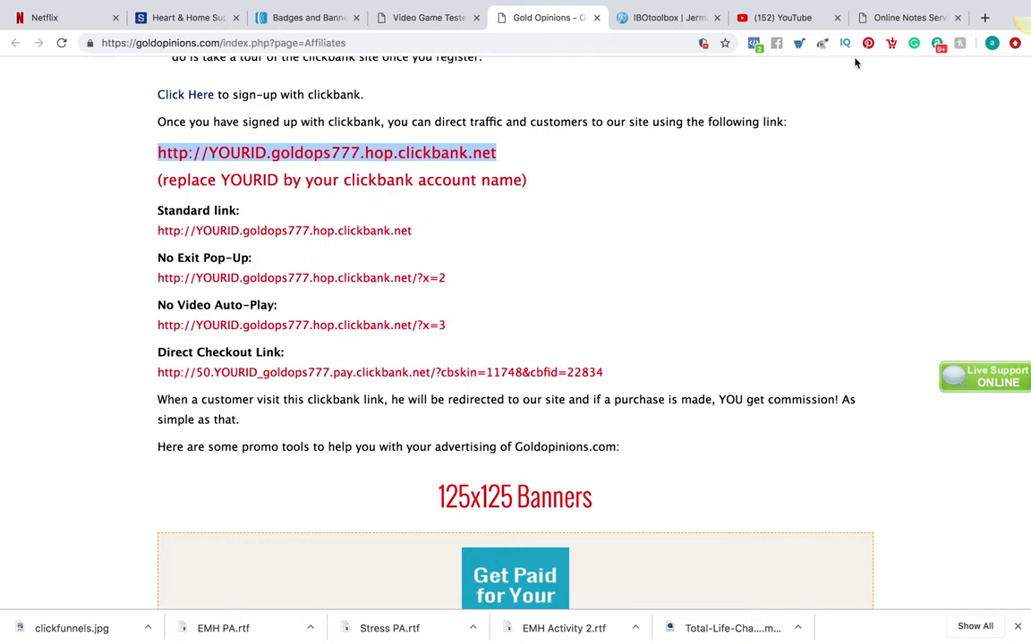
click(890, 16)
- Paste the hop link on a new notes.io line, replace YOURID with the ClickBank account name, and copy it
click(239, 211)
key(Return)
key(Return)
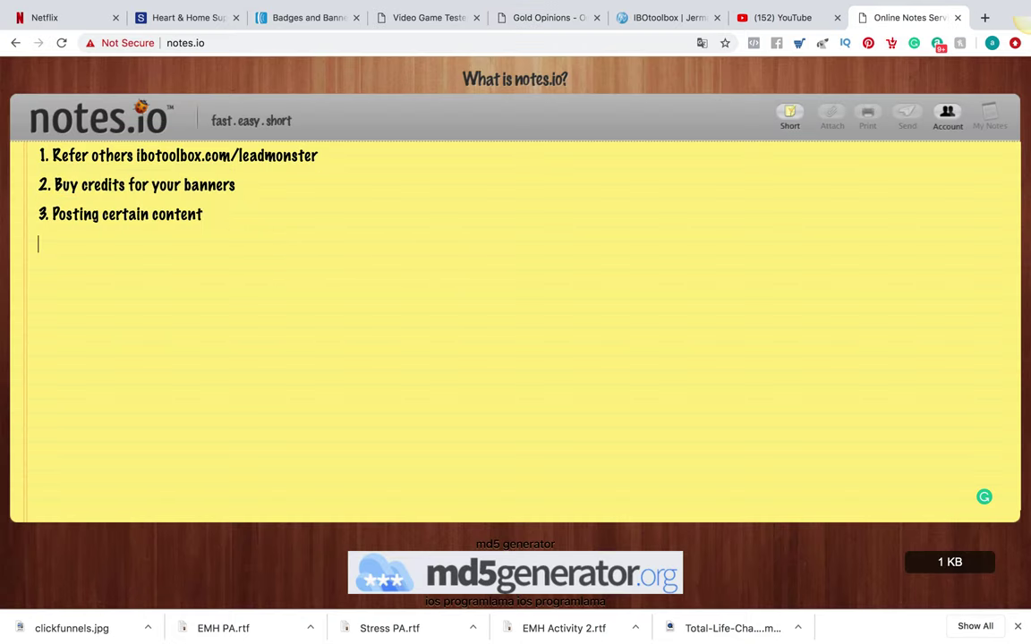
key(ctrl+v)
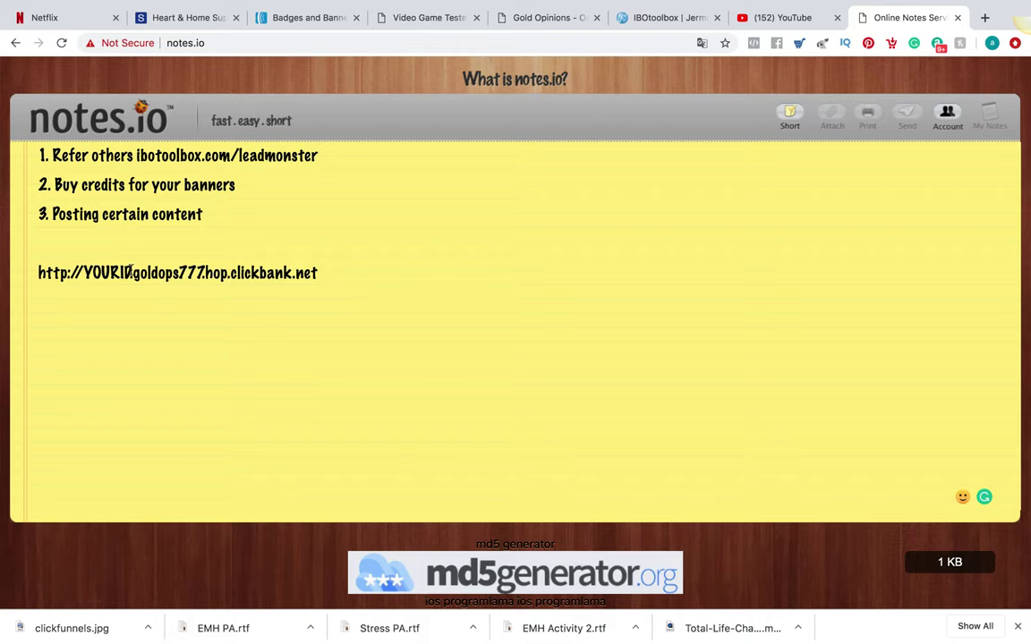
key(BackSpace)
key(BackSpace)
key(BackSpace)
text(hashl)
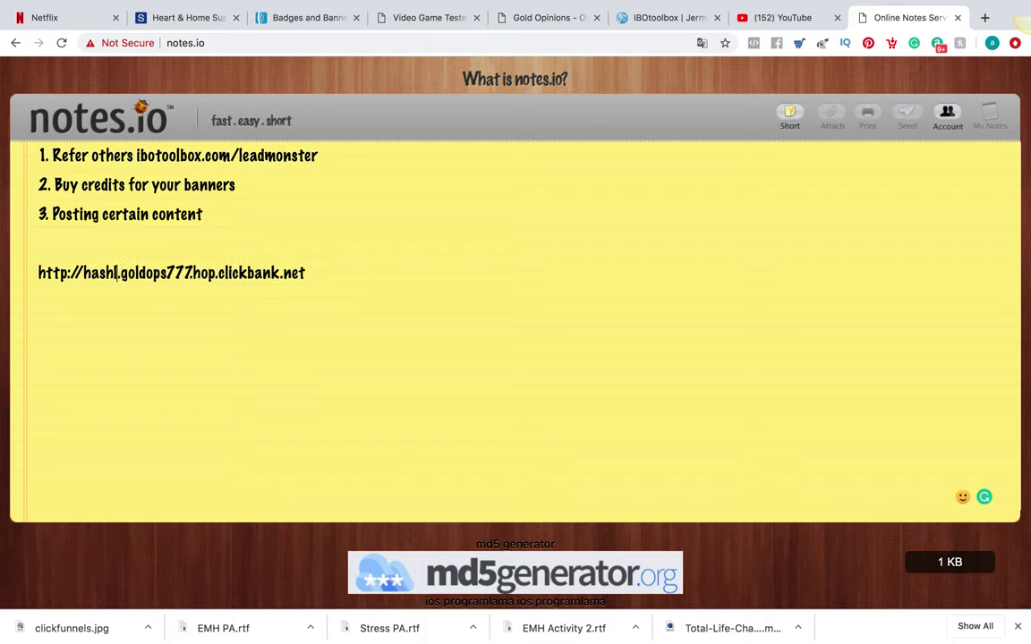
text(y)
drag(313, 274, 36, 274)
right_click(88, 275)
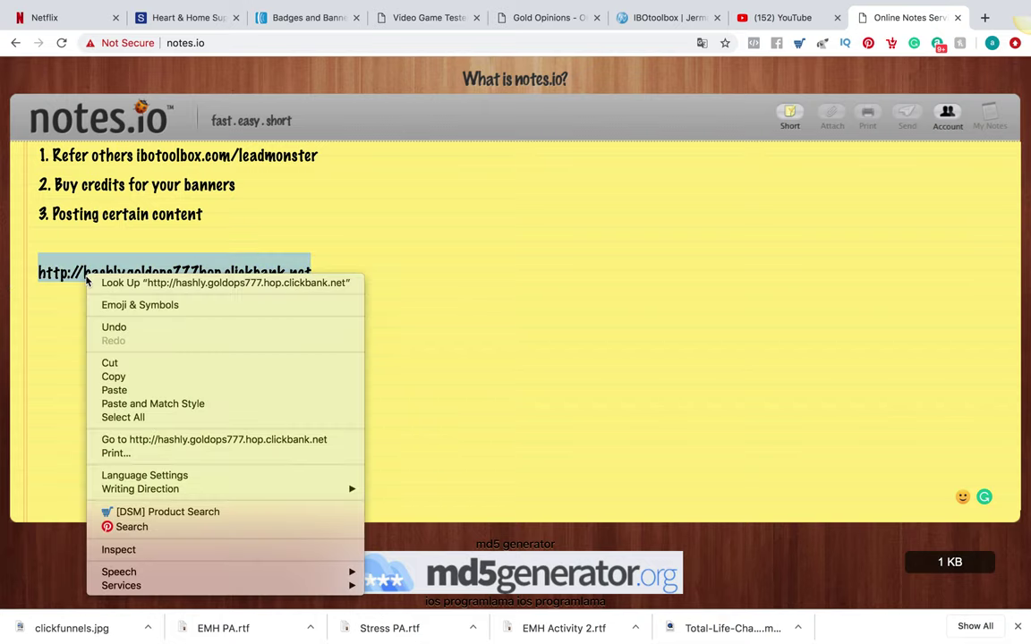
click(150, 377)
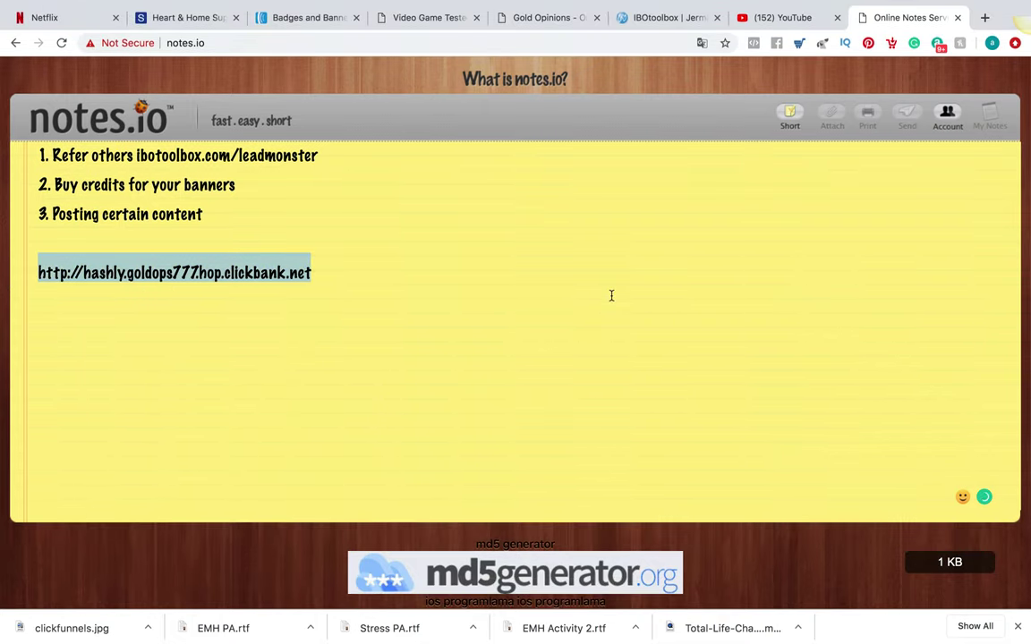
click(659, 28)
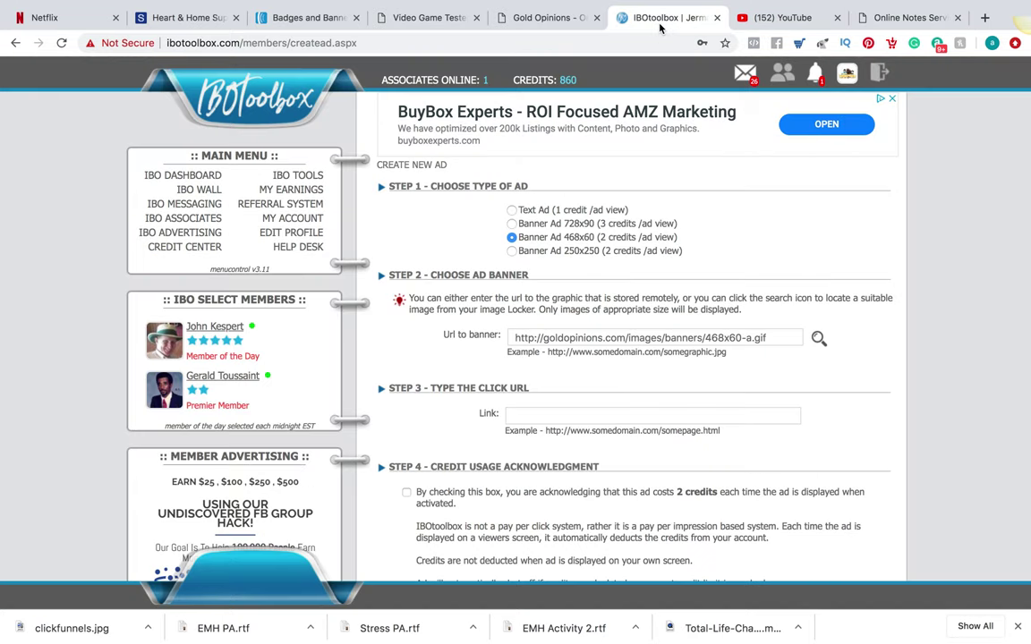
- Paste the personalised ClickBank hop link as the click URL and accept the credit usage and ad rotation acknowledgments
right_click(528, 418)
click(576, 495)
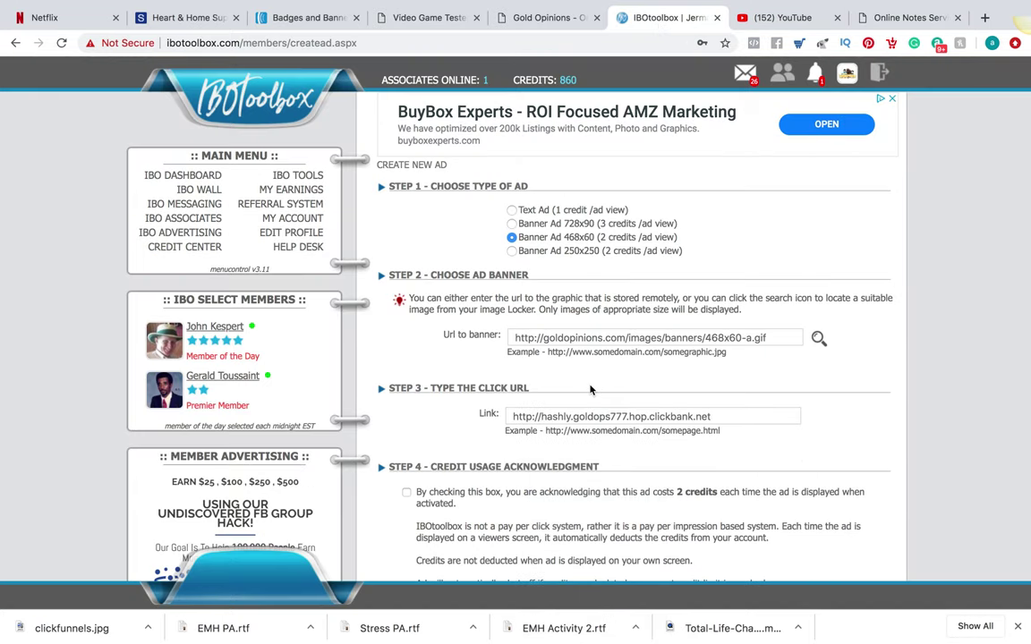
scroll(591, 390, down, 2)
click(406, 333)
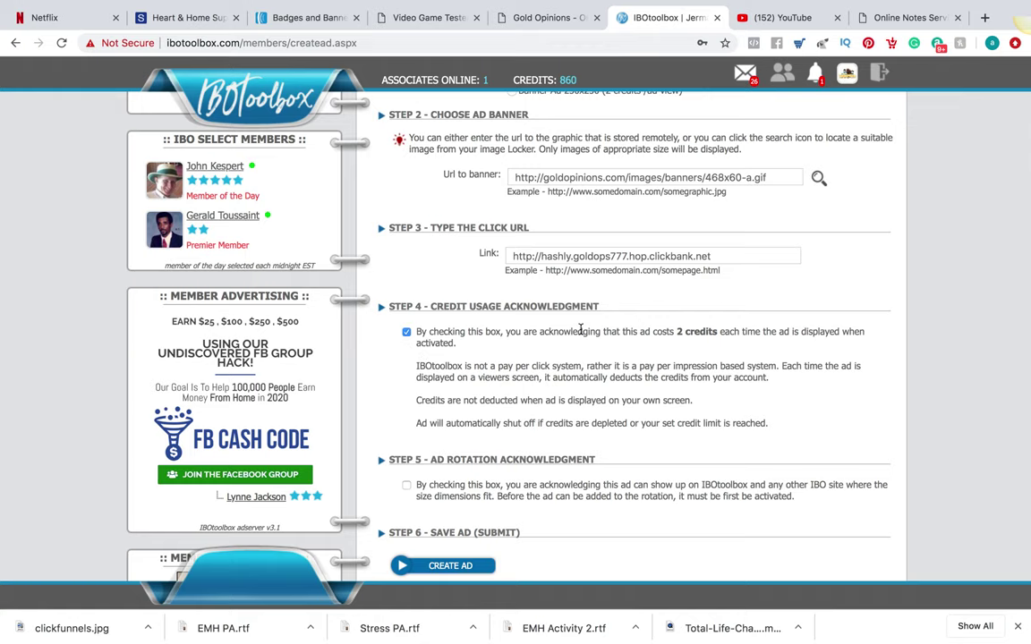
scroll(581, 331, down, 3)
click(406, 279)
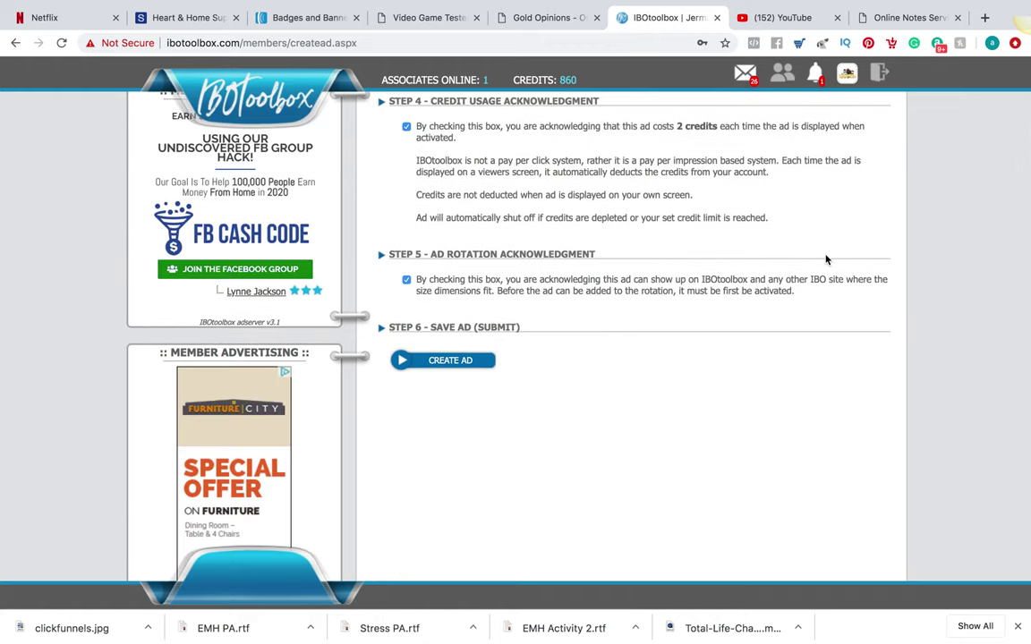
- Create the GoldOpinions 468x60 ad and check it heads the 33-ad list, above the AWeber banner
scroll(826, 259, up, 5)
scroll(825, 259, down, 2)
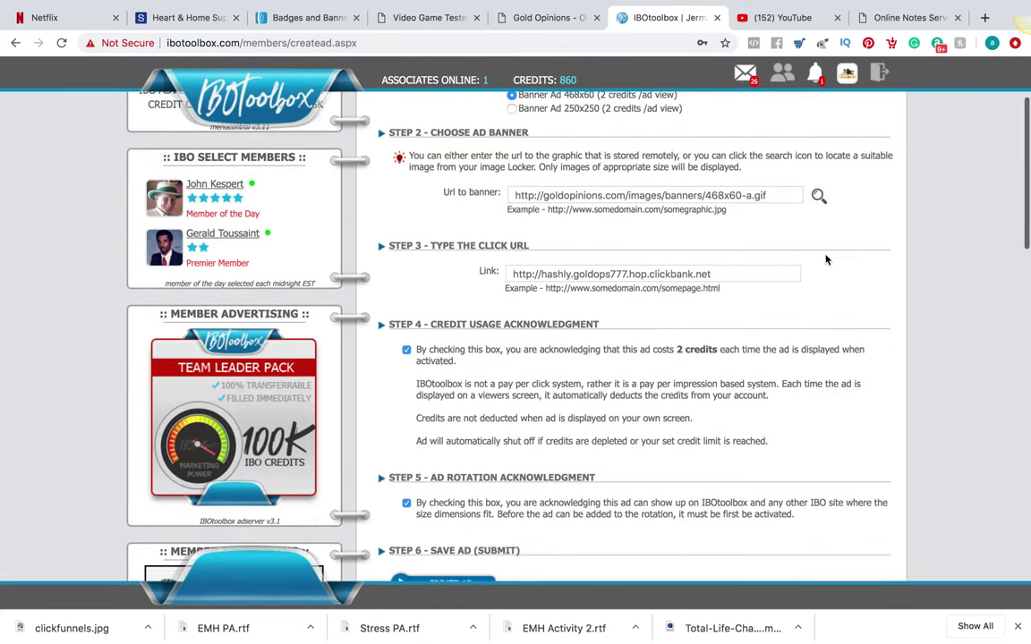
scroll(826, 260, down, 2)
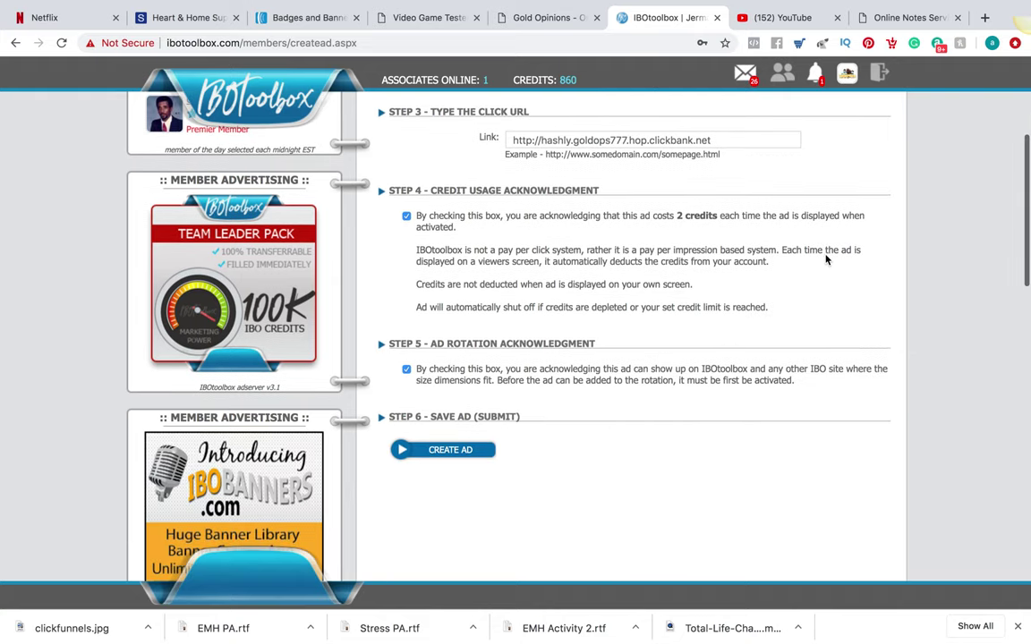
click(452, 454)
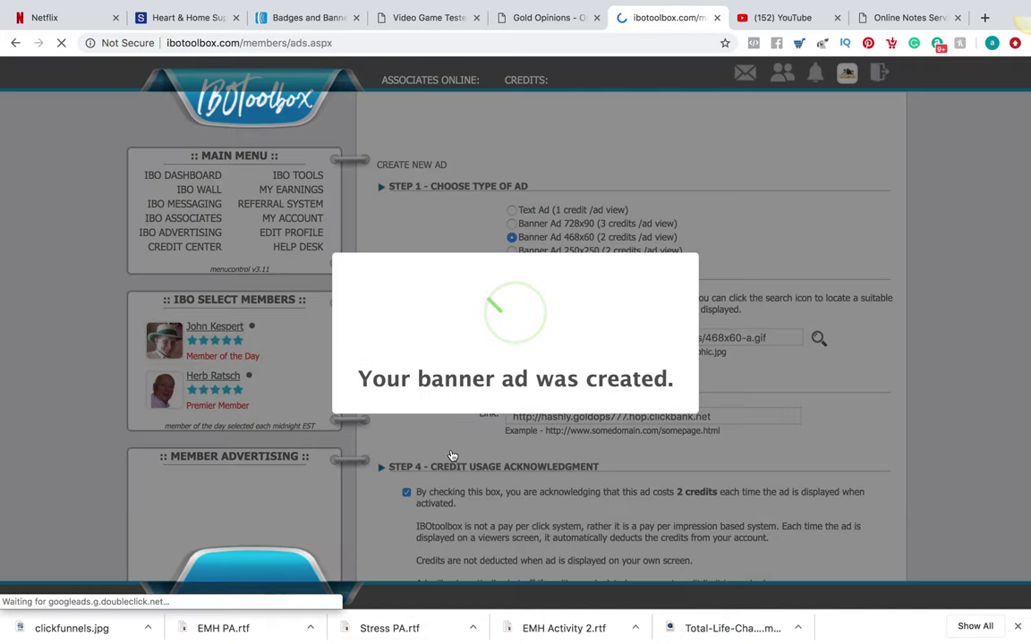
scroll(730, 358, down, 3)
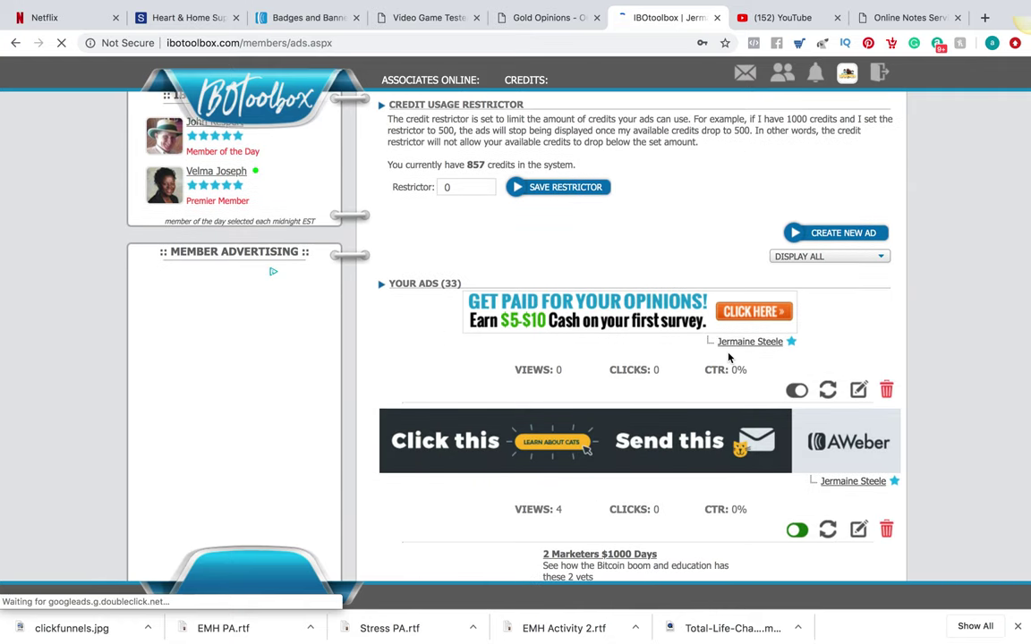
double_click(557, 510)
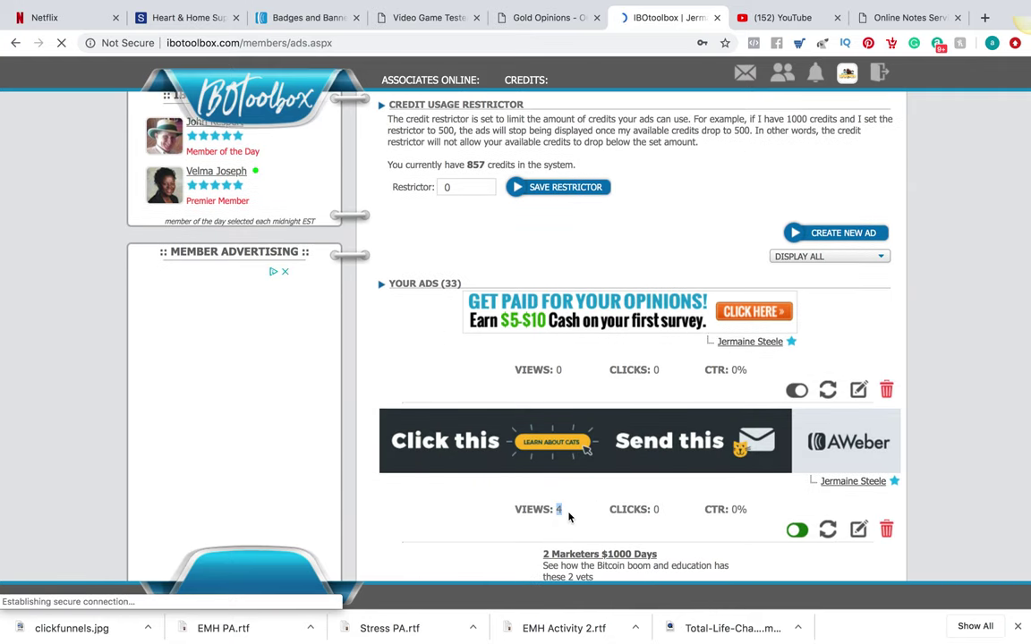
click(569, 513)
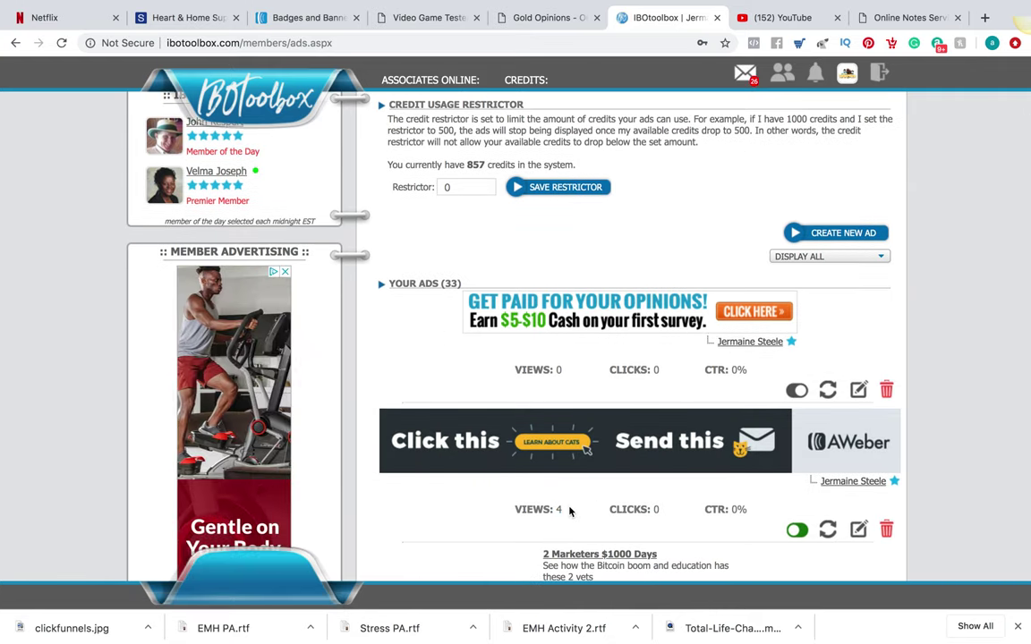